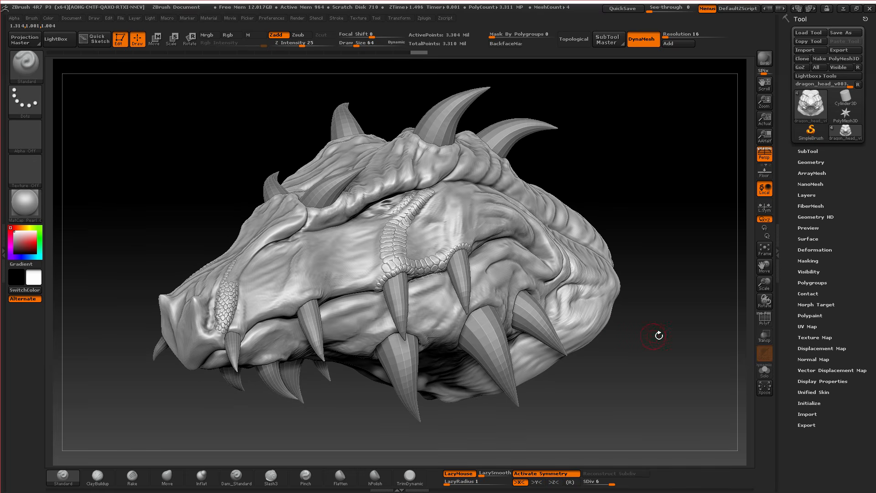
Show the polyframe on the dragon head and step the mesh down to subdivision level 1.
left_click(763, 322)
left_click_drag(639, 192, 667, 245, "alt")
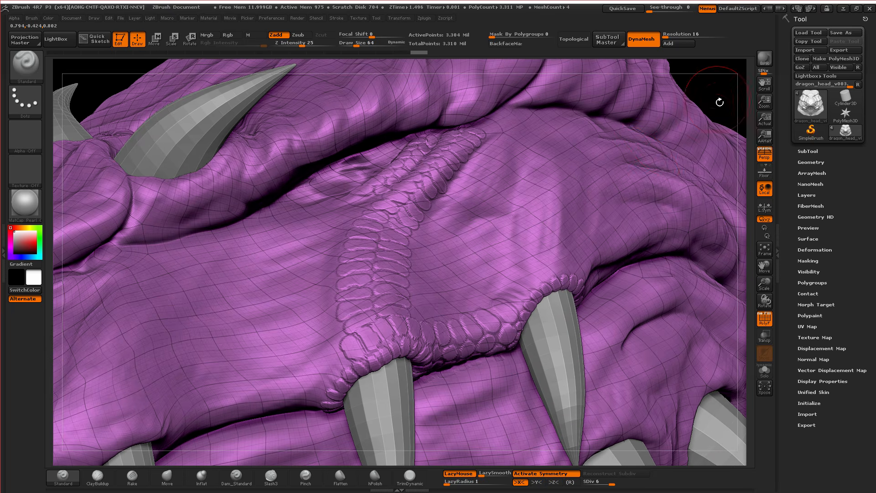
left_click_drag(719, 102, 661, 60, "alt")
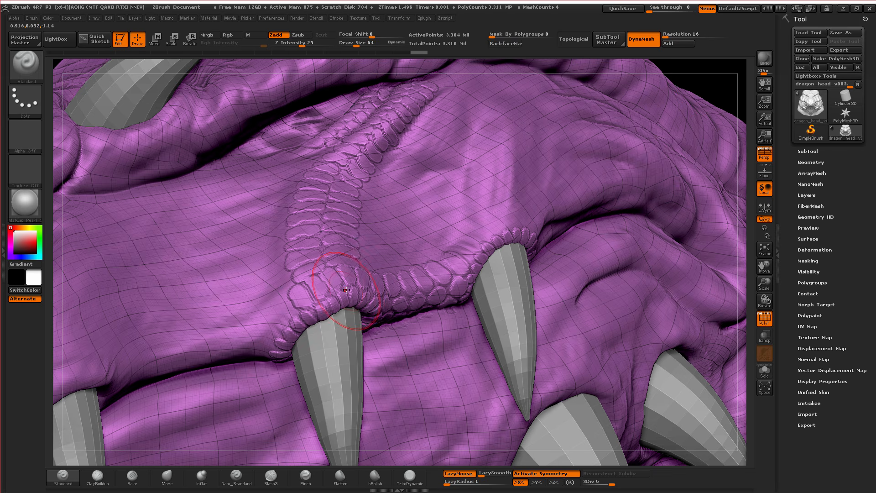
key("shift+d")
key("shift+d")
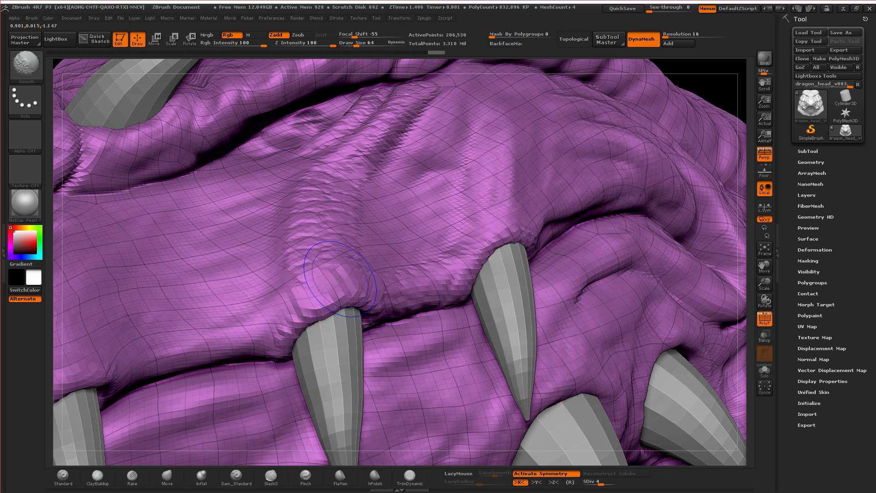
key("shift+d")
key("shift+d")
key("shift+d")
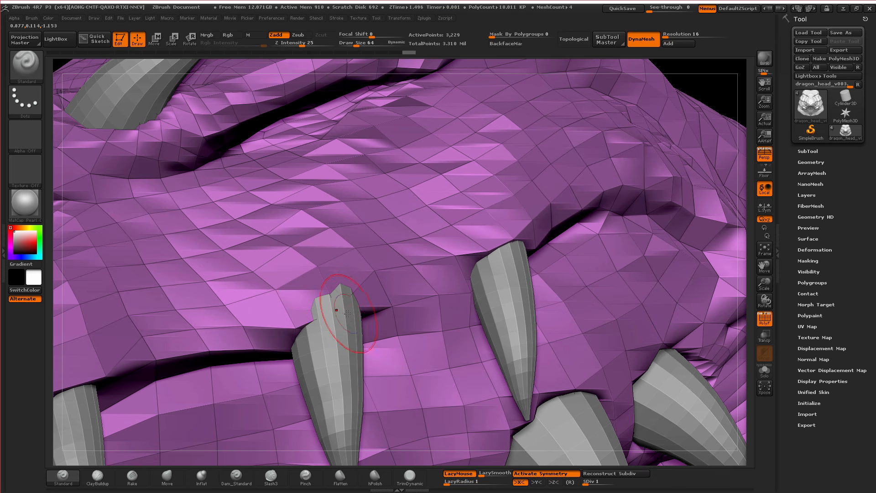
Bring the dragon head back up to subdivision level 6 and hide its polyframe.
key("d")
key("d")
key("d")
key("d")
key("d")
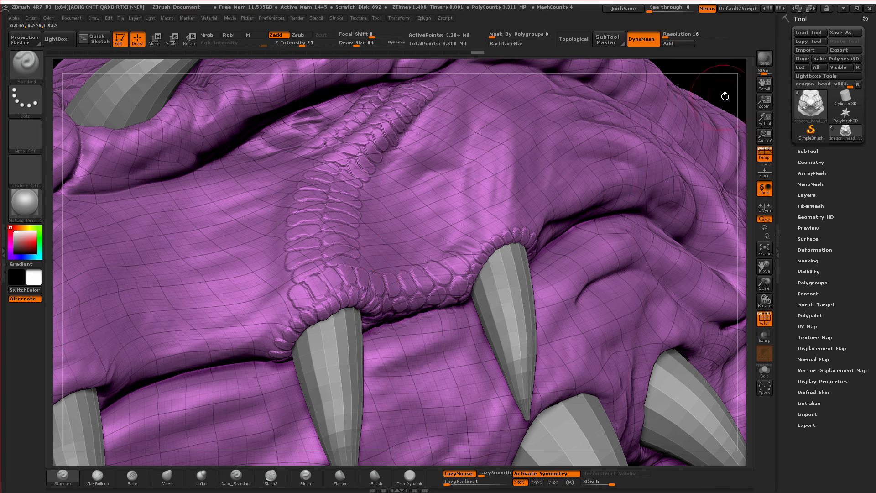
left_click_drag(725, 95, 652, 165, "alt")
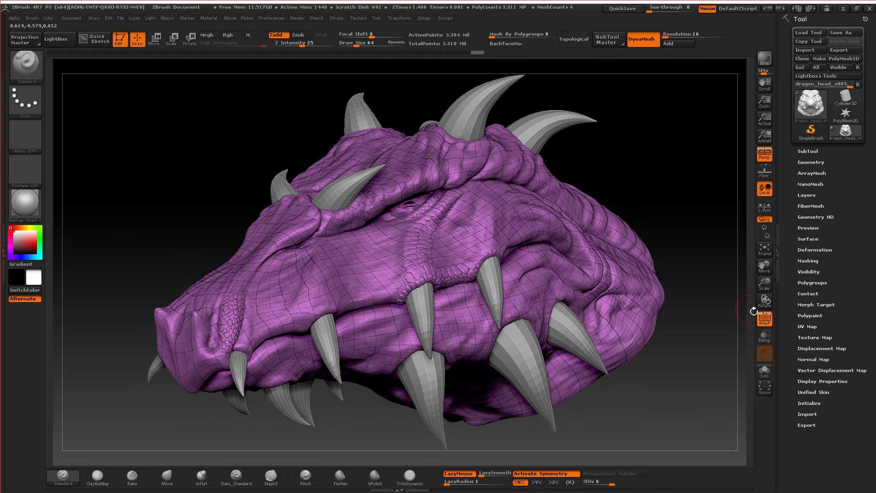
left_click(764, 320)
Turn off the Grp option in the tool's export settings.
left_click(805, 151)
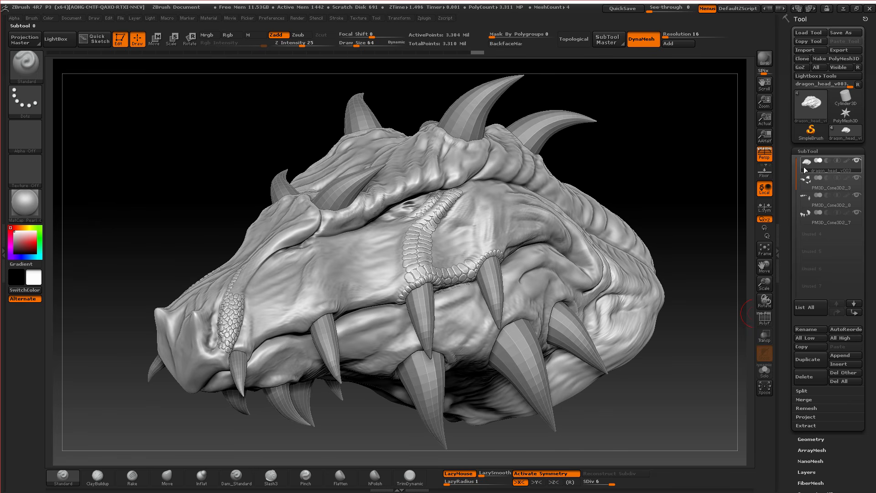
left_click_drag(864, 249, 862, 153)
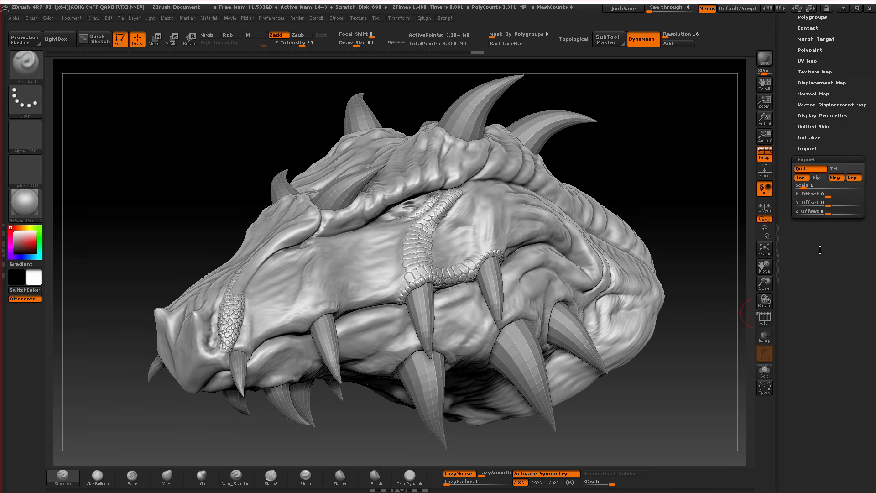
left_click(806, 250)
left_click_drag(848, 262, 861, 281)
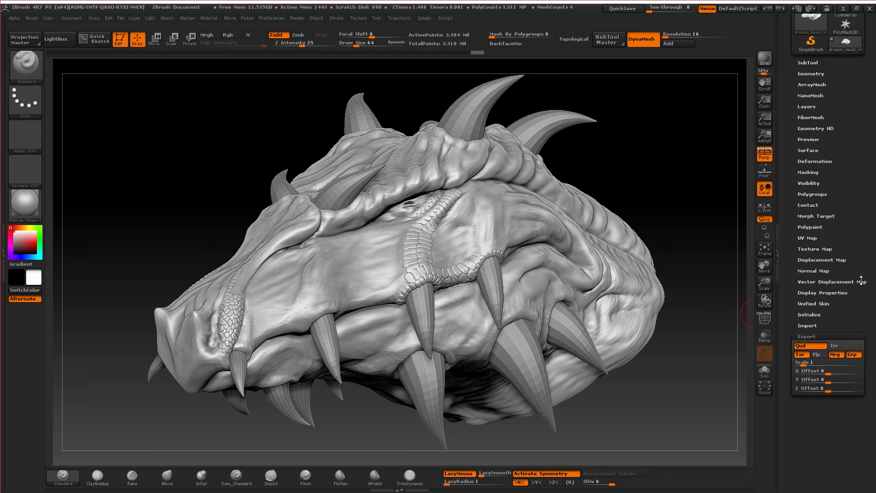
left_click_drag(868, 194, 820, 354)
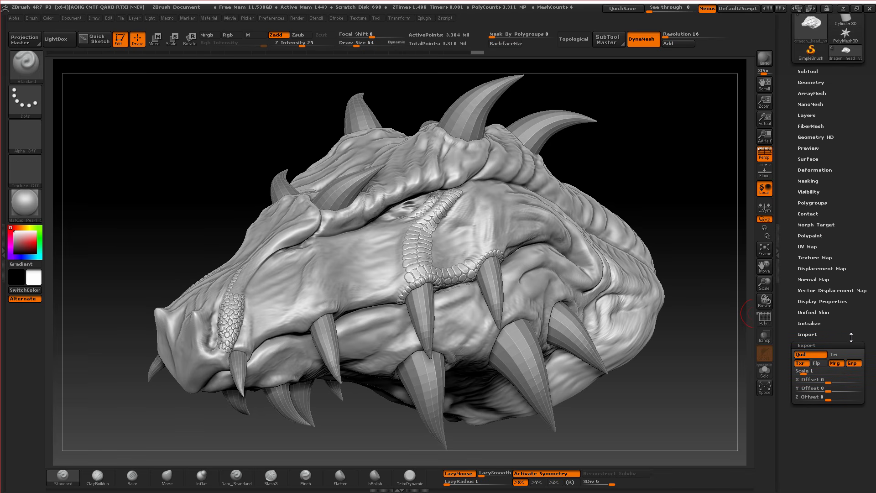
left_click(853, 363)
Examine the dragon head's polygroups with the polyframe shown, and hide the polyframe again.
left_click(765, 318)
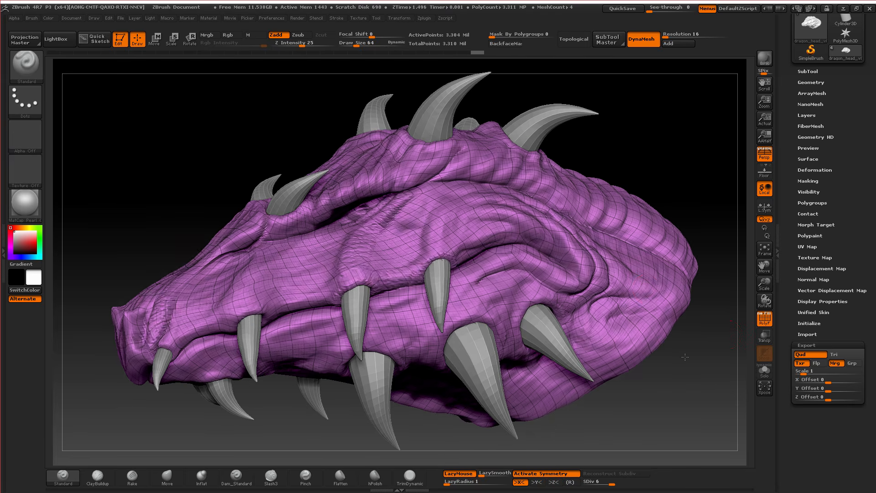
left_click(764, 318)
left_click_drag(662, 376, 712, 371)
Export the dragon head as an OBJ named dragon_head_export into the data folder of the Maya dragon project.
left_click_drag(869, 309, 864, 387)
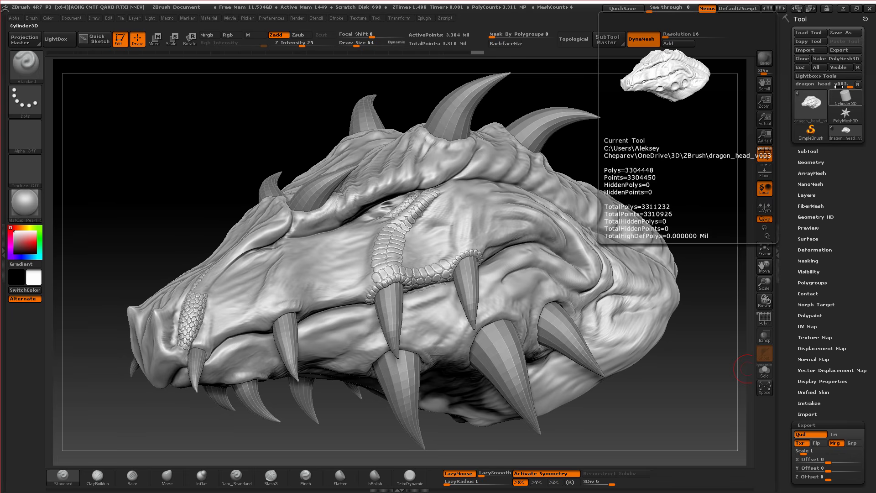
left_click(843, 50)
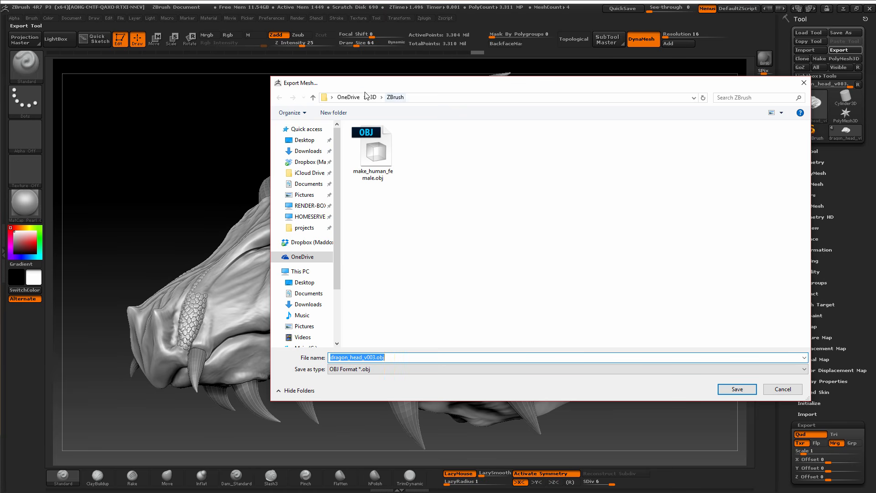
left_click(372, 98)
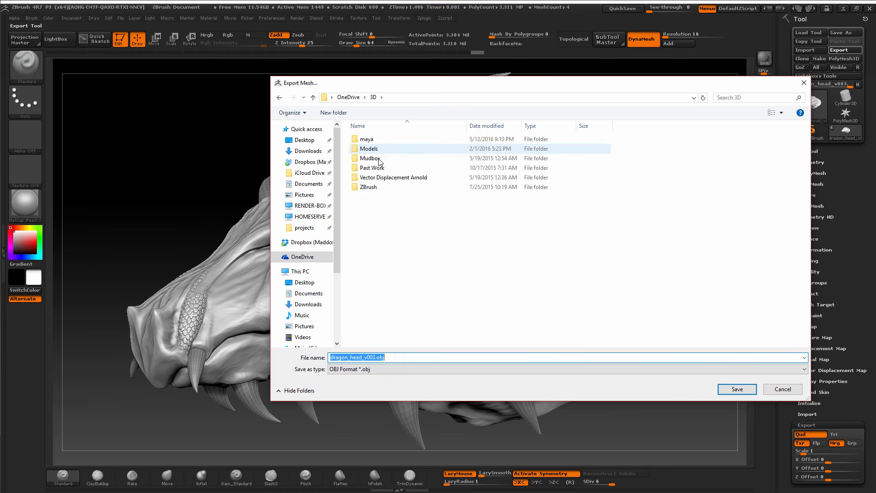
double_click(367, 139)
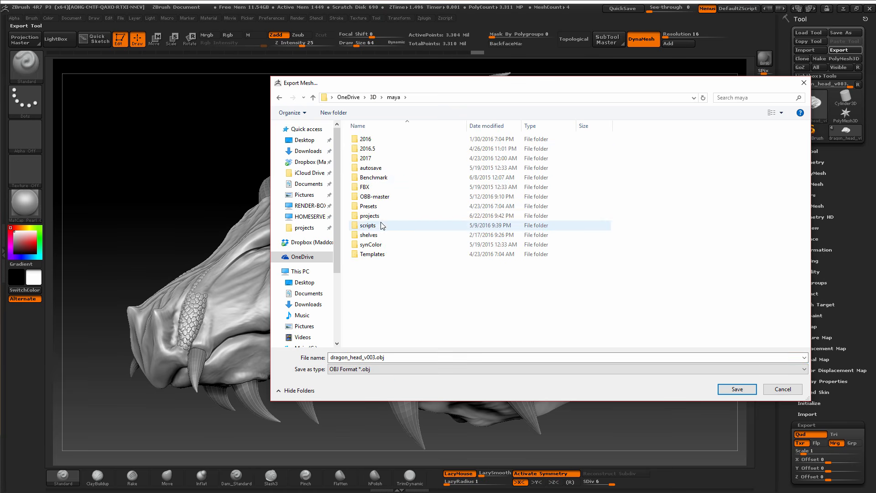
double_click(377, 216)
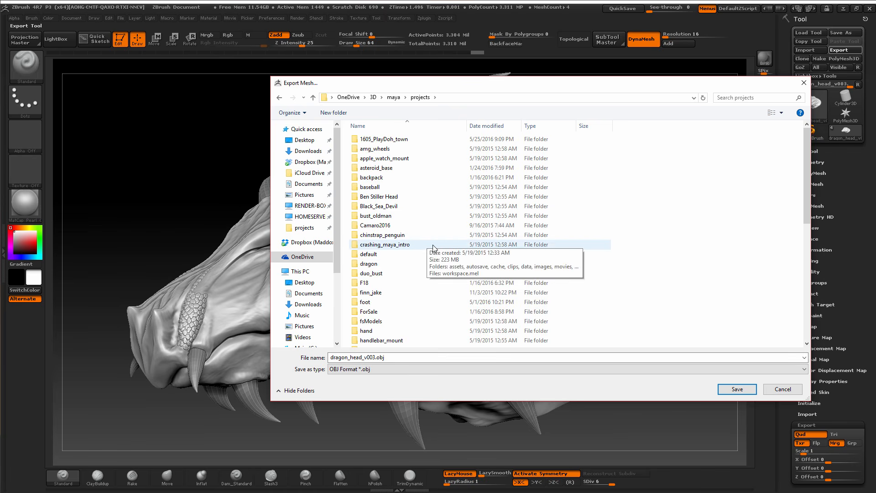
double_click(386, 264)
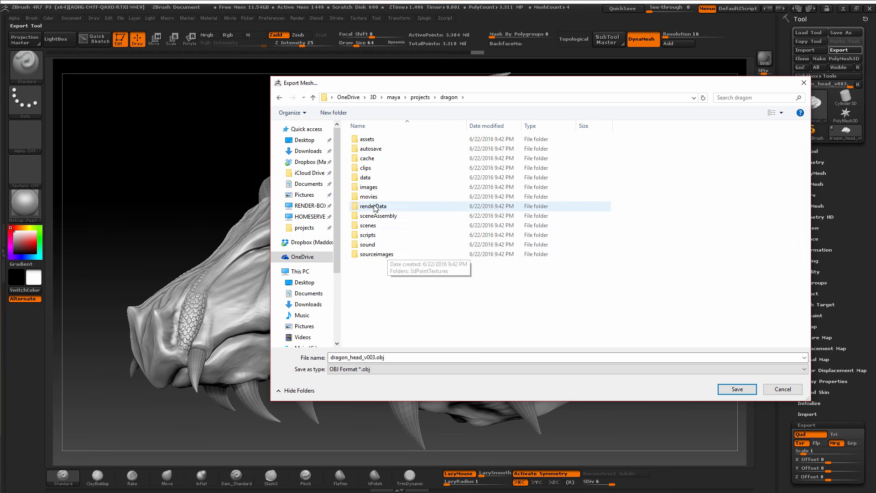
double_click(369, 178)
left_click(398, 360)
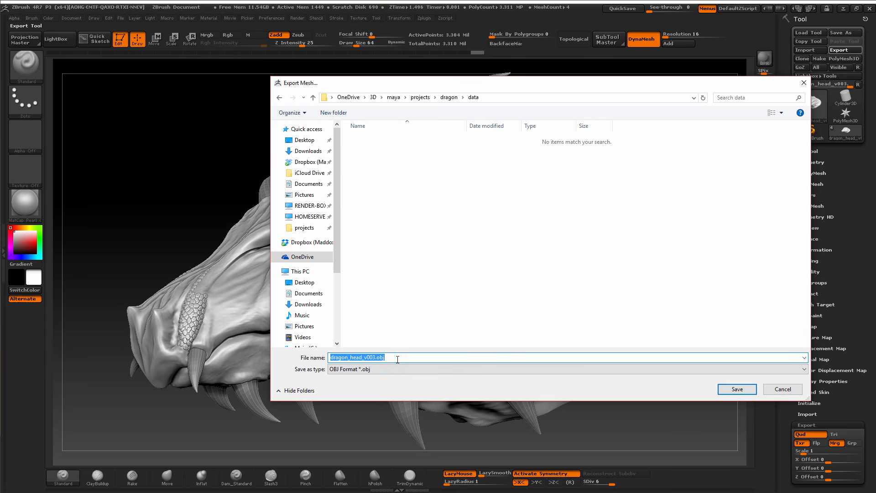
type("drag")
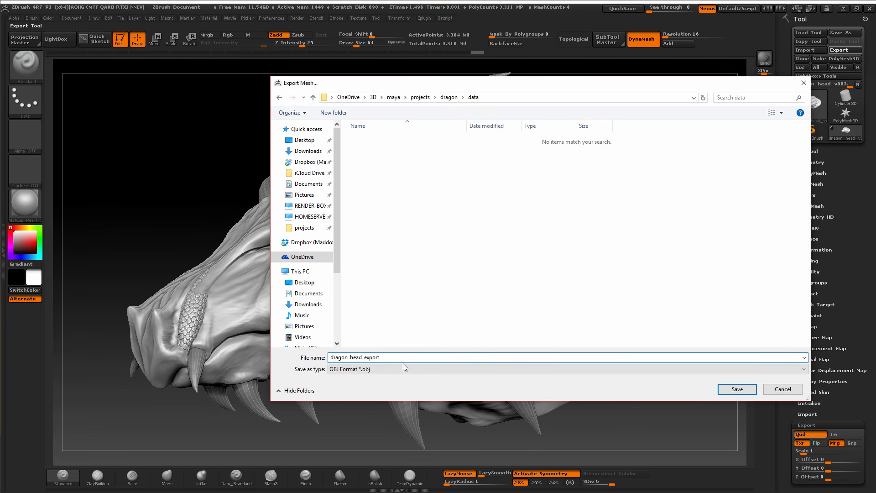
left_click(744, 391)
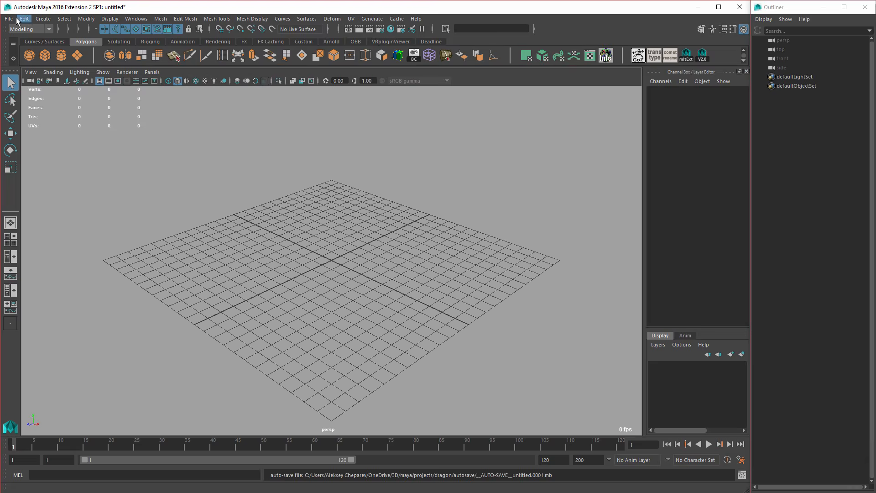
In Maya, import dragon_head_v003.OBJ from the dragon project's data folder.
left_click(9, 19)
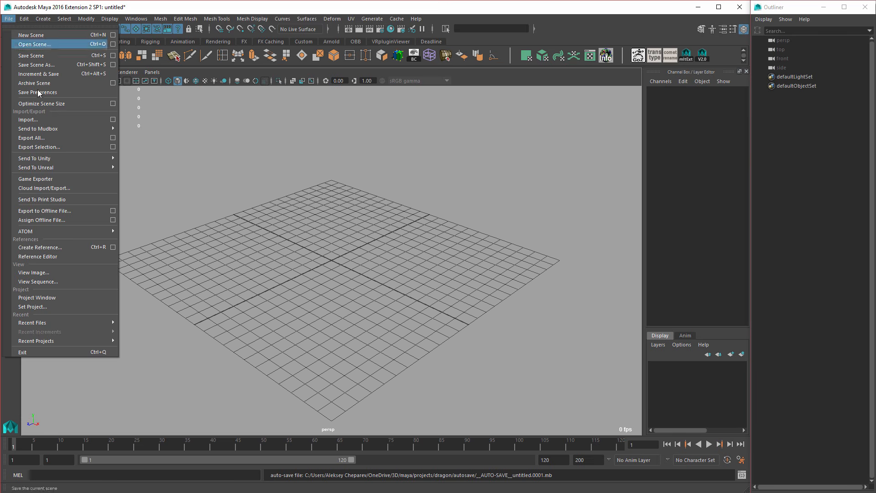
left_click(57, 120)
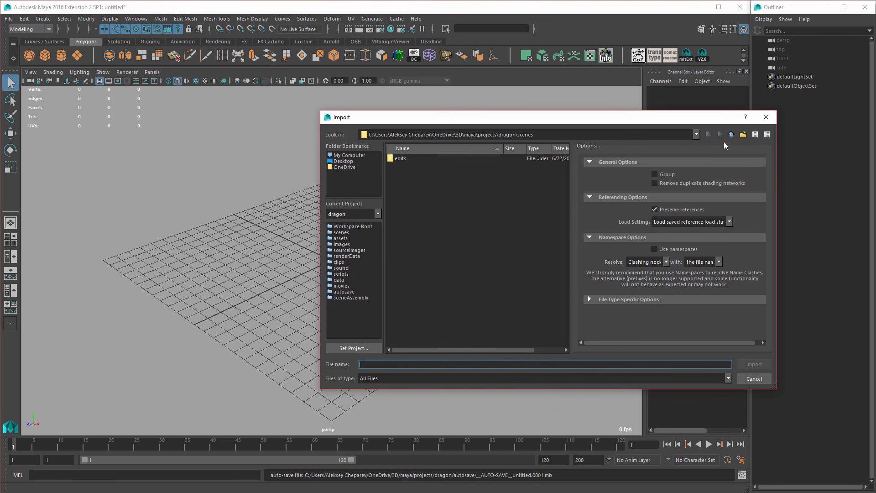
left_click(731, 134)
double_click(399, 188)
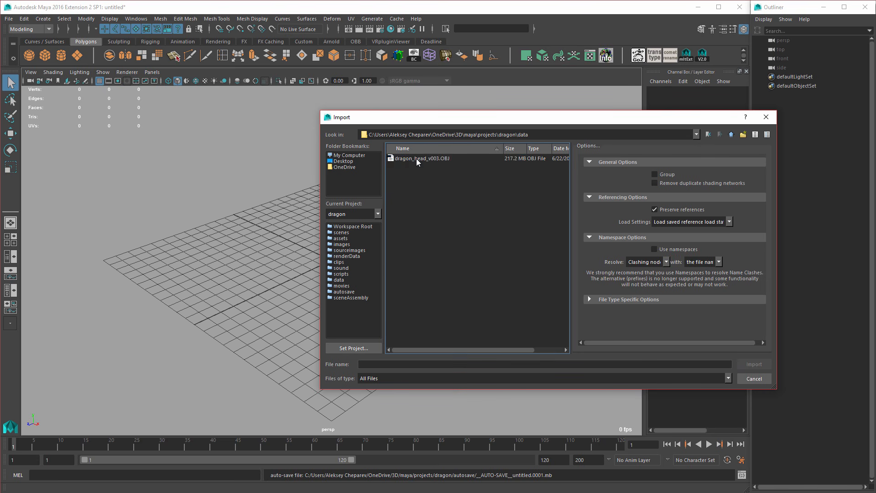
left_click(416, 158)
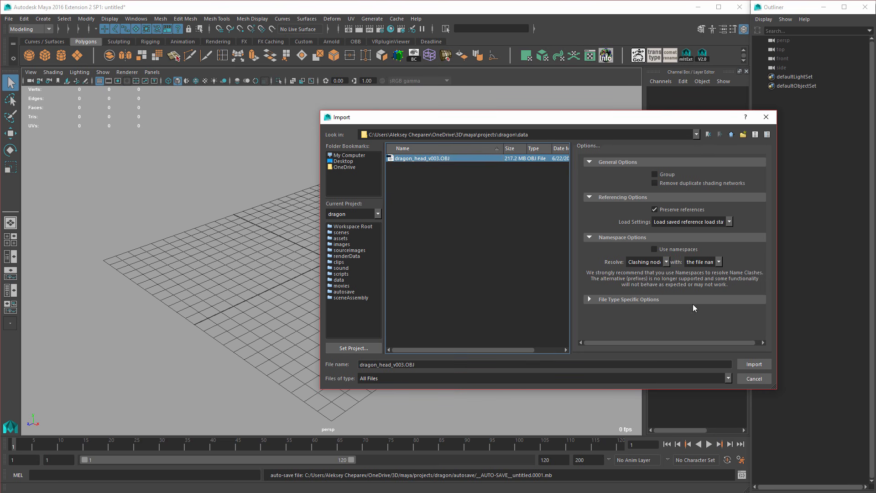
left_click(753, 365)
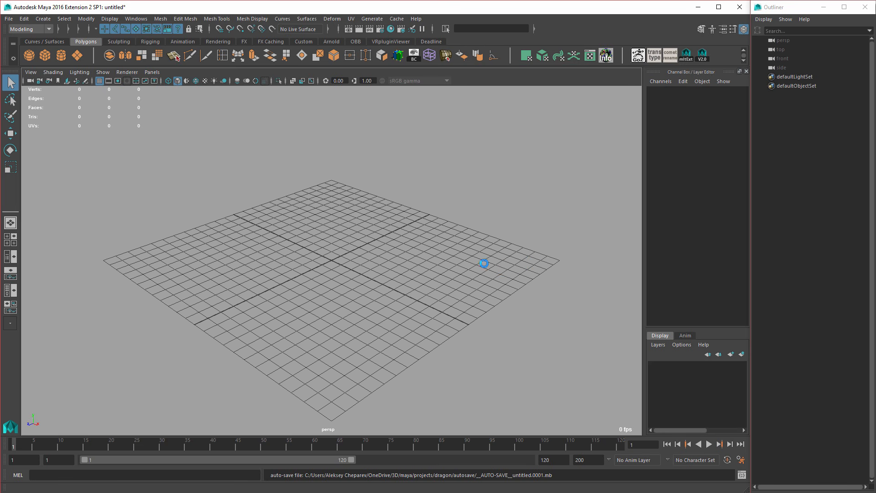
Examine the imported dragon head mesh from several angles, both selected and deselected.
left_click_drag(484, 263, 414, 282, "alt")
right_click_drag(414, 281, 680, 422, "alt")
left_click_drag(327, 251, 386, 256, "alt")
left_click(413, 288)
key("e")
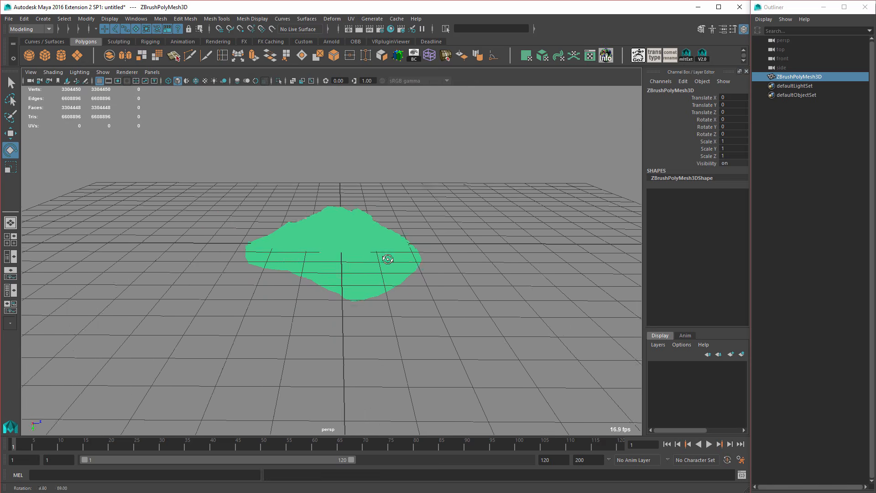
key("w")
right_click_drag(385, 257, 481, 291, "alt")
left_click_drag(481, 291, 462, 273, "alt")
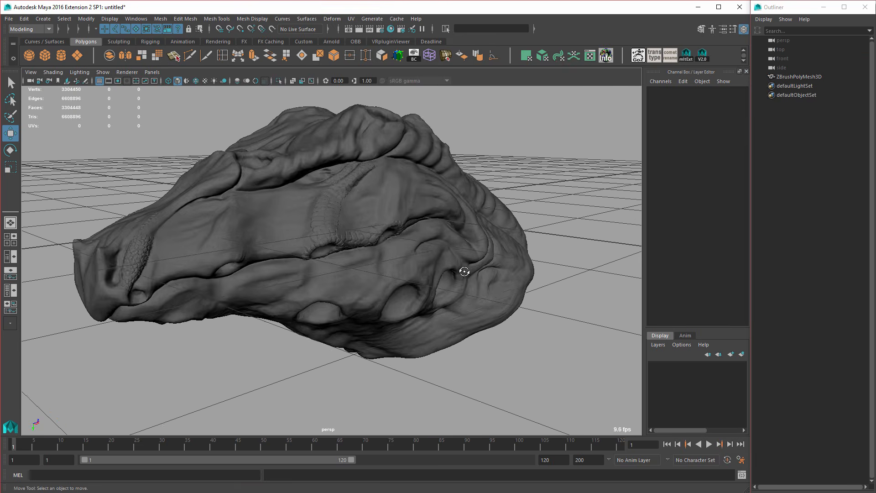
right_click_drag(461, 273, 384, 252, "alt")
left_click_drag(507, 272, 496, 275, "alt")
left_click(456, 273)
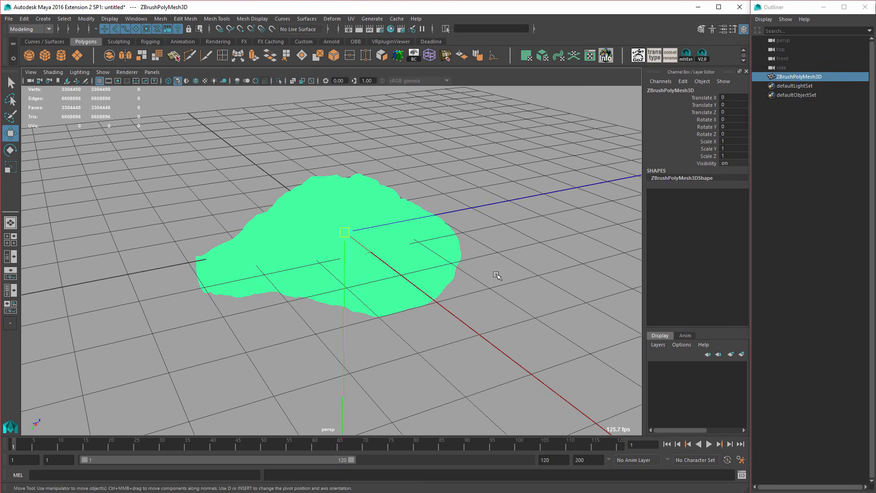
Export the selected ZBrushPolyMesh3D as a GPU cache named dragon_head_gpu in the project's cache/alembic folder.
left_click(794, 102)
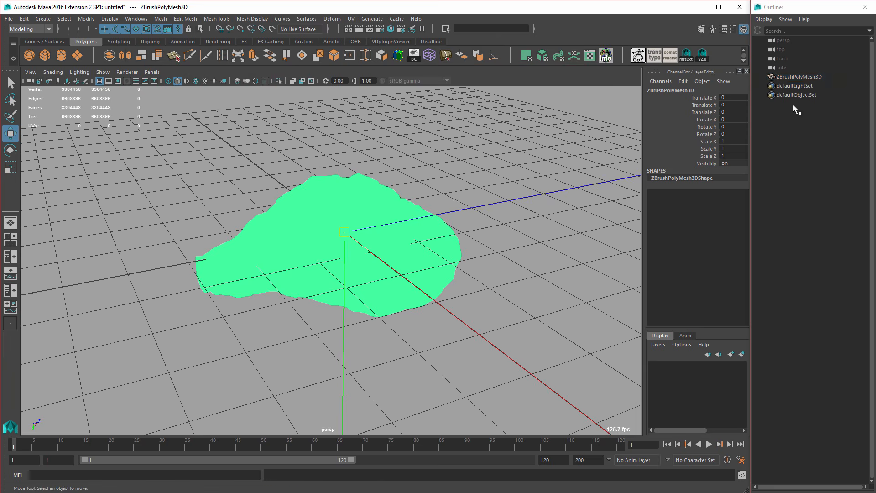
left_click(796, 76)
right_click_drag(369, 178, 432, 209, "alt")
right_click_drag(479, 231, 470, 261, "alt")
left_click(397, 18)
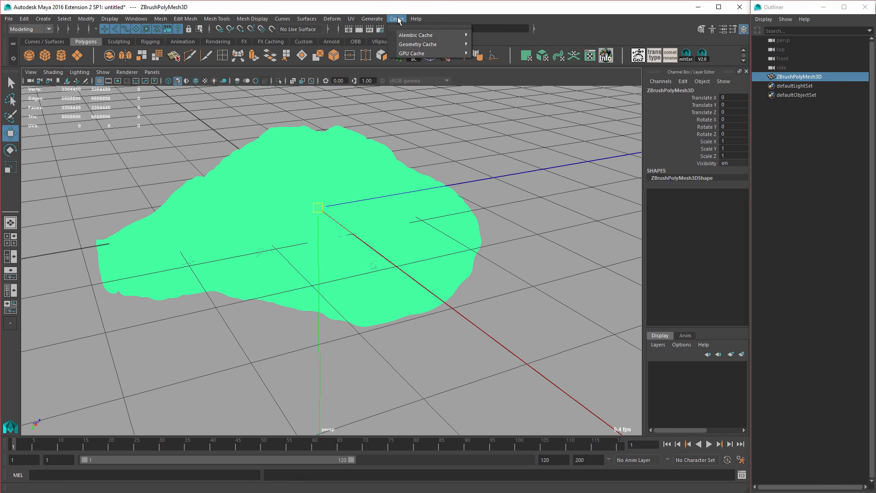
mouse_move(415, 54)
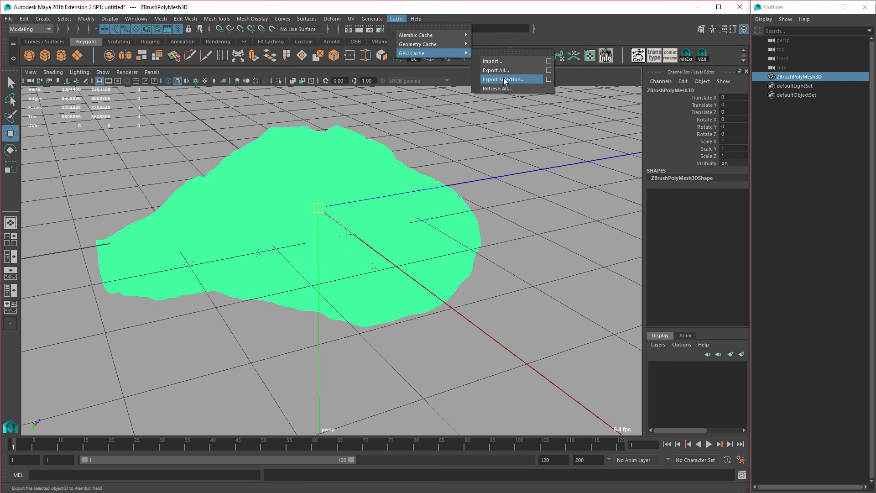
left_click(523, 79)
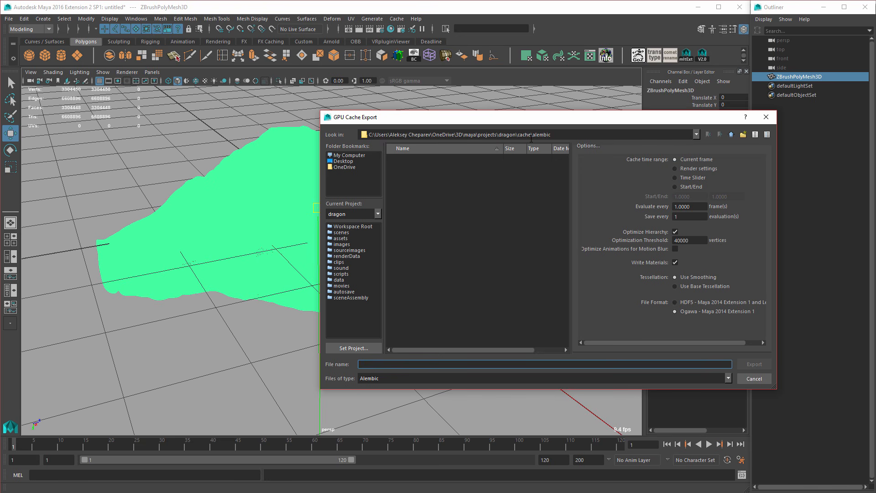
type("dragon_head_gpu")
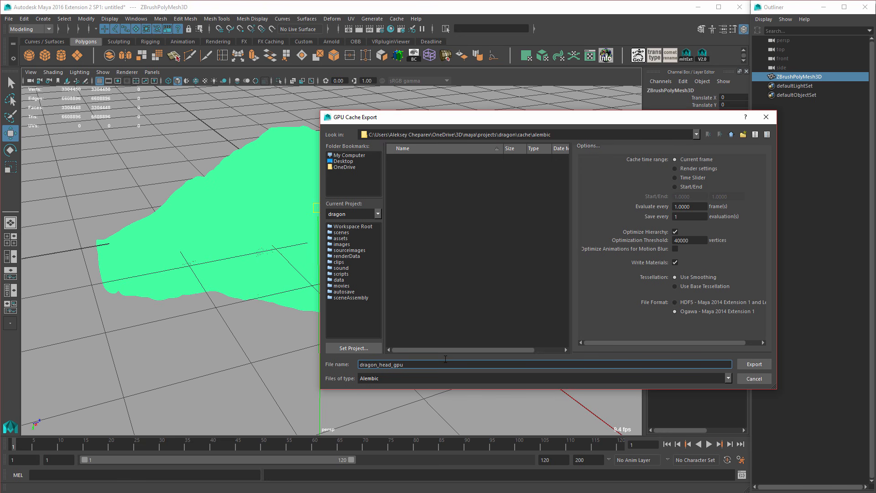
left_click(754, 364)
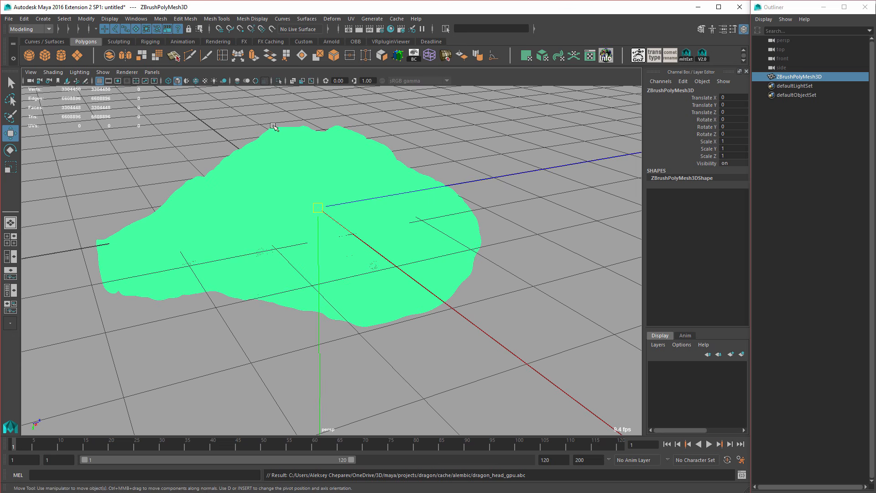
Start a new scene without saving the changes to the current untitled scene.
left_click(9, 19)
left_click(21, 34)
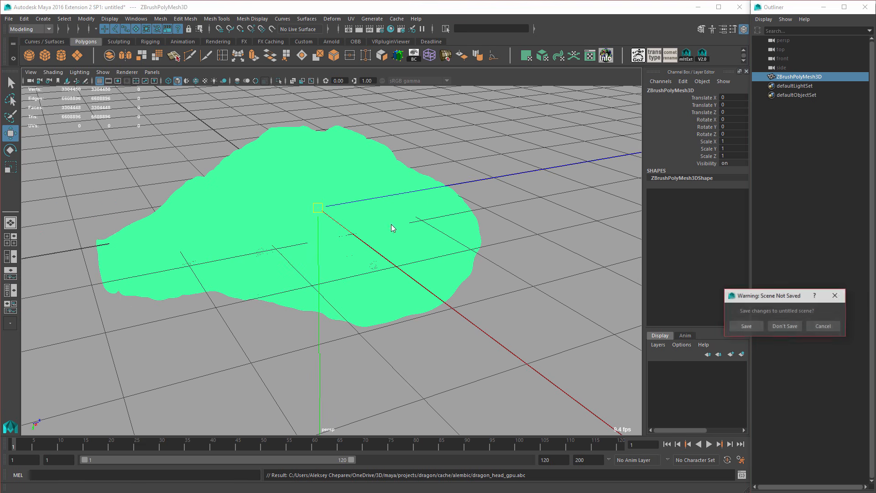
left_click(785, 326)
Import the GPU cache dragon_head_gpu.abc from the dragon project's cache/alembic folder.
left_click(395, 20)
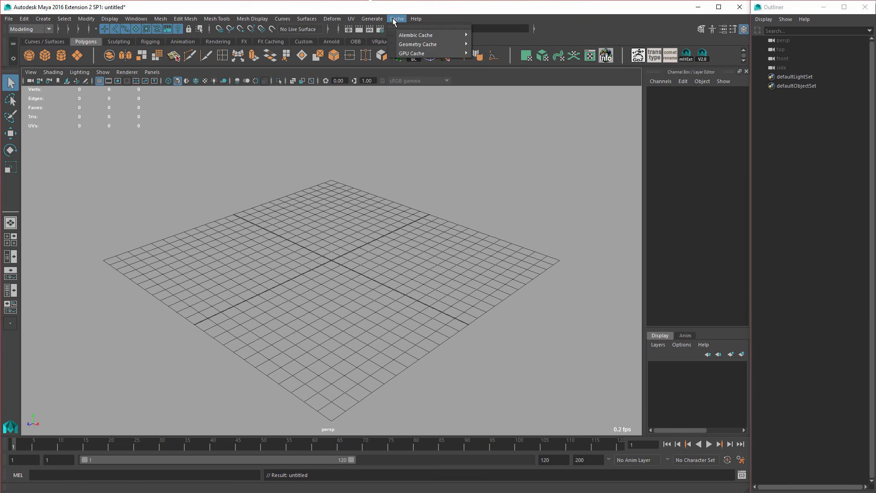
mouse_move(416, 54)
left_click(508, 61)
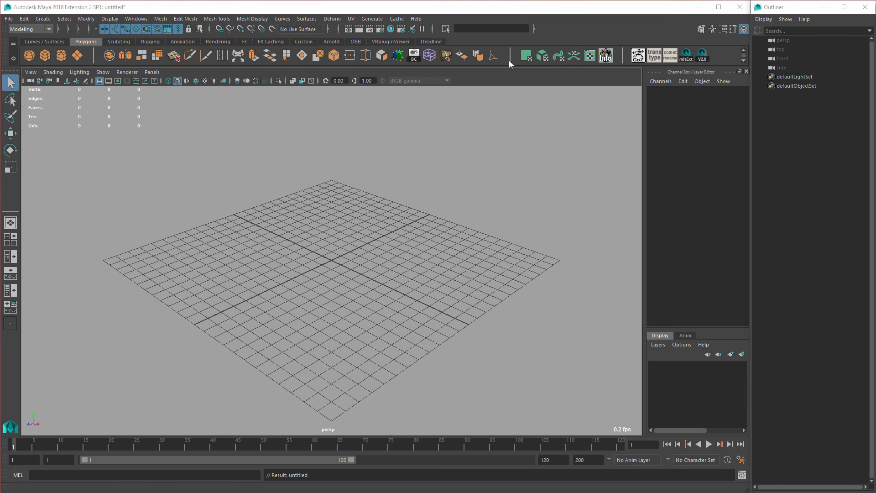
left_click(444, 158)
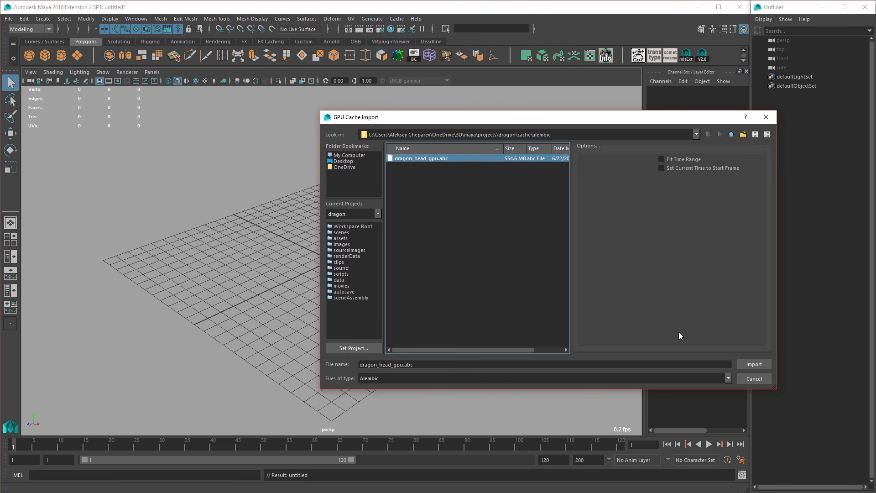
left_click(753, 364)
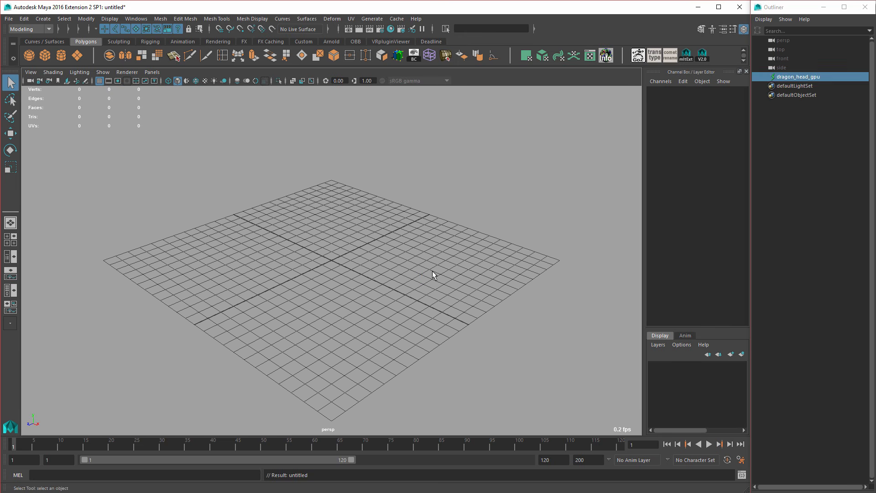
Examine the GPU-cached dragon head from several angles and distances, both selected and deselected.
right_click_drag(205, 223, 436, 313, "alt")
left_click_drag(436, 313, 424, 238, "alt")
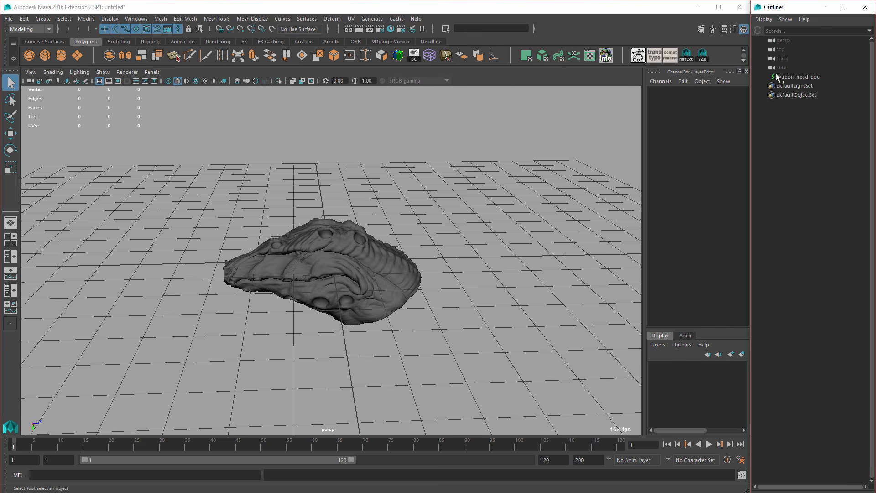
left_click(781, 78)
right_click_drag(408, 252, 514, 254, "alt")
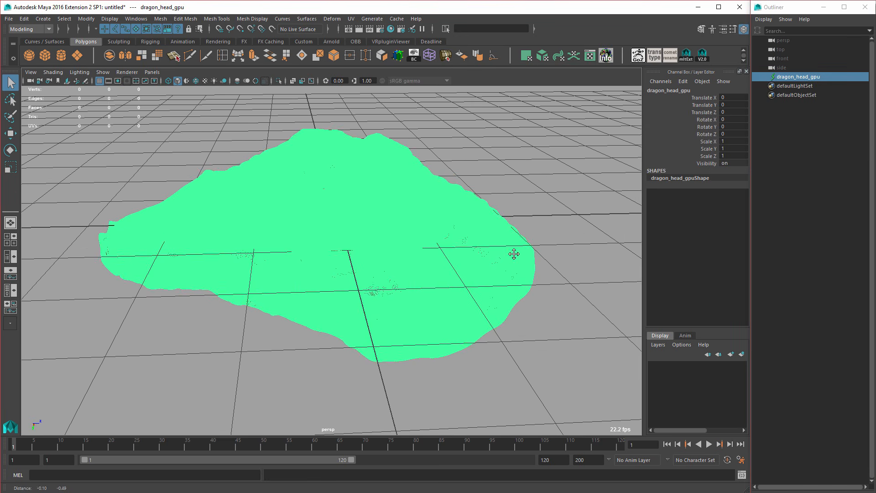
left_click_drag(514, 255, 520, 259, "alt")
left_click(543, 308)
mouse_move(325, 302)
left_mouse_down("alt")
mouse_move(499, 289)
mouse_move(363, 289)
mouse_move(362, 281)
mouse_move(319, 280)
mouse_move(373, 307)
mouse_move(325, 323)
mouse_move(429, 323)
mouse_move(301, 303)
mouse_move(320, 301)
left_mouse_up("alt")
left_click_drag(518, 387, 364, 239, "alt")
left_click(391, 276)
left_click(391, 232)
scroll(313, 231, "down", 3)
left_click_drag(366, 206, 446, 250, "alt")
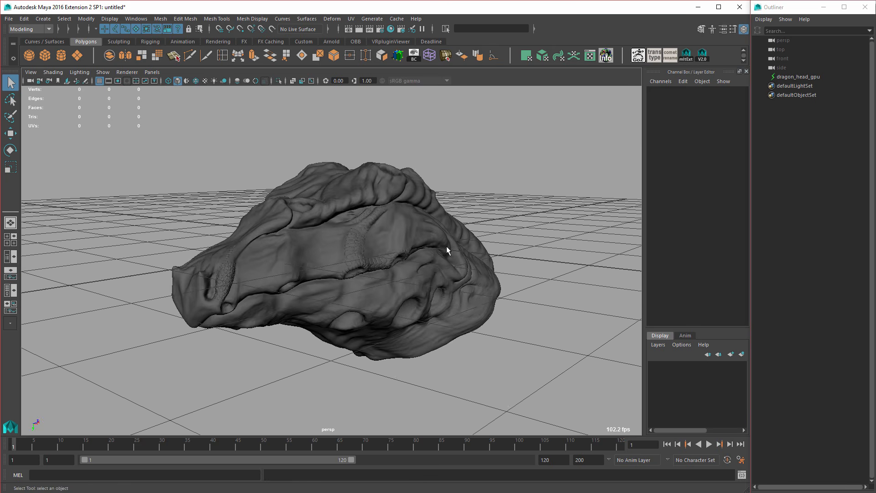
scroll(449, 256, "up", 3)
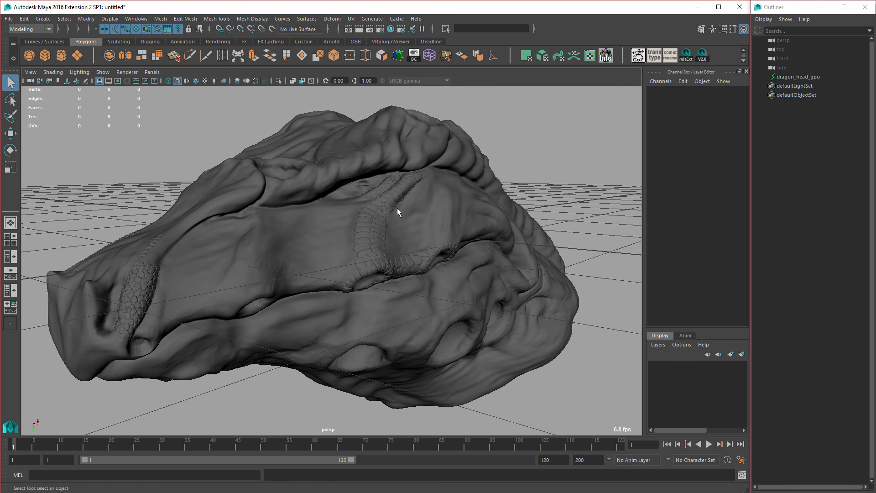
left_click_drag(377, 206, 360, 196, "alt")
Make the dragon_head_gpu object a live surface.
left_click(442, 175)
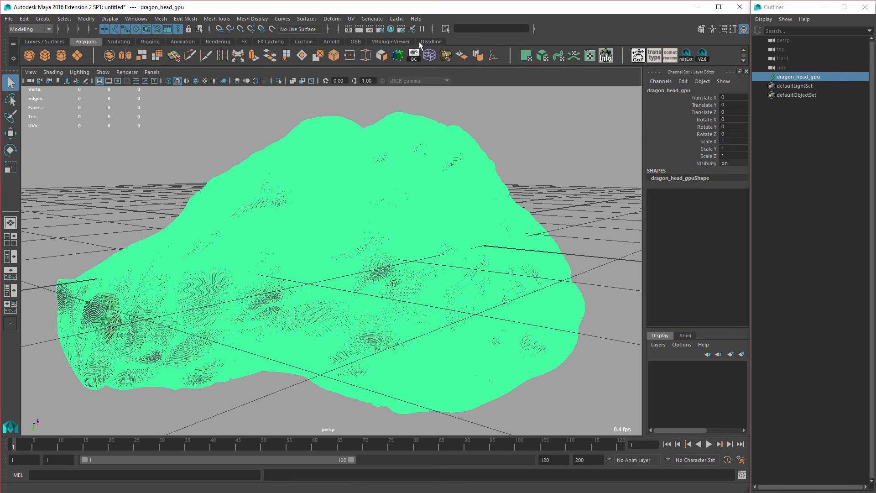
left_click(272, 29)
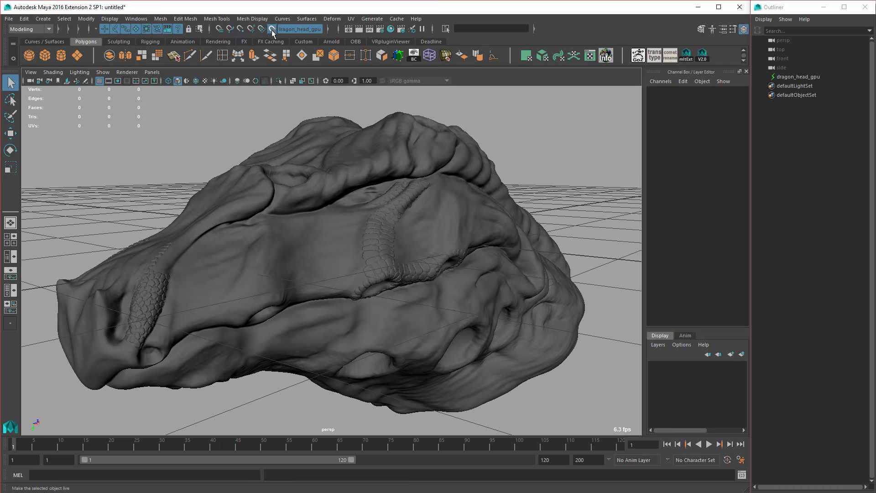
left_click_drag(429, 173, 525, 151, "alt")
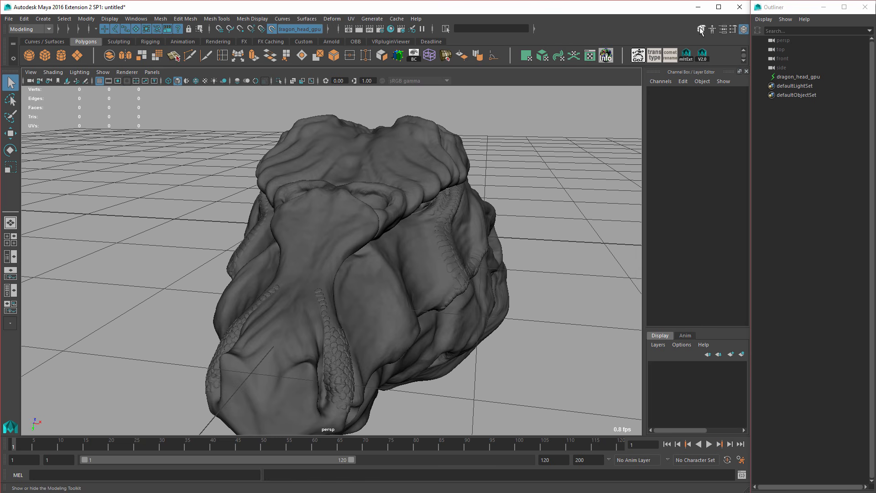
Show the Modeling Toolkit and activate Quad Draw with symmetry set to Object X.
left_click(701, 29)
left_click_drag(602, 144, 473, 176, "alt")
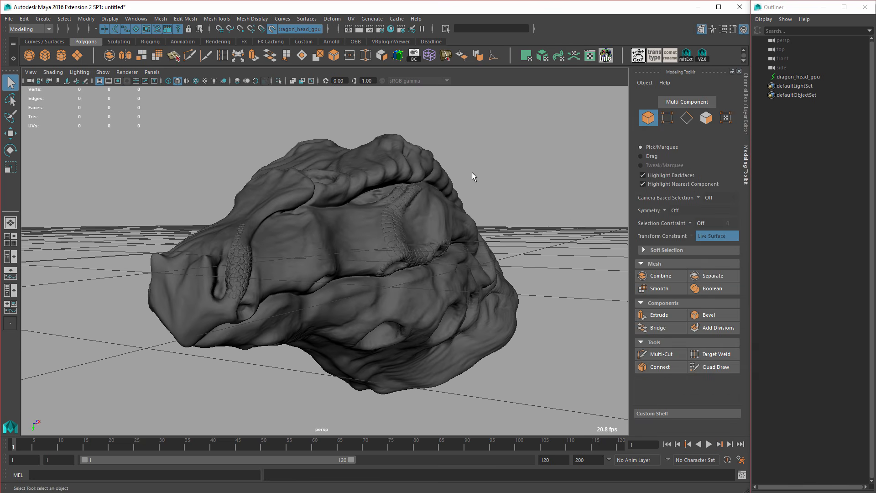
left_click(711, 365)
left_click(679, 213)
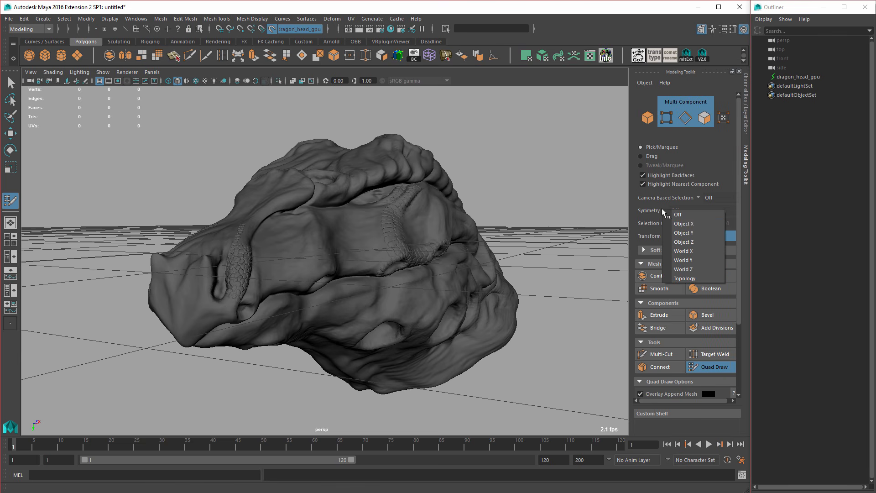
left_click(692, 226)
Place four Quad Draw points on the centre of the dragon's forehead.
left_click_drag(592, 260, 441, 251, "alt")
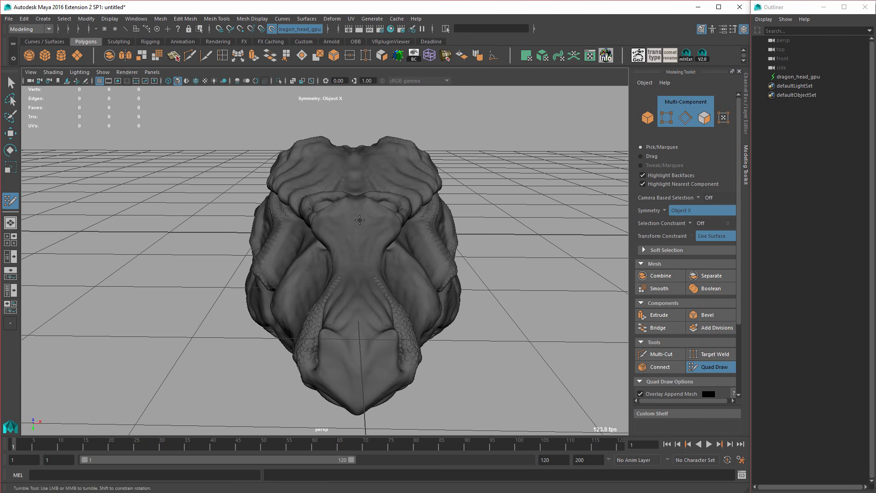
right_click_drag(360, 220, 384, 196, "alt")
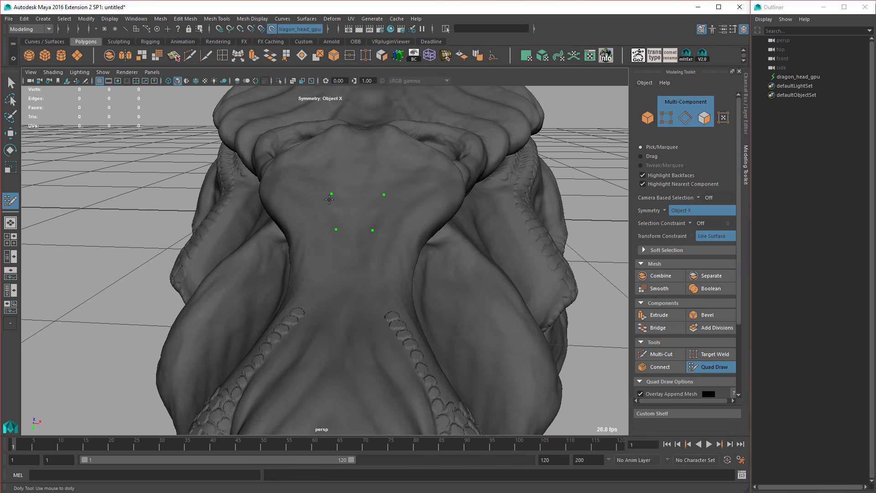
left_click_drag(418, 238, 314, 223, "alt")
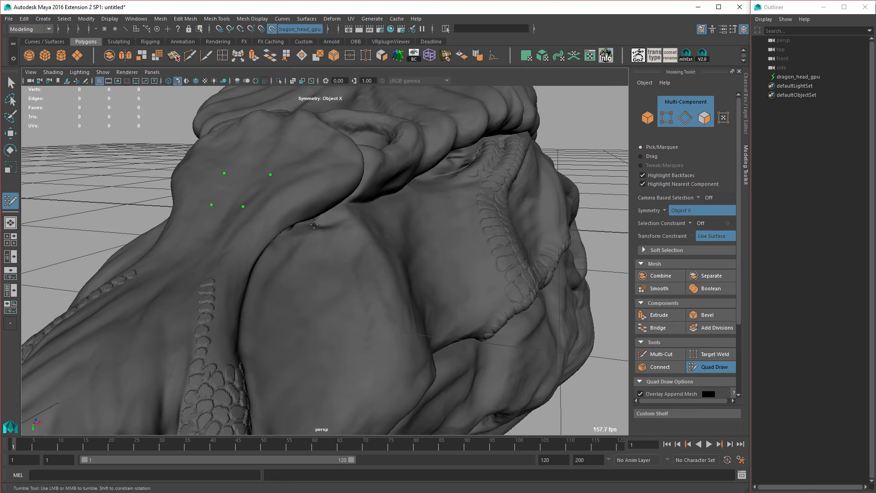
Place Quad Draw points on the back of the head and fill them as a quad mirrored to the other side.
right_click_drag(474, 264, 358, 230, "alt")
left_click_drag(358, 231, 335, 263, "alt")
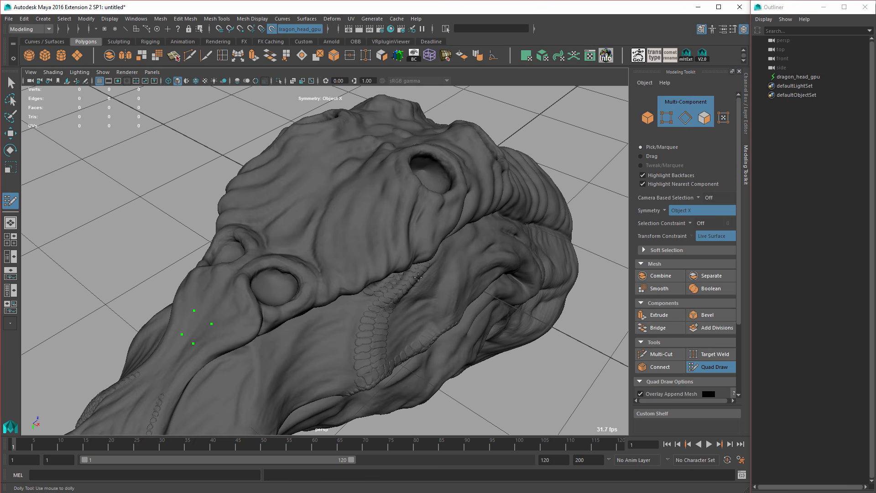
left_click_drag(301, 270, 281, 242, "alt")
right_click_drag(281, 243, 368, 258, "alt")
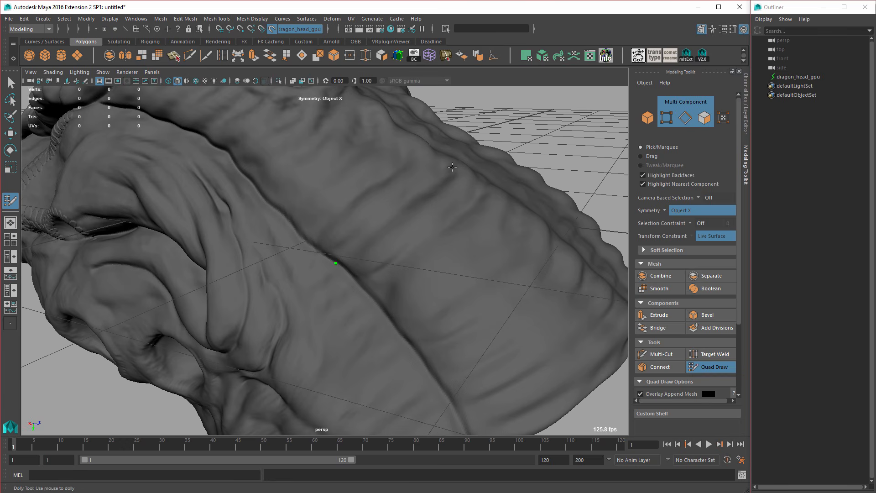
right_click_drag(487, 232, 429, 341, "alt")
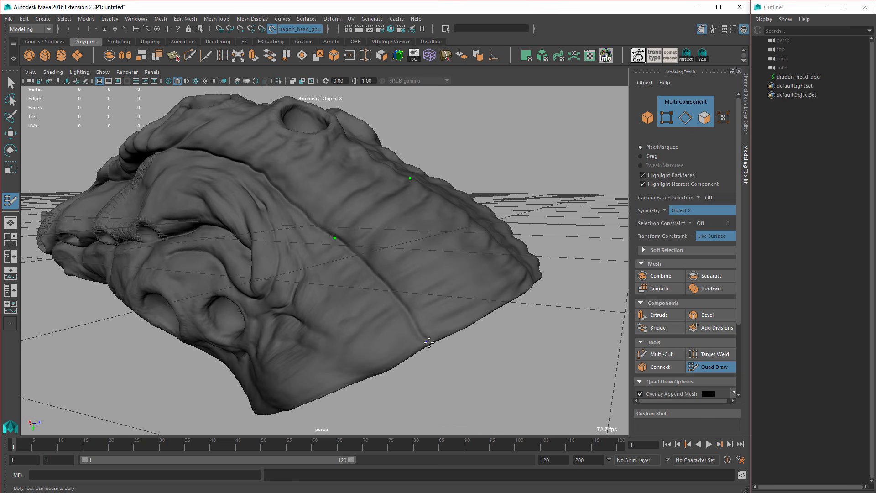
mouse_move(428, 342)
left_mouse_down("alt")
mouse_move(397, 303)
mouse_move(425, 285)
mouse_move(401, 287)
mouse_move(388, 302)
mouse_move(333, 242)
left_mouse_up("alt")
left_click(397, 302, "shift")
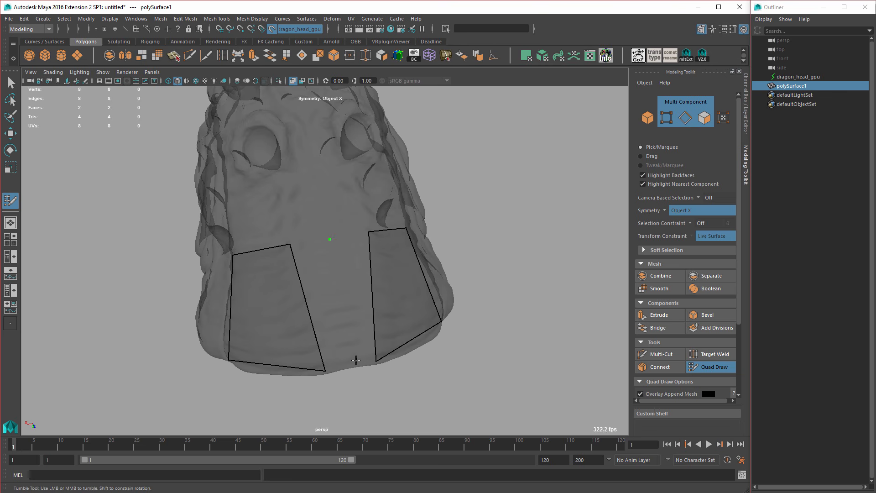
Fill the gap between the two mirrored quads with quads across the head's centre line.
left_click(319, 297, "shift")
left_click_drag(399, 322, 420, 310, "alt")
middle_click_drag(420, 310, 393, 338, "alt")
Place eight Quad Draw points around the inner rim of the rear round socket on top of the head.
left_click_drag(393, 338, 263, 226, "alt")
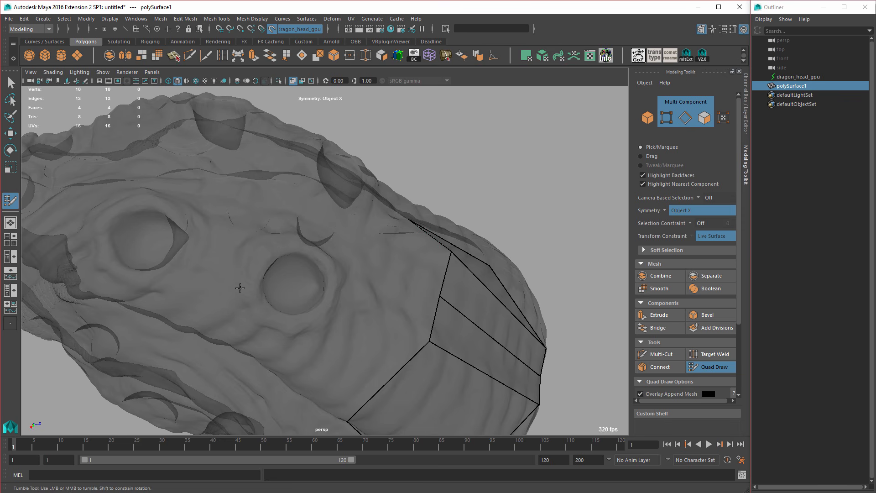
right_click_drag(269, 261, 337, 281, "alt")
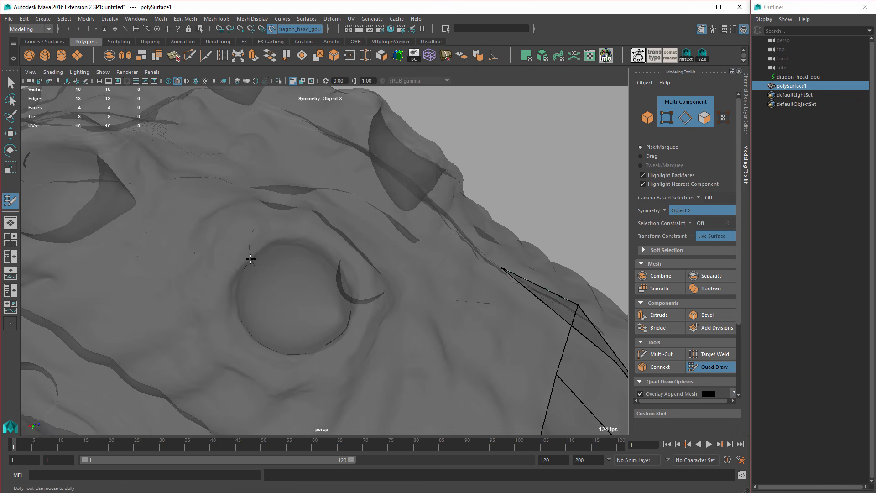
left_click_drag(320, 276, 300, 273, "alt")
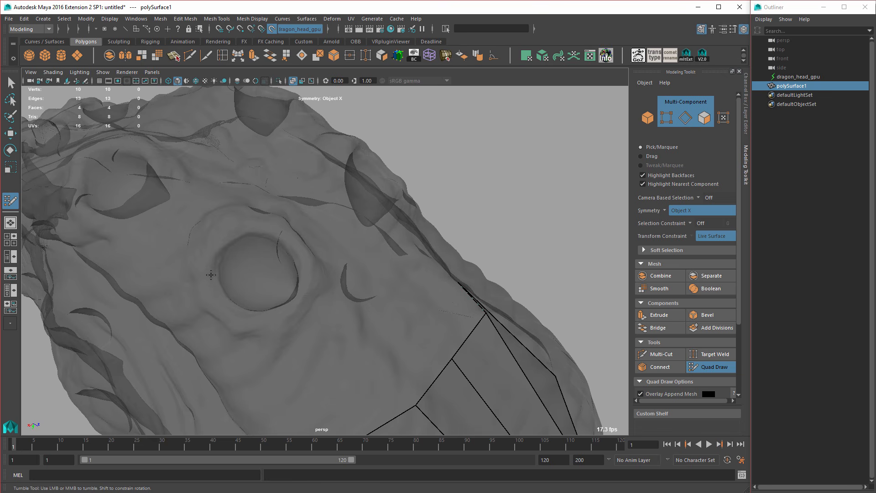
middle_click_drag(219, 270, 269, 259, "alt")
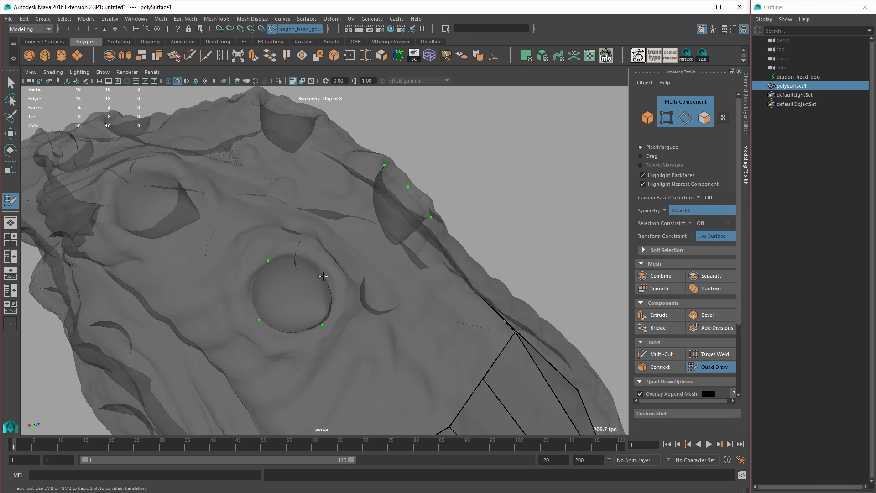
scroll(290, 304, "up", 3)
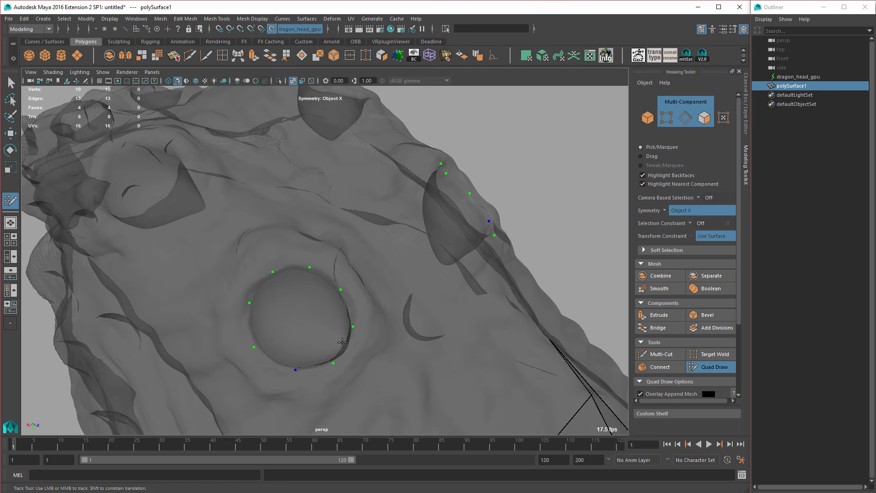
left_click_drag(342, 342, 309, 313, "alt")
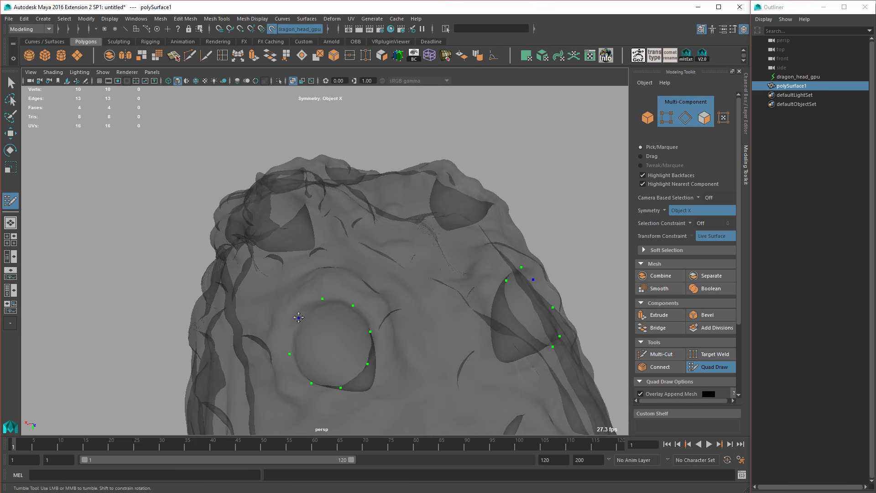
Place an outer ring of Quad Draw points around the rear socket and turn off the X-Ray display.
left_click_drag(352, 308, 380, 337, "alt")
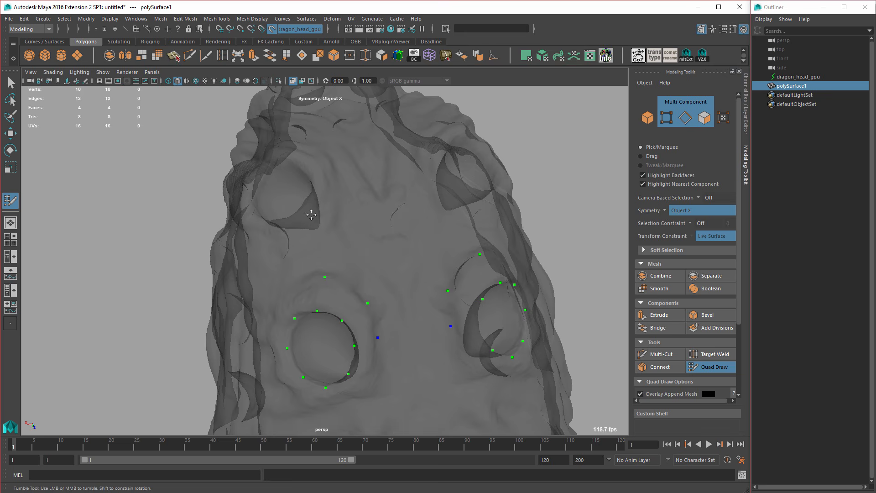
left_click(292, 81)
middle_click_drag(347, 340, 350, 279, "alt")
left_click_drag(349, 280, 414, 234, "alt")
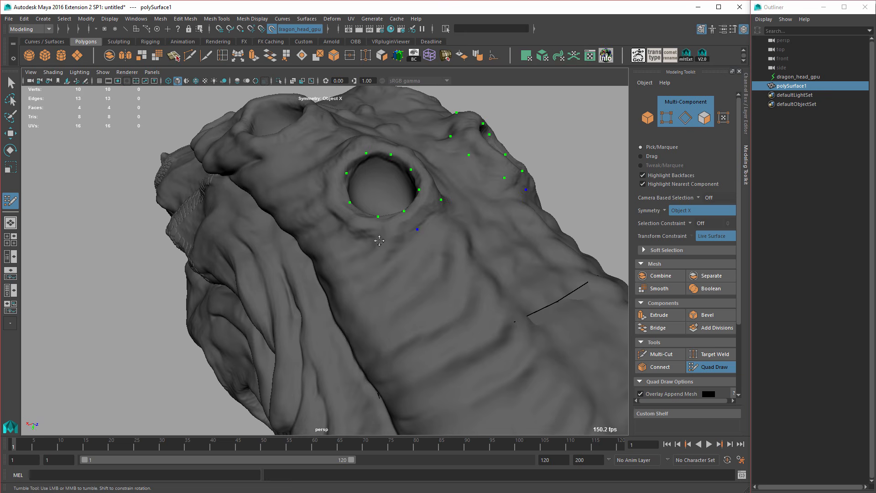
left_click_drag(371, 261, 397, 257, "alt")
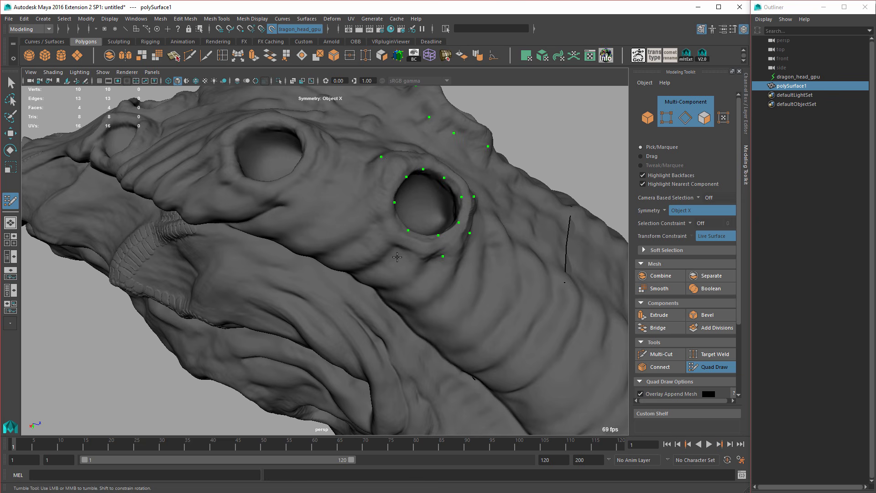
left_click_drag(373, 207, 357, 263, "alt")
Fill the space between the inner and outer points with a closed ring of quads around the rear socket.
left_click(383, 210, "shift")
left_click(367, 279, "shift")
left_click(387, 295, "shift")
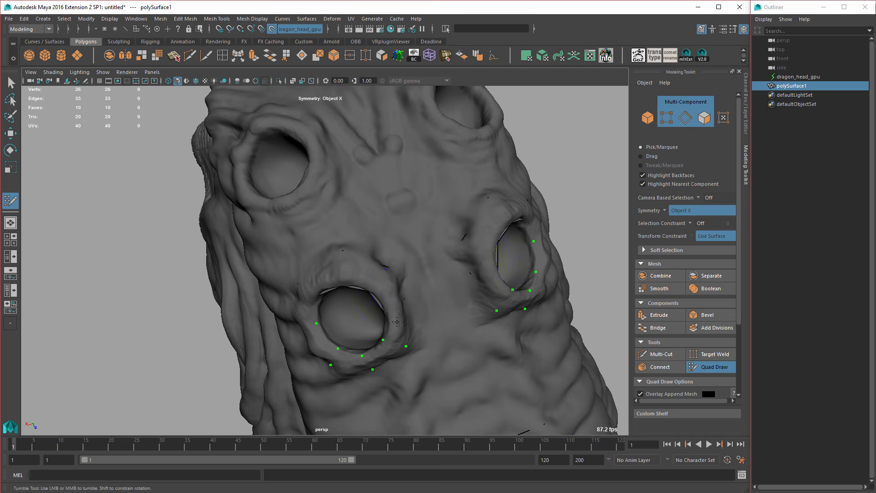
left_click_drag(390, 290, 399, 248, "alt")
left_click(396, 258, "shift")
left_click(371, 293, "shift")
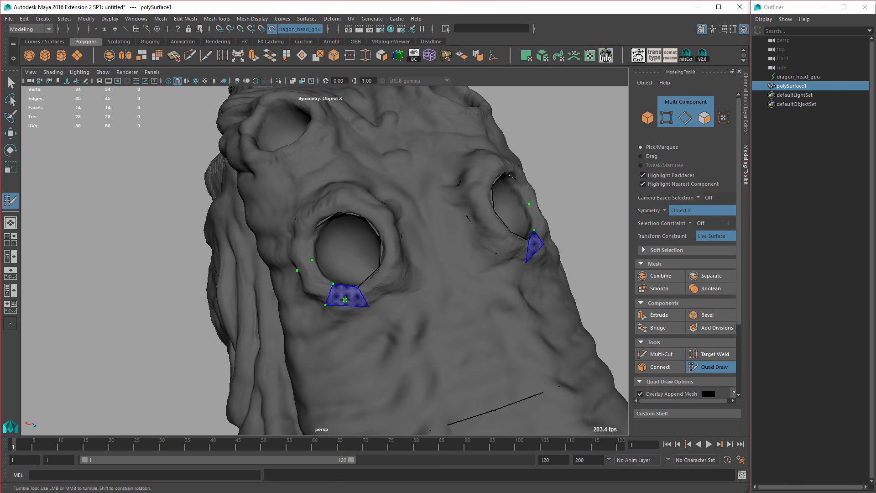
left_click(345, 297, "shift")
left_click_drag(345, 298, 402, 292, "alt")
left_click(402, 268, "shift")
left_click(375, 243, "shift")
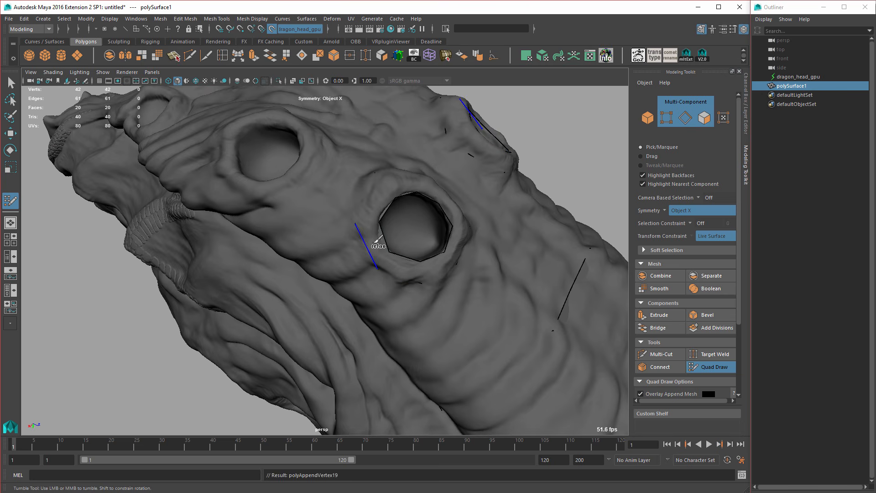
Turn on the X-Ray display and place eight Quad Draw points in a ring plus a centre point on the rear socket's floor.
middle_click_drag(393, 221, 394, 283, "alt")
mouse_move(394, 284)
left_mouse_down("alt")
mouse_move(347, 196)
mouse_move(292, 215)
mouse_move(358, 222)
mouse_move(353, 228)
mouse_move(370, 245)
mouse_move(350, 199)
mouse_move(373, 236)
mouse_move(365, 249)
left_mouse_up("alt")
left_click(293, 81)
right_click_drag(365, 255, 386, 266, "alt")
middle_click_drag(385, 265, 387, 267, "alt")
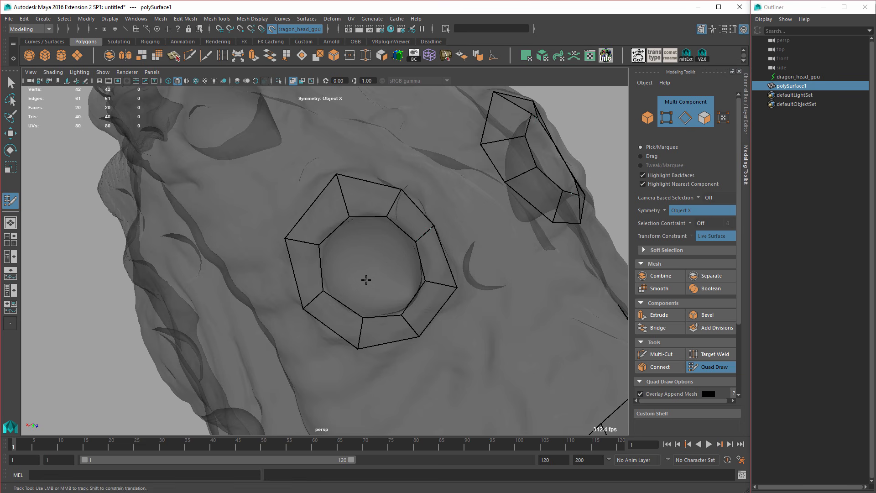
left_click_drag(354, 283, 358, 289, "alt")
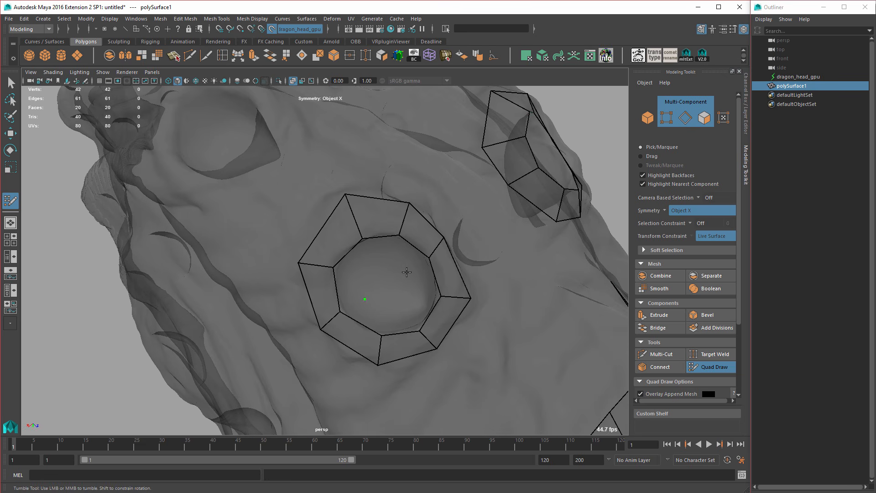
left_click_drag(401, 282, 379, 258, "alt")
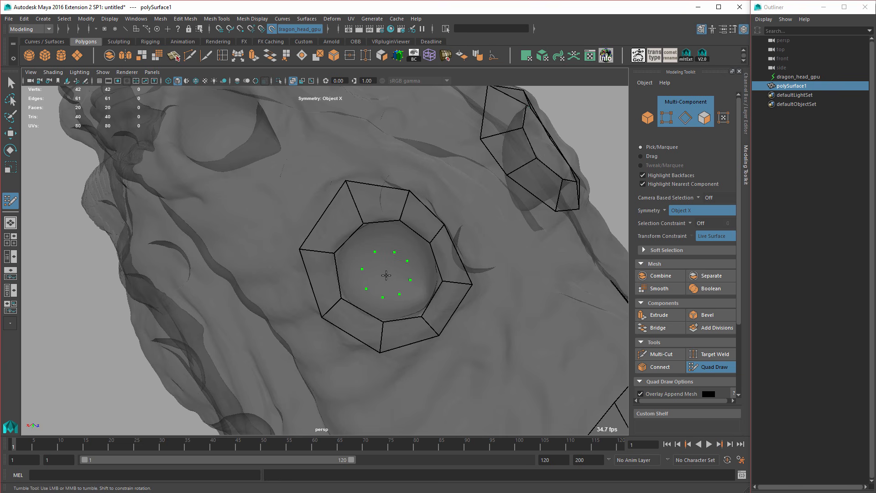
Fill the points on the rear socket's floor with four quads meeting at the centre.
key("shift")
left_click(392, 262, "shift")
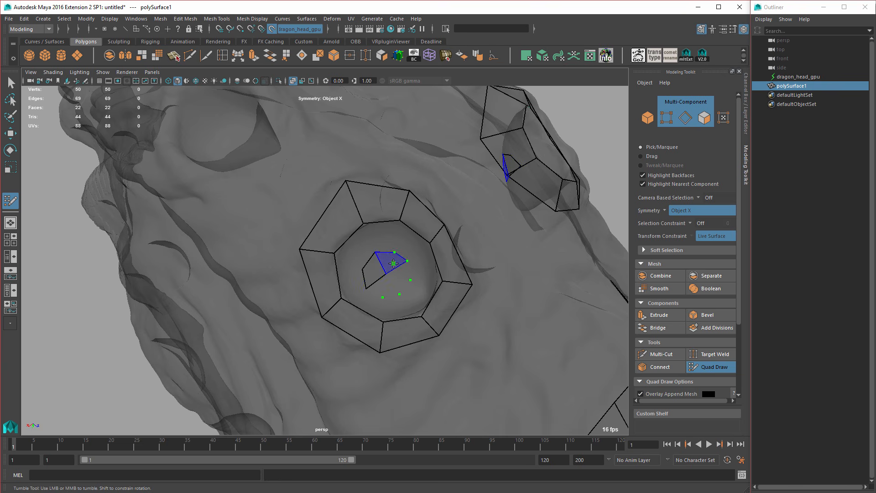
left_click(398, 277, "shift")
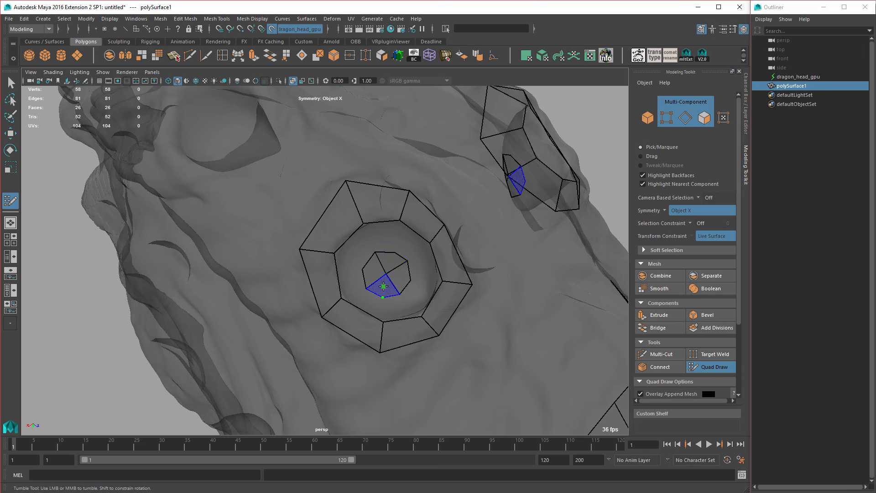
left_click(383, 286, "shift")
Start a ring of wall quads connecting the rear socket's floor cap to its inner rim.
mouse_move(384, 286)
left_mouse_down("alt")
mouse_move(391, 313)
mouse_move(387, 265)
left_mouse_up("alt")
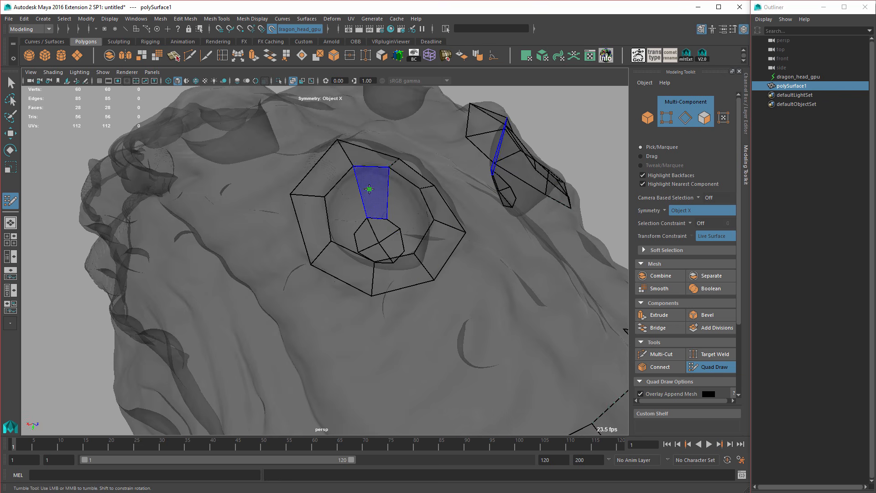
left_click(375, 195, "shift")
left_click_drag(375, 195, 443, 210, "alt")
left_click(450, 214, "shift")
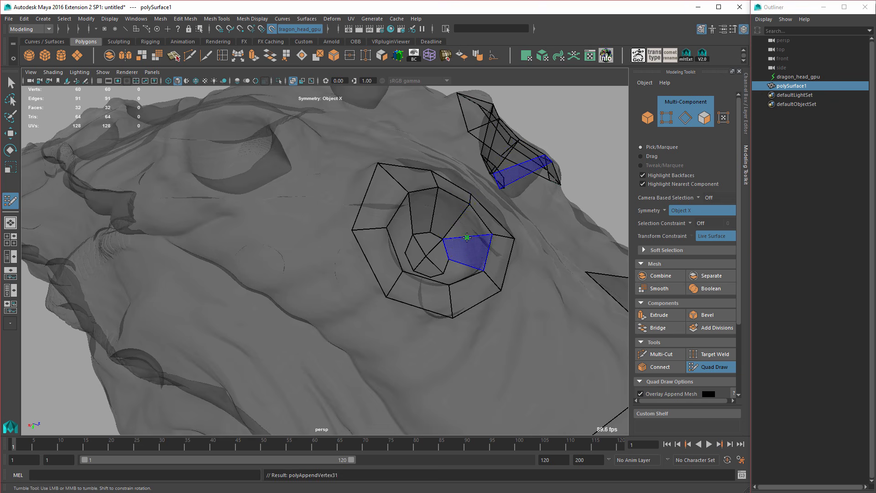
left_click(464, 242, "shift")
left_click_drag(464, 242, 437, 307, "alt")
middle_click_drag(437, 307, 485, 225, "alt")
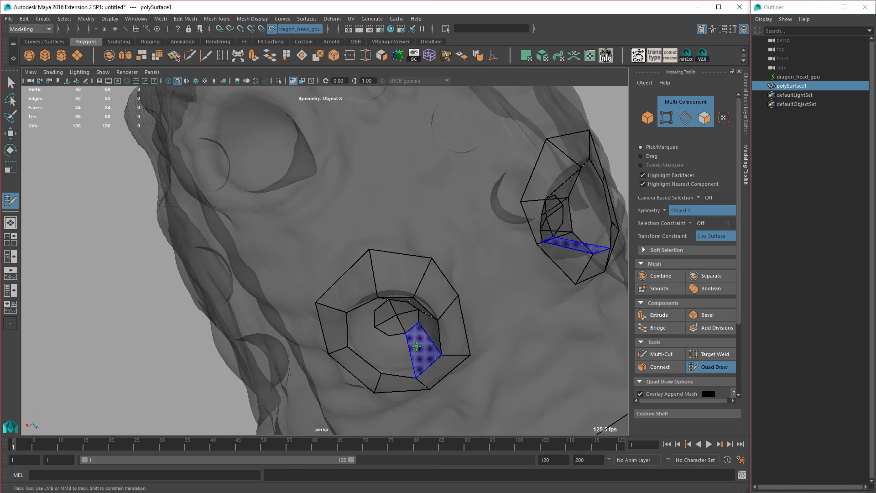
Add the remaining wall quads to close the ring between the rear socket's floor and inner rim.
left_click(417, 347, "shift")
left_click(396, 356, "shift")
left_click(377, 341, "shift")
left_click_drag(376, 342, 370, 305, "alt")
key("ctrl+z")
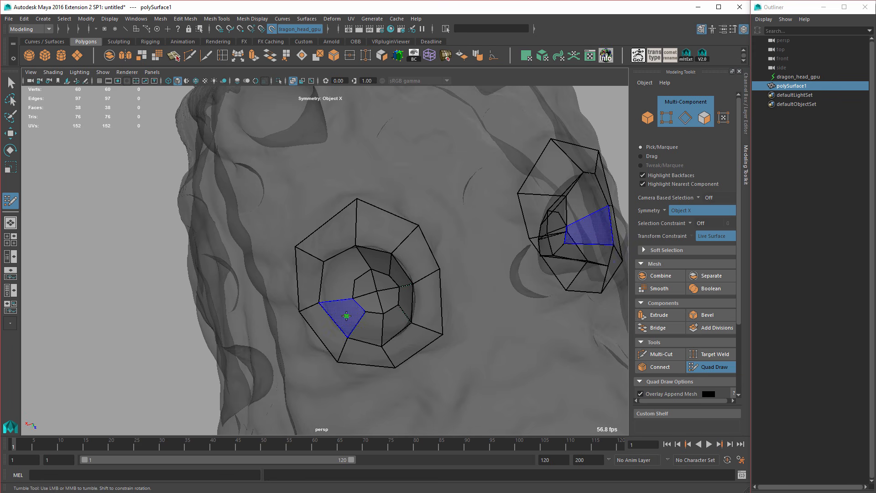
left_click(345, 317, "shift")
left_click(339, 289, "shift")
left_click(350, 260, "shift")
Insert an edge loop around the wall of the rear socket, between its inner rim and floor.
left_click_drag(350, 260, 428, 242, "alt")
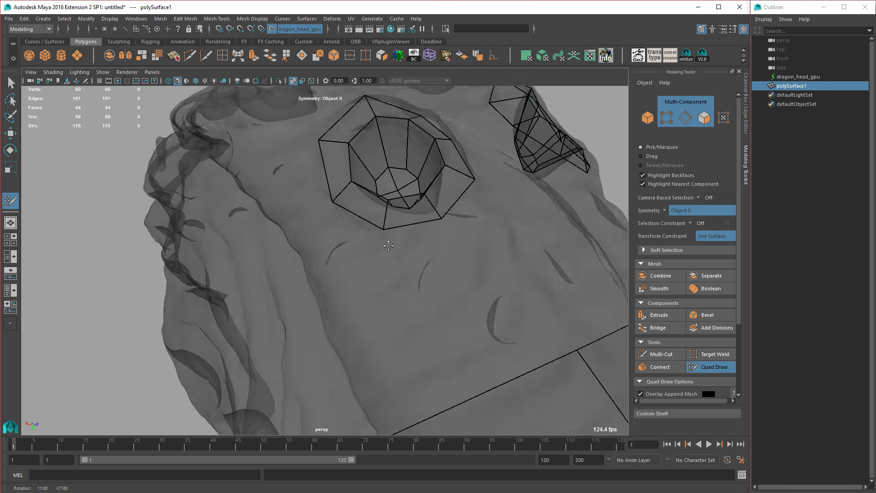
middle_click_drag(429, 242, 393, 348, "alt")
right_click_drag(392, 348, 443, 348, "alt")
middle_click_drag(362, 306, 393, 263, "alt")
left_click_drag(393, 263, 393, 255, "alt")
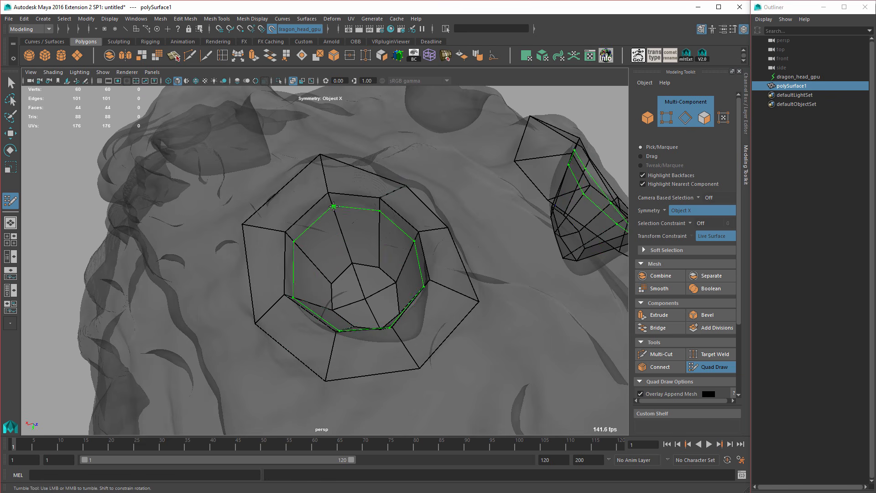
left_click(337, 233, "ctrl")
left_click_drag(386, 258, 334, 115, "alt")
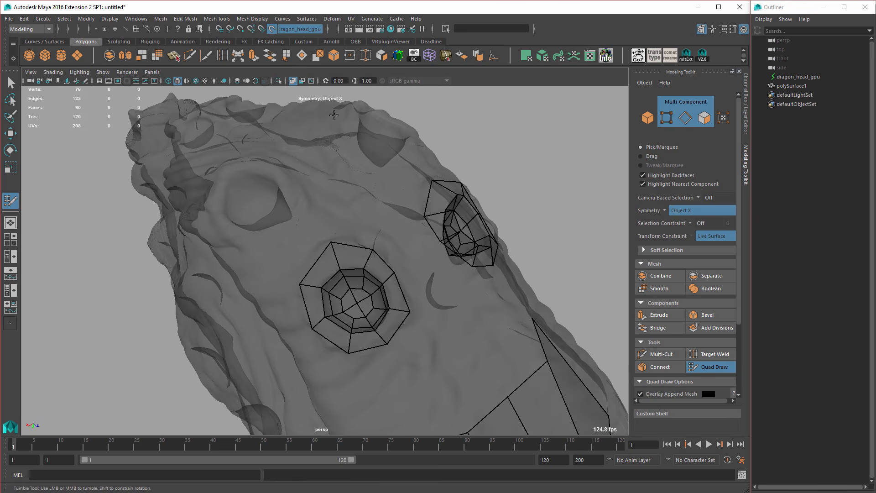
Turn off the X-Ray display and leave Quad Draw for the Move tool.
left_click(294, 81)
left_click_drag(356, 192, 416, 264, "alt")
key("w")
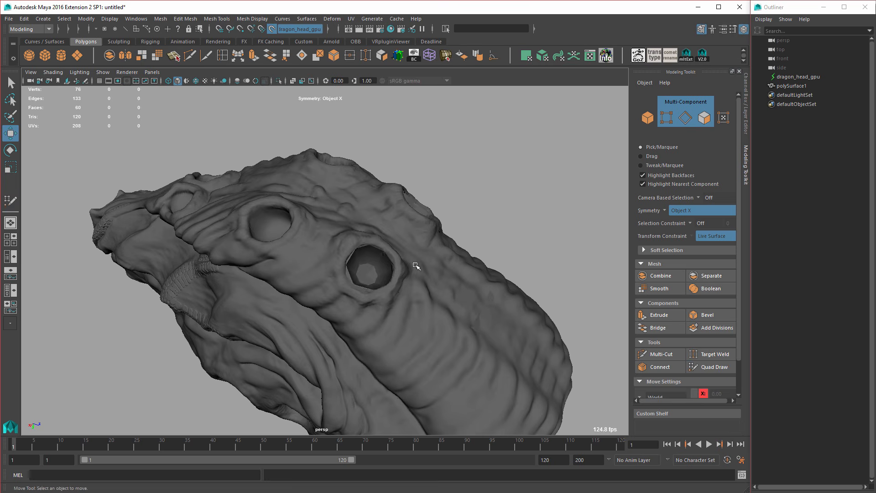
scroll(417, 264, "up", 3)
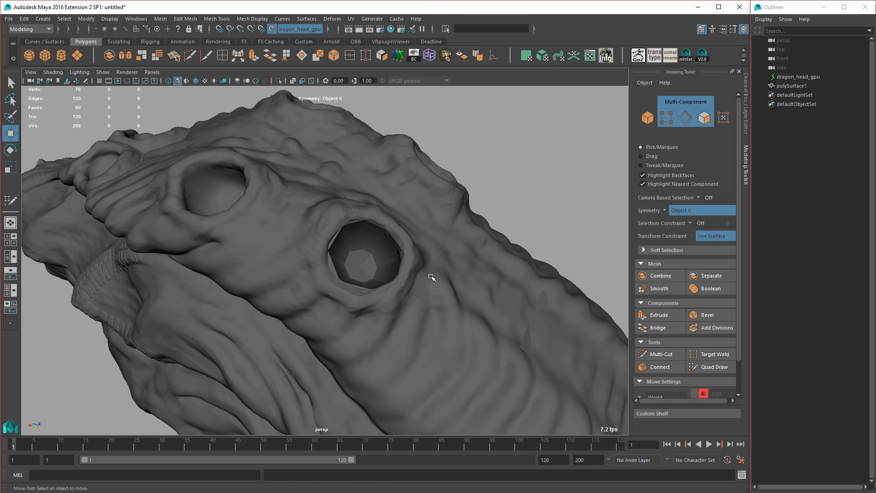
Select dragon_head_gpu and put it on a new display layer.
left_click(785, 77)
key("f")
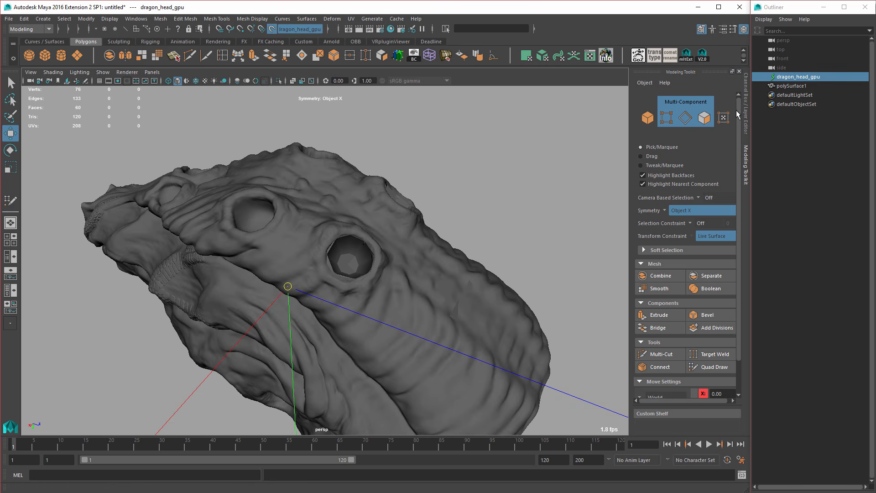
left_click(746, 121)
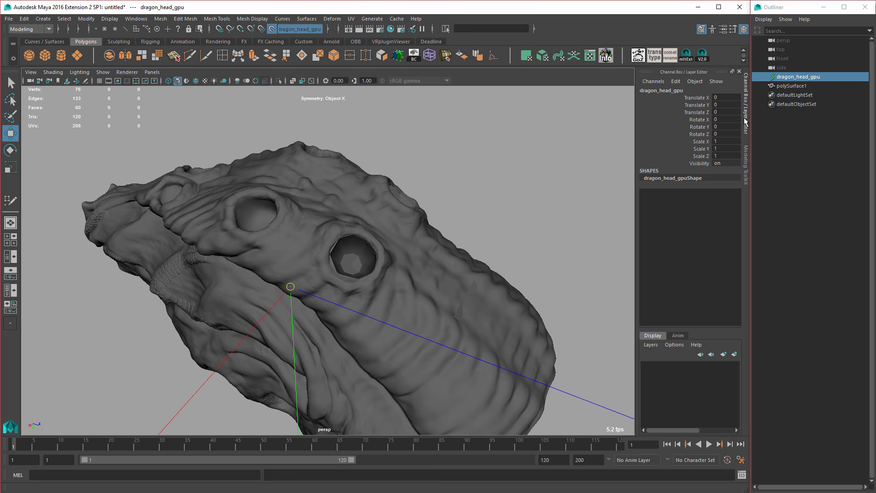
left_click(738, 353)
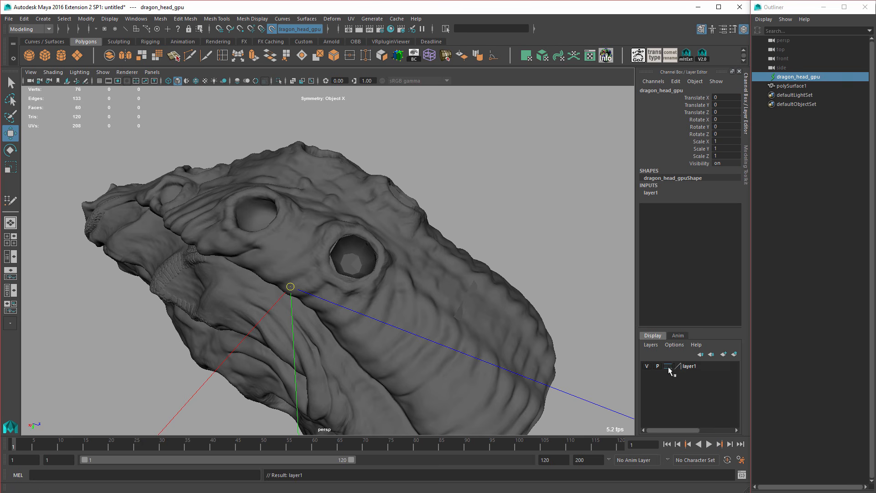
Toggle layer1's visibility off and on to inspect the retopology mesh without the dragon head.
left_click_drag(631, 384, 629, 365, "alt")
left_click(648, 365)
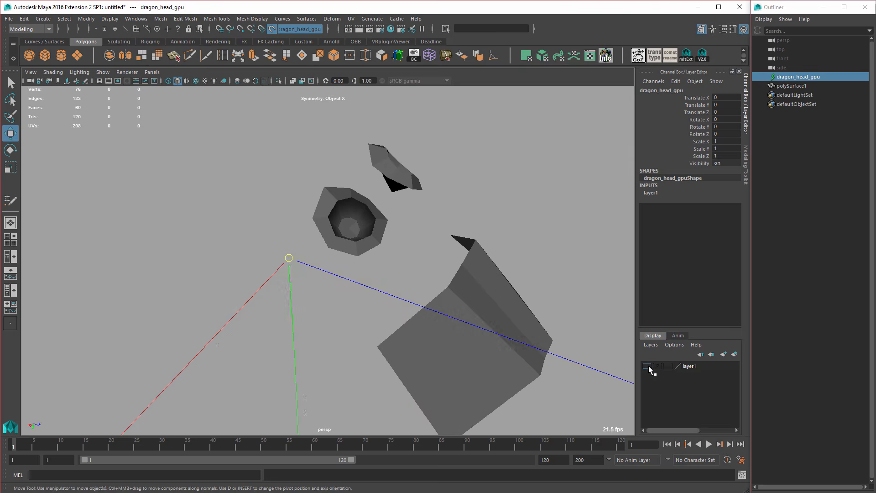
left_click(648, 366)
left_click(648, 366)
left_click_drag(450, 254, 589, 341, "alt")
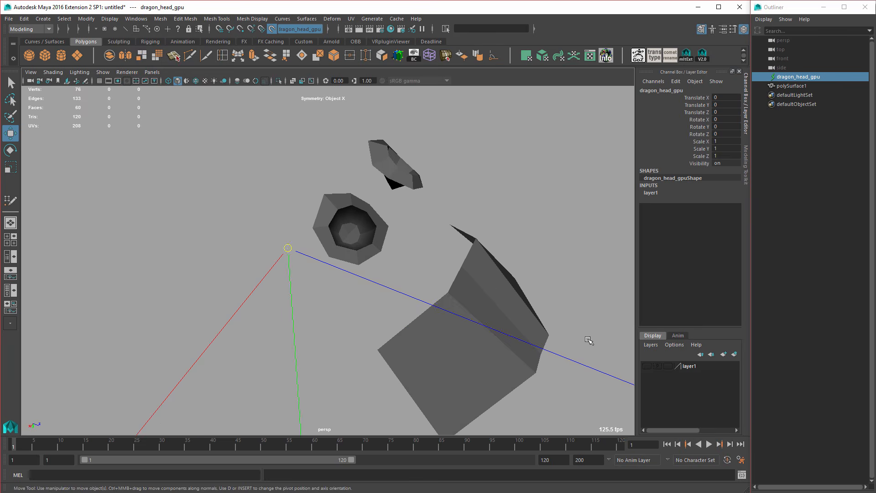
left_click(647, 366)
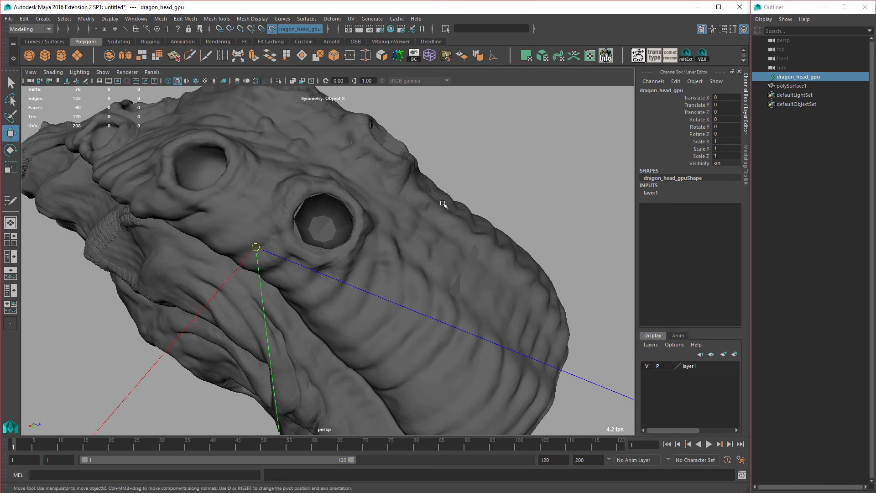
Select polySurface1, delete its construction history and reactivate Quad Draw on it.
left_click(784, 85)
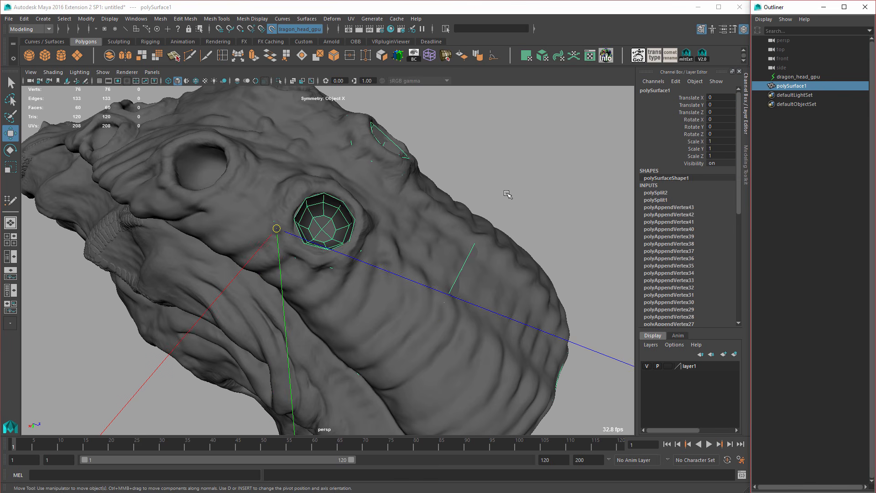
left_click_drag(504, 195, 569, 253, "alt")
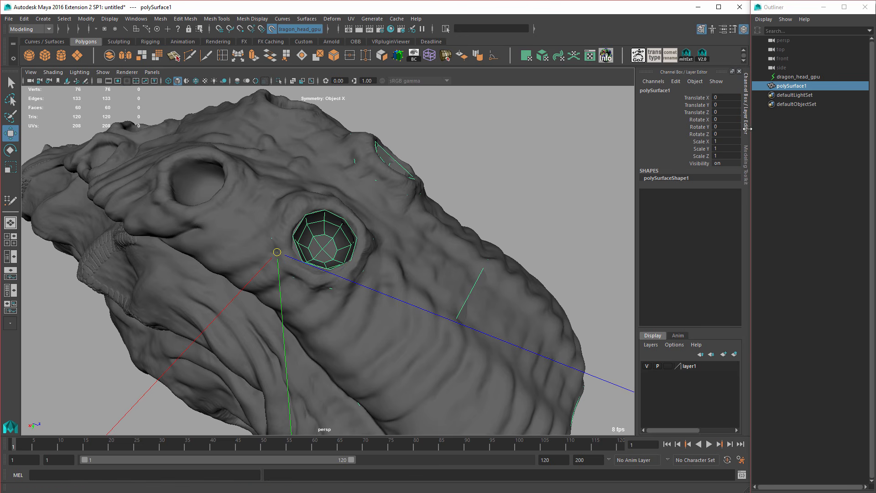
left_click(746, 164)
left_click(711, 367)
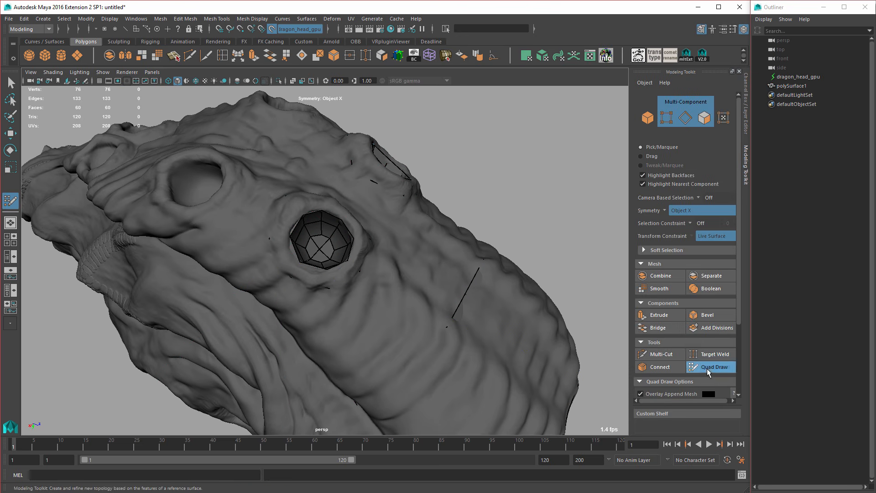
Turn on the X-Ray display and insert one lengthwise and one crosswise edge loop in the quads at the back of the head.
left_click_drag(452, 323, 356, 242, "alt")
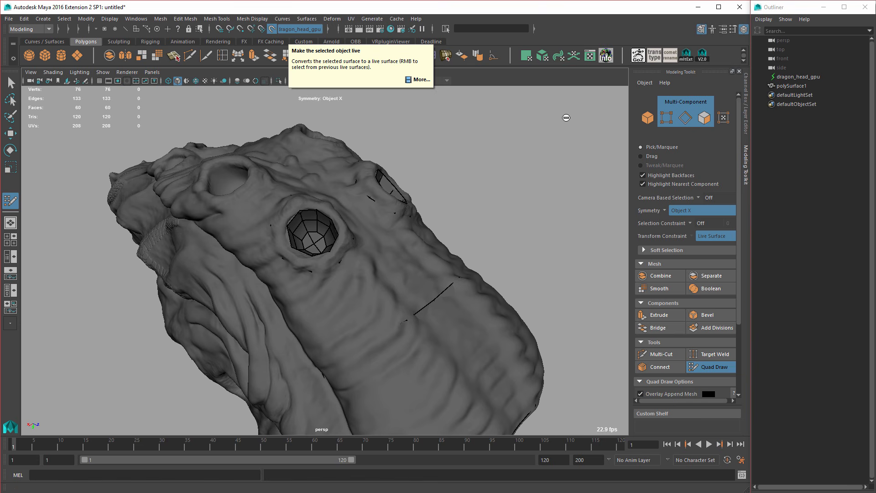
mouse_move(474, 196)
left_mouse_down("alt")
mouse_move(471, 229)
mouse_move(354, 256)
mouse_move(337, 279)
mouse_move(374, 292)
left_mouse_up("alt")
left_click(292, 81)
right_click_drag(374, 292, 347, 303, "alt")
mouse_move(347, 303)
middle_mouse_down("alt")
mouse_move(348, 269)
mouse_move(346, 277)
middle_mouse_up("alt")
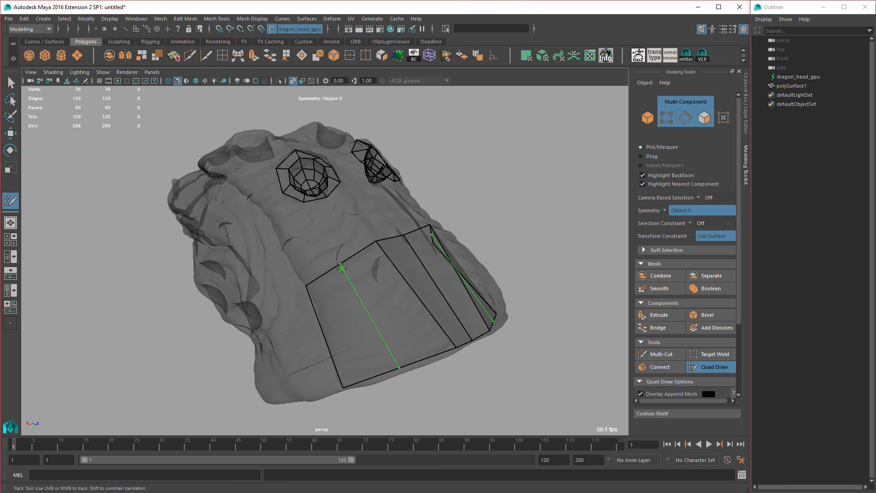
left_click(342, 269, "ctrl")
left_click_drag(342, 268, 360, 296, "alt")
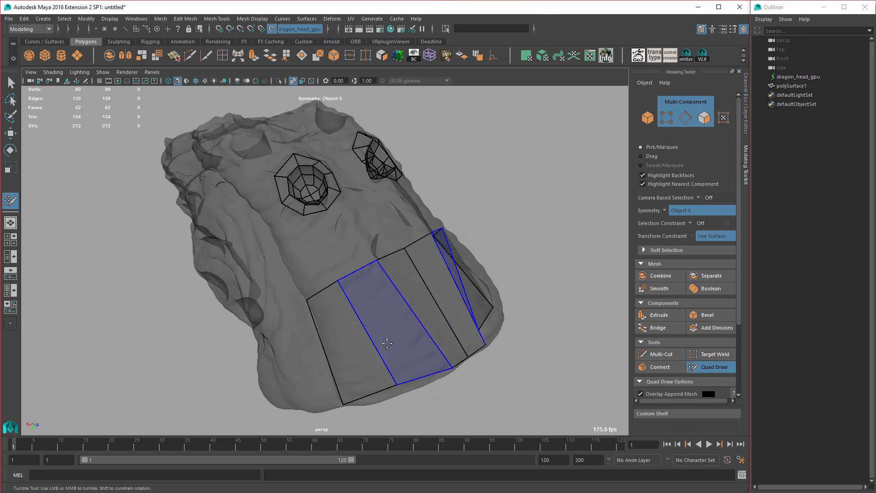
left_click(370, 327, "ctrl")
Place a row of Quad Draw points along the side of the head below the rear socket, undoing misplaced ones.
left_click_drag(369, 327, 280, 241, "alt")
scroll(392, 302, "up", 1)
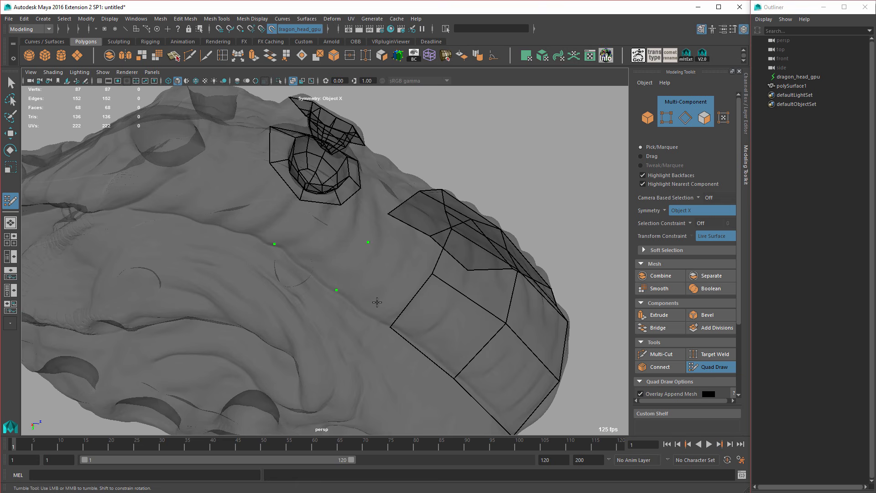
key("ctrl+z")
key("ctrl+z")
left_click(311, 270)
Place four Quad Draw points down the head's centre line and fill two rows of quads between the mirrored rear sockets.
left_click_drag(380, 253, 339, 272, "alt")
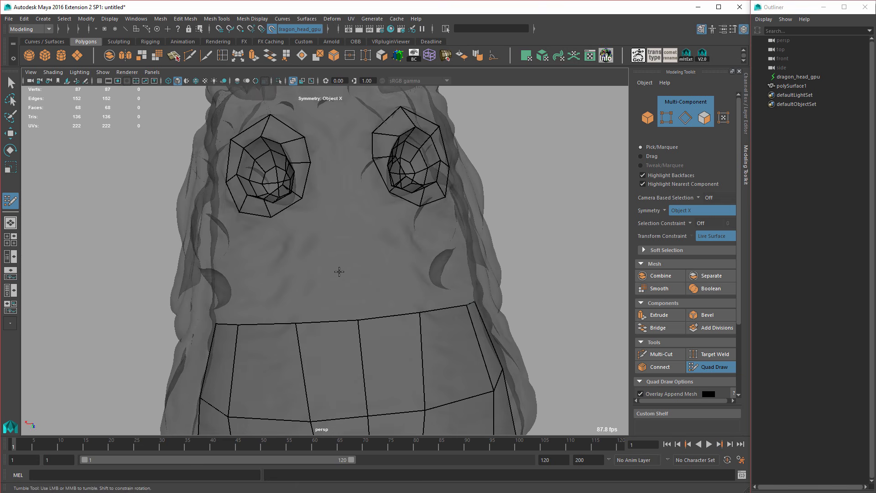
left_click_drag(368, 228, 351, 239, "alt")
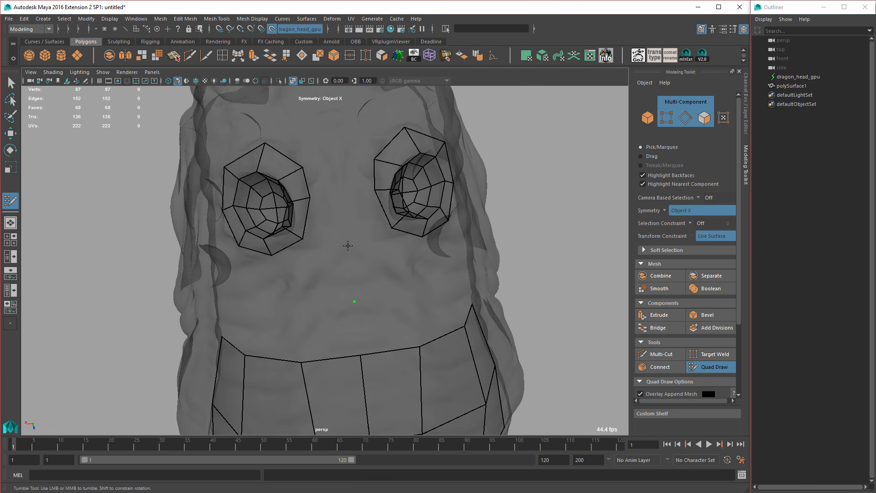
left_click_drag(374, 284, 335, 194, "alt")
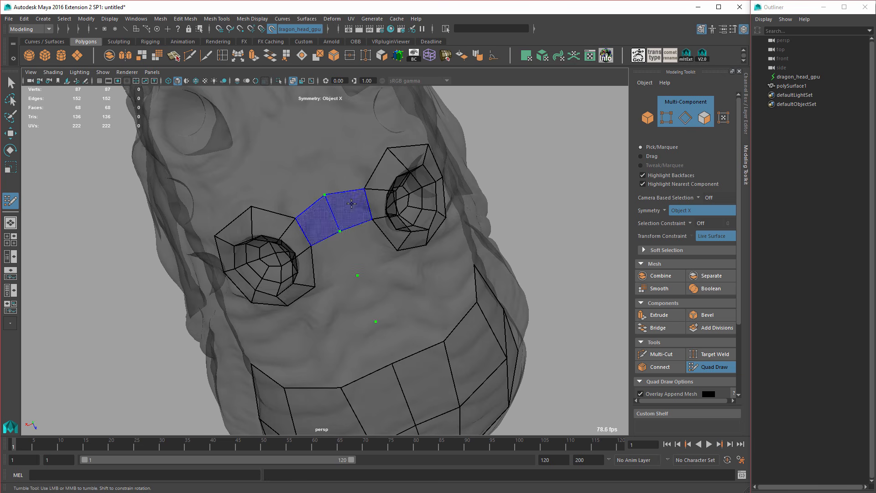
left_click(352, 204, "shift")
mouse_move(352, 204)
left_mouse_down("alt")
mouse_move(370, 248)
mouse_move(358, 207)
mouse_move(394, 240)
mouse_move(365, 273)
mouse_move(387, 245)
left_mouse_up("alt")
left_click(364, 207, "shift")
Fill a strip of quads along the side of the head from the rear socket to the back patch.
left_click(310, 247, "shift")
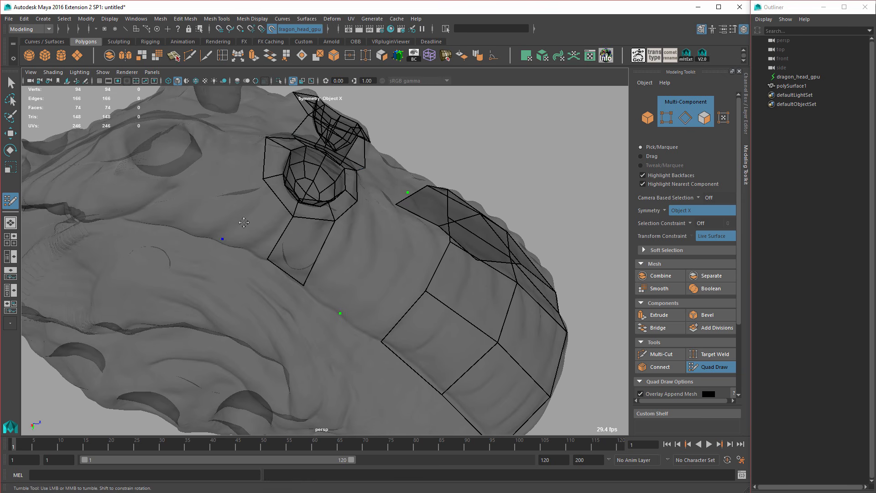
left_click(244, 223, "shift")
left_click_drag(243, 223, 302, 246, "alt")
left_click_drag(325, 252, 323, 281, "alt")
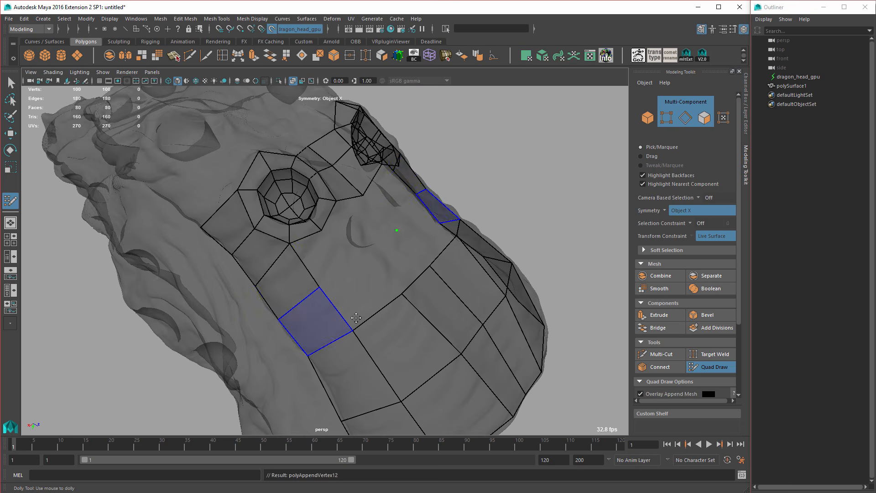
Fill the remaining gap between the rear sockets, the side strips and the back patch with quads.
left_click_drag(356, 318, 333, 324, "alt")
middle_click_drag(332, 324, 349, 291, "alt")
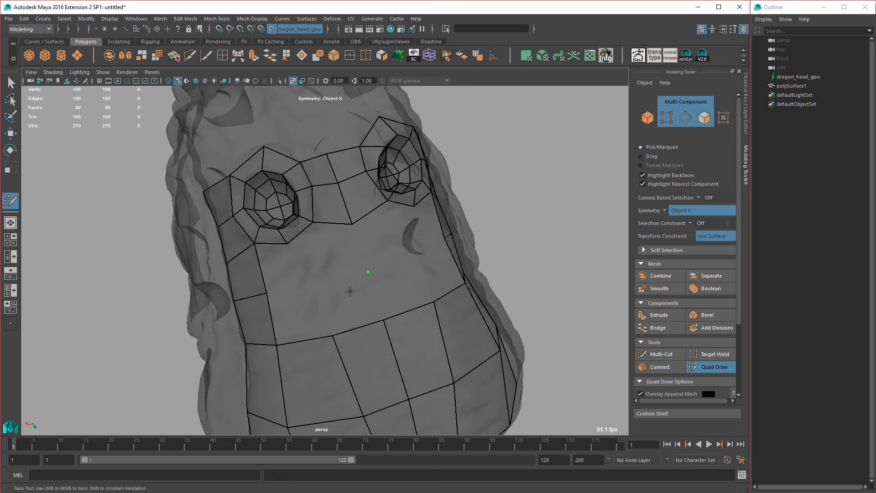
mouse_move(350, 291)
left_mouse_down("alt")
mouse_move(345, 255)
mouse_move(321, 226)
mouse_move(328, 243)
mouse_move(336, 237)
left_mouse_up("alt")
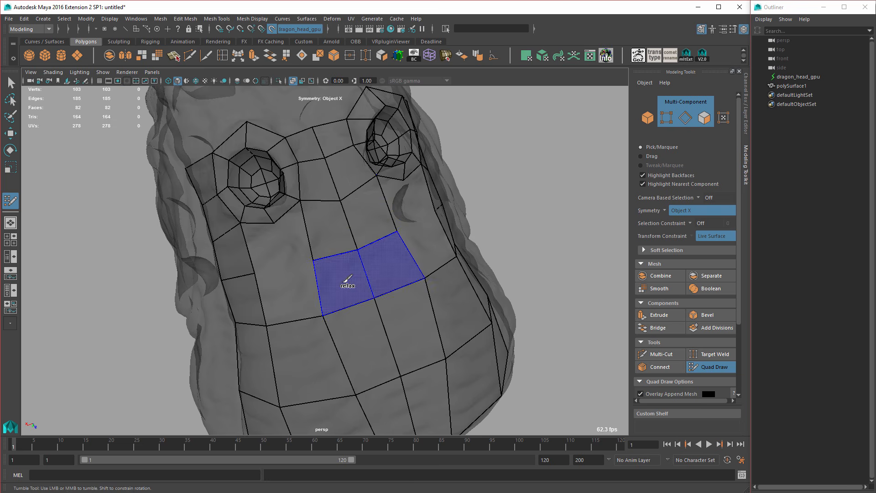
left_click(347, 279, "shift")
middle_click_drag(347, 279, 366, 265, "alt")
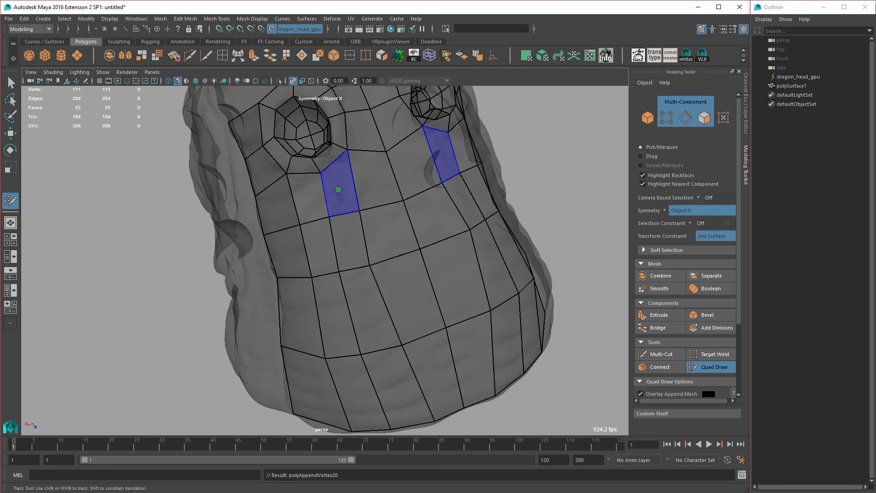
Fill the last open quads between the rear sockets and the back patch.
left_click(314, 197, "shift")
mouse_move(314, 196)
left_mouse_down("alt")
mouse_move(226, 223)
mouse_move(280, 213)
mouse_move(355, 261)
mouse_move(341, 285)
mouse_move(272, 277)
left_mouse_up("alt")
right_click_drag(272, 277, 256, 275, "alt")
left_click_drag(256, 276, 310, 283, "alt")
right_click_drag(310, 282, 364, 292, "alt")
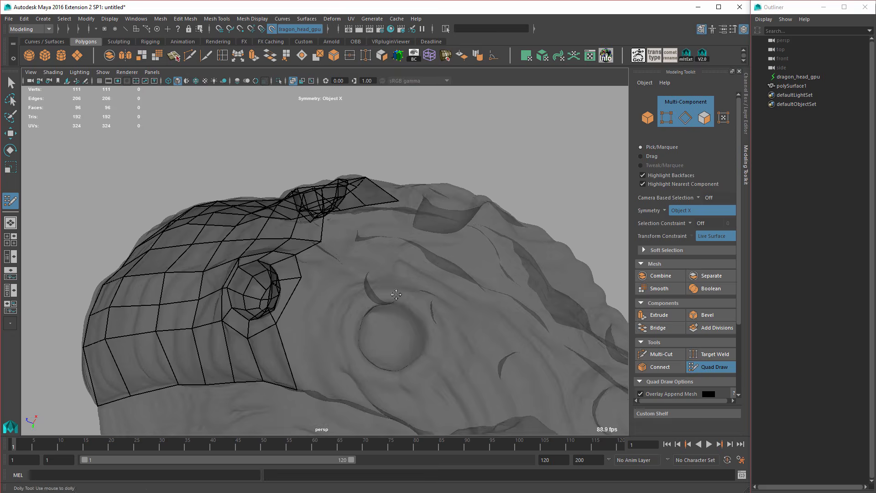
Turn off X-ray display and place a ring of eight Quad Draw points around the rim of the next large socket.
left_click_drag(365, 292, 385, 288, "alt")
right_click_drag(385, 287, 408, 306, "alt")
left_click_drag(408, 306, 413, 308, "alt")
right_click_drag(413, 308, 389, 306, "alt")
left_click_drag(390, 307, 358, 110, "alt")
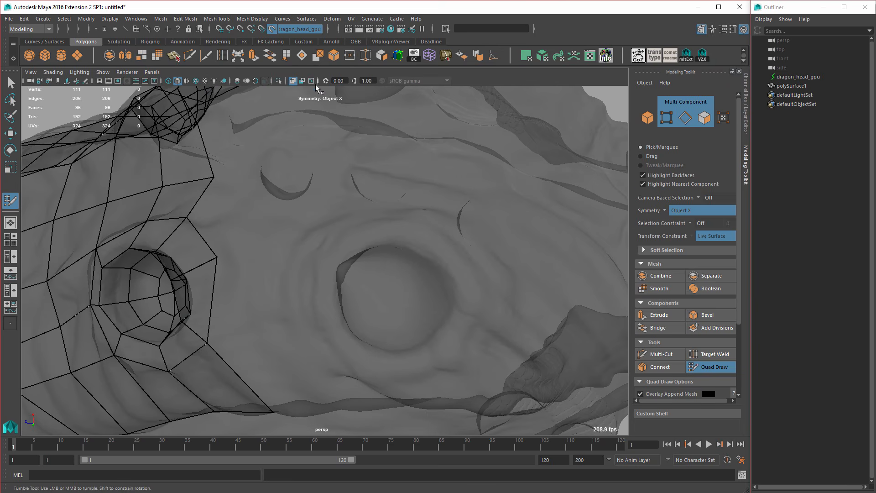
left_click(293, 81)
middle_click_drag(350, 299, 333, 275, "alt")
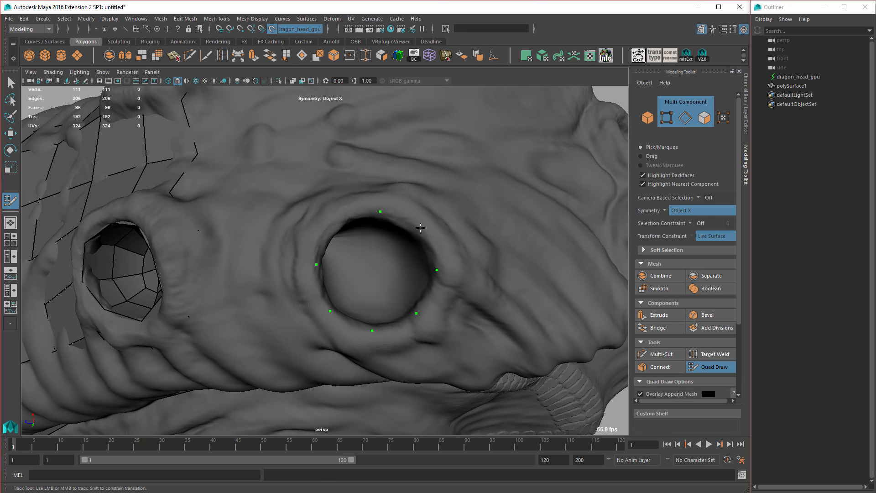
left_click_drag(335, 222, 422, 276, "alt")
right_click_drag(422, 276, 328, 269, "alt")
left_click_drag(328, 269, 347, 228, "alt")
right_click_drag(347, 228, 396, 251, "alt")
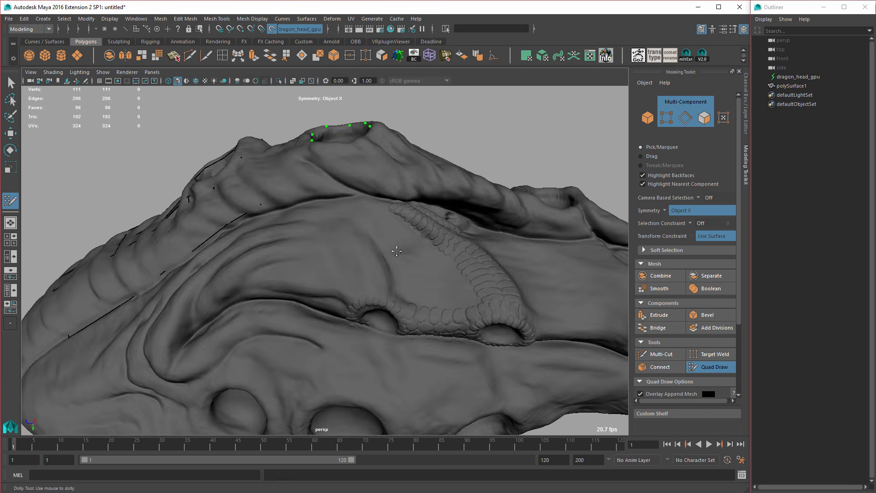
left_click_drag(396, 251, 393, 283, "alt")
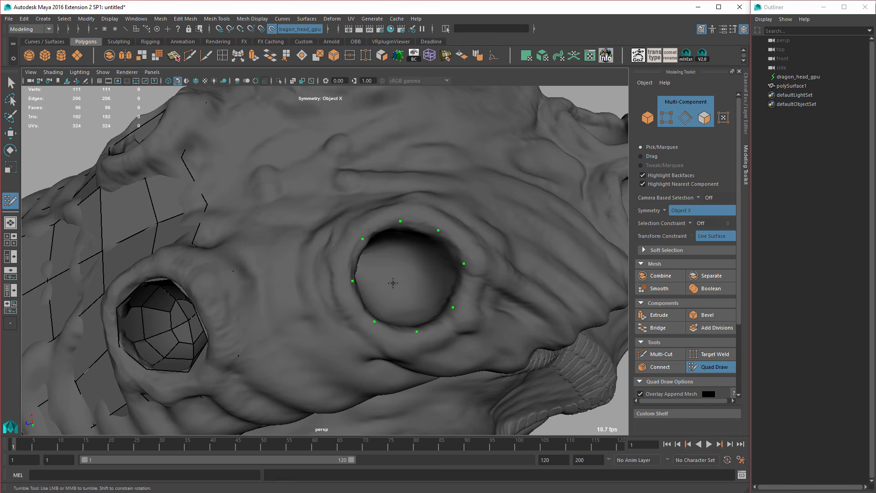
Place an outer ring of Quad Draw points on the raised surface around the large socket.
left_click_drag(323, 289, 355, 284, "alt")
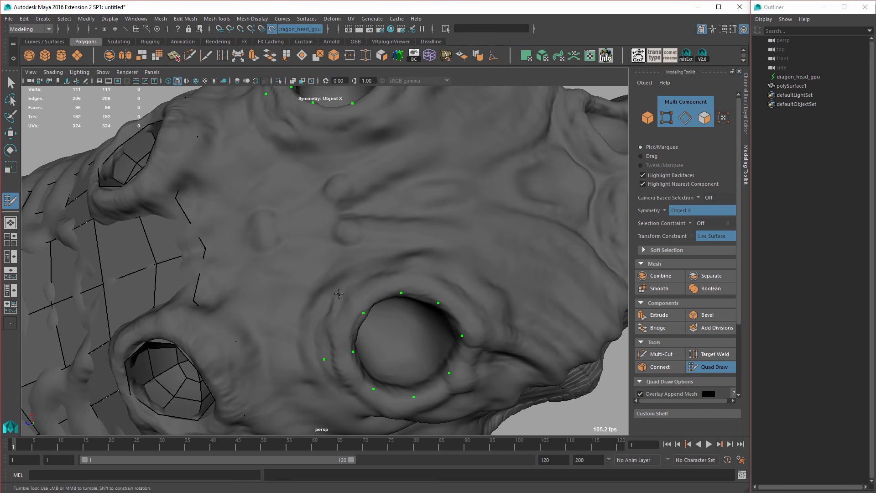
middle_click_drag(395, 267, 399, 277, "alt")
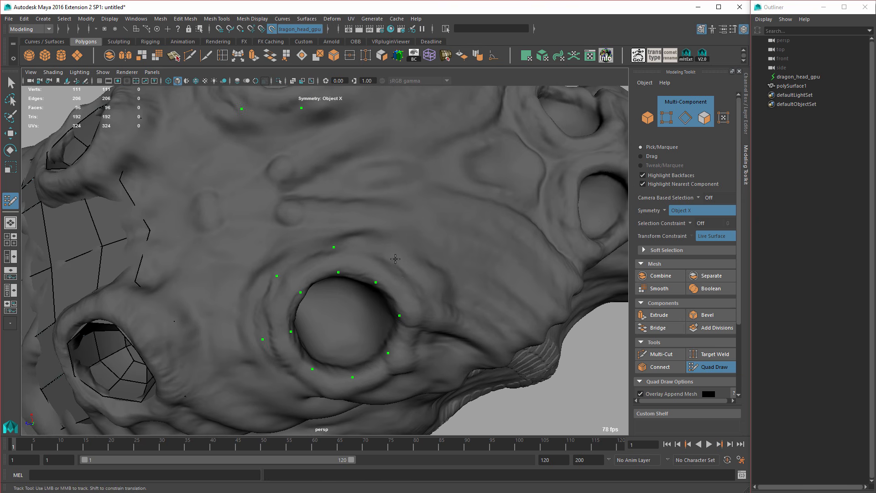
left_click_drag(396, 259, 401, 266, "alt")
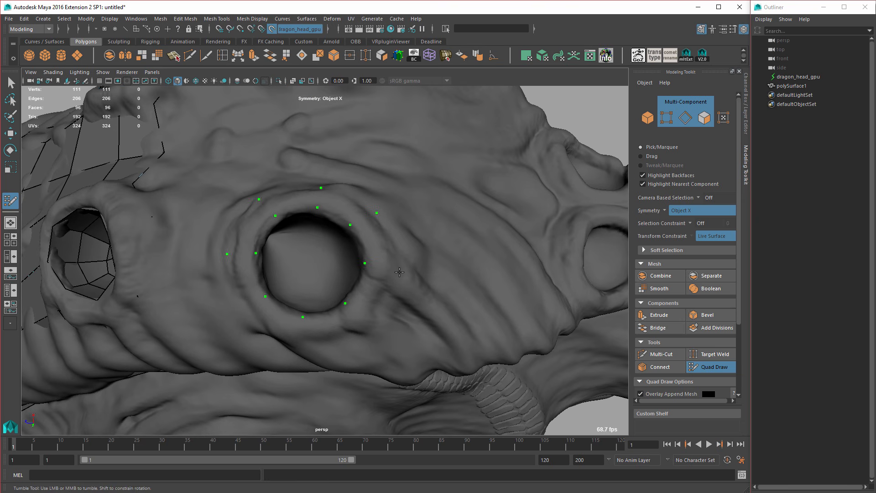
left_click(399, 272)
left_click_drag(400, 302, 391, 263, "alt")
left_click(389, 230)
Complete the outer point ring of the large socket and fill quads between its two rings.
left_click(318, 255)
left_click_drag(319, 255, 322, 274, "alt")
left_click(320, 269, "shift")
left_click_drag(374, 278, 269, 347, "alt")
left_click_drag(292, 333, 329, 264, "alt")
left_click(379, 291, "shift")
left_click(371, 199, "shift")
left_click(266, 289, "shift")
left_click(363, 286, "shift")
With X-ray on, add points and fill quads joining the large socket to the rear patch, and turn X-ray off.
key("alt+x")
left_click(392, 260, "shift")
left_click(342, 260, "shift")
left_click(340, 260, "shift")
left_click(333, 213)
left_click(375, 203)
left_click(406, 206, "shift")
left_click(378, 226)
left_click(354, 201, "shift")
key("alt+x")
Fill the front top socket's cavity with quads and insert an edge loop inside it.
right_click_drag(328, 265, 311, 263, "alt")
left_click_drag(312, 263, 341, 275, "alt")
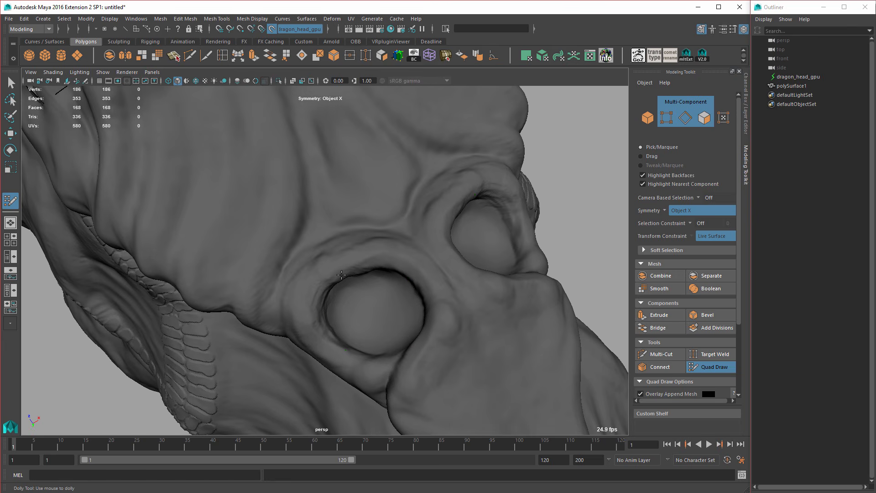
left_click(385, 342, "shift")
left_click(348, 329, "shift")
left_click_drag(348, 315, 344, 280, "alt")
left_click(344, 280, "ctrl")
mouse_move(383, 242)
left_mouse_down("alt")
mouse_move(422, 289)
mouse_move(429, 228)
left_mouse_up("alt")
Place an outer ring of points around the front top socket and fill the rim with quads.
left_click(316, 280)
left_click(357, 320)
left_click(404, 327)
left_click_drag(404, 327, 454, 266, "alt")
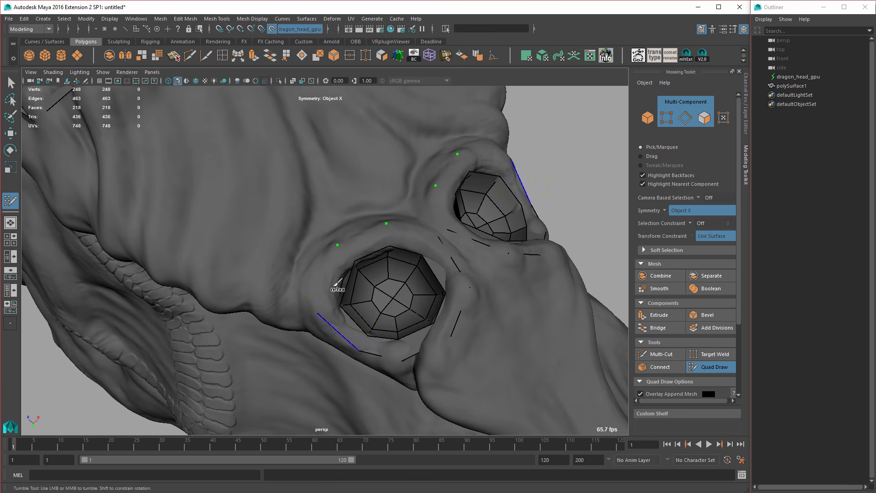
left_click(338, 285, "shift")
left_click_drag(337, 285, 412, 350, "alt")
mouse_move(399, 318)
left_mouse_down("alt")
mouse_move(381, 341)
mouse_move(385, 316)
mouse_move(406, 324)
left_mouse_up("alt")
left_click(382, 341, "shift")
left_click(385, 317, "shift")
Fill mirrored quads across the centre line at the tip of the snout.
left_click_drag(480, 343, 391, 412, "alt")
left_click_drag(442, 315, 371, 316, "alt")
left_click(380, 281, "shift")
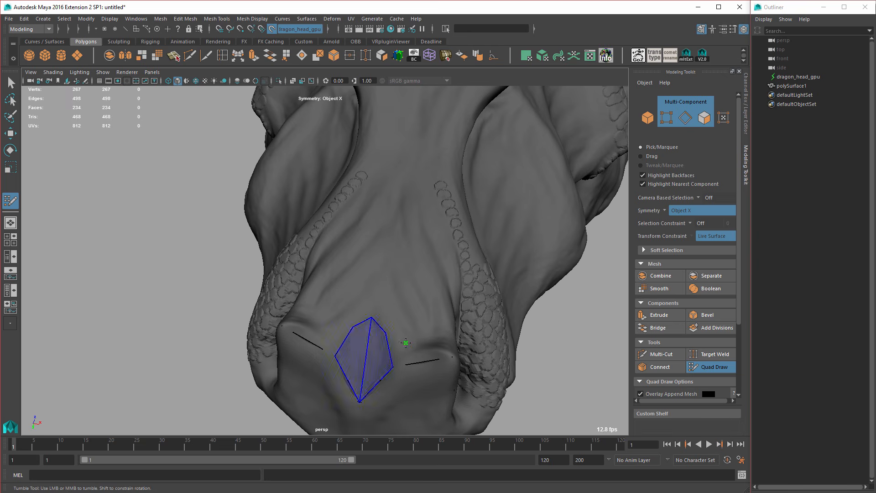
Place Quad Draw points around and between the row of three sockets on the lower side of the head.
left_click_drag(406, 343, 362, 352, "alt")
scroll(300, 350, "down", 4)
left_click_drag(301, 351, 464, 263, "alt")
scroll(463, 263, "up", 5)
middle_click_drag(463, 264, 395, 277, "alt")
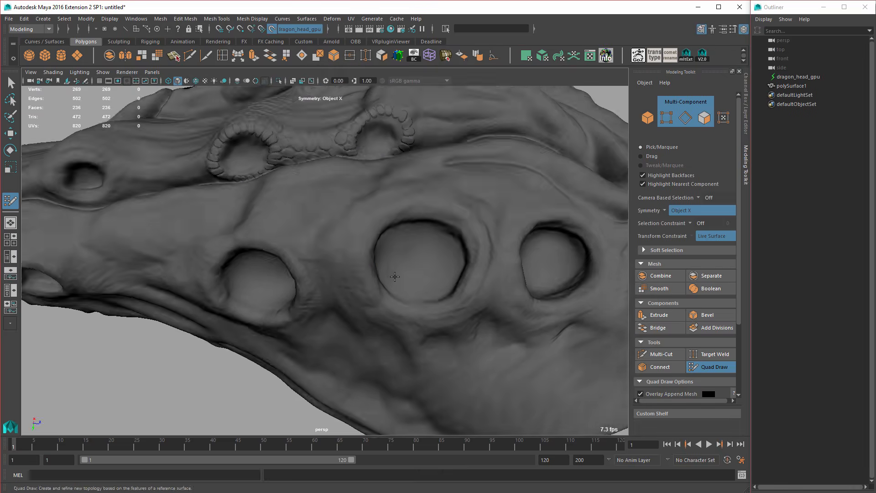
mouse_move(394, 277)
left_mouse_down("alt")
mouse_move(430, 252)
mouse_move(474, 260)
left_mouse_up("alt")
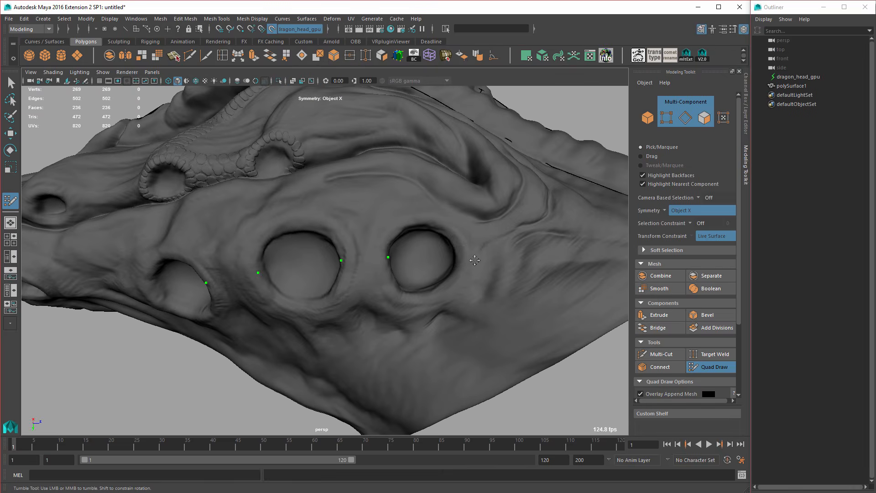
left_click_drag(356, 259, 494, 236, "alt")
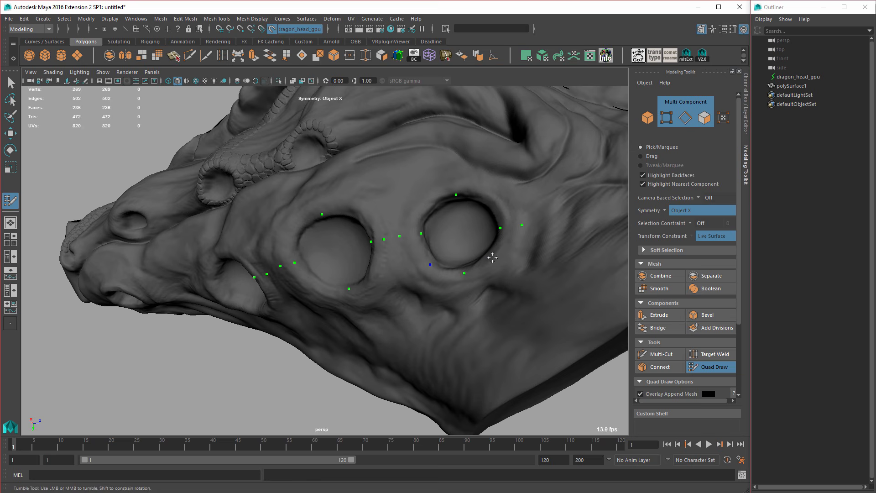
Build quads over and between the three lower sockets and cap the separate front jaw socket.
mouse_move(411, 221)
left_mouse_down("alt")
mouse_move(272, 224)
mouse_move(291, 202)
mouse_move(304, 205)
mouse_move(353, 292)
left_mouse_up("alt")
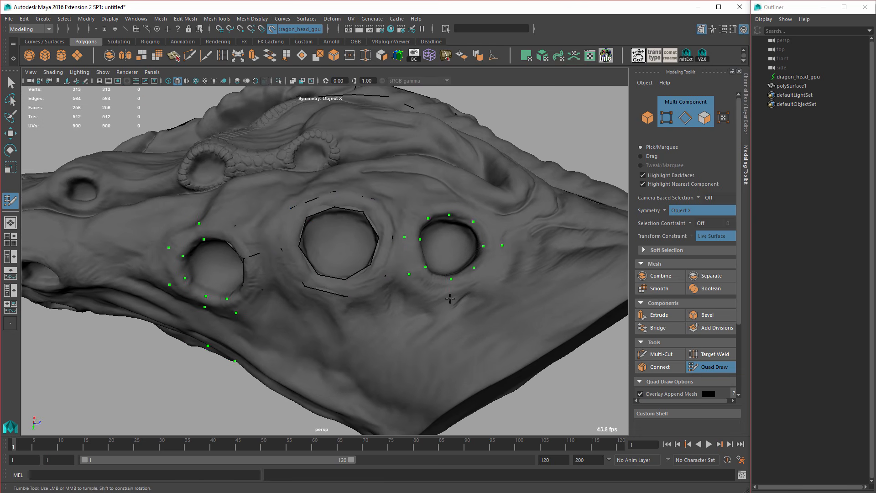
mouse_move(496, 235)
left_mouse_down("alt")
mouse_move(441, 211)
mouse_move(336, 141)
left_mouse_up("alt")
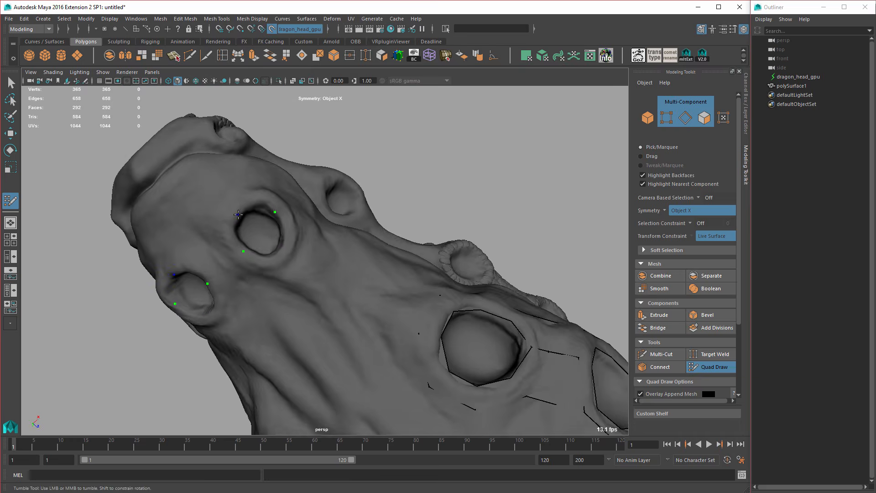
right_click_drag(238, 214, 191, 247, "alt")
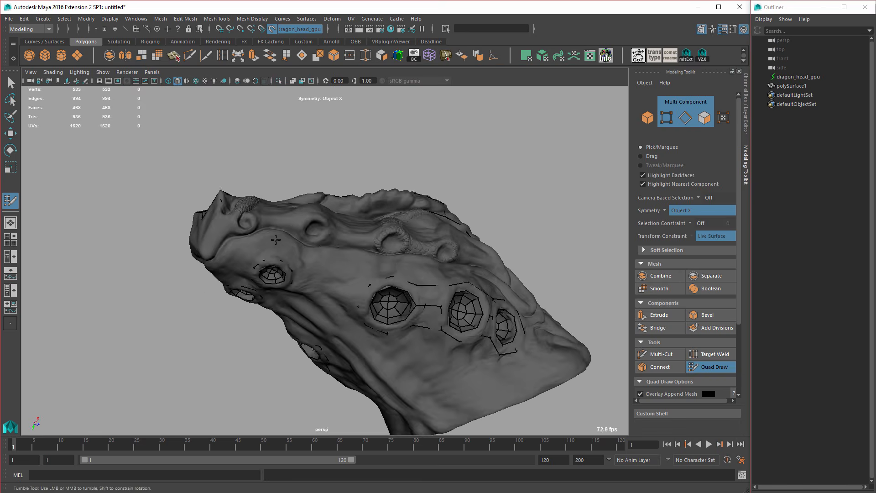
Fill a long quad linking the front top socket to the mesh behind it and toggle X-ray display.
right_click_drag(276, 240, 319, 242, "alt")
mouse_move(319, 242)
left_mouse_down("alt")
mouse_move(269, 260)
mouse_move(454, 338)
left_mouse_up("alt")
right_click_drag(453, 338, 353, 286, "alt")
left_click(354, 286, "shift")
left_click_drag(353, 287, 432, 256, "alt")
key("alt+x")
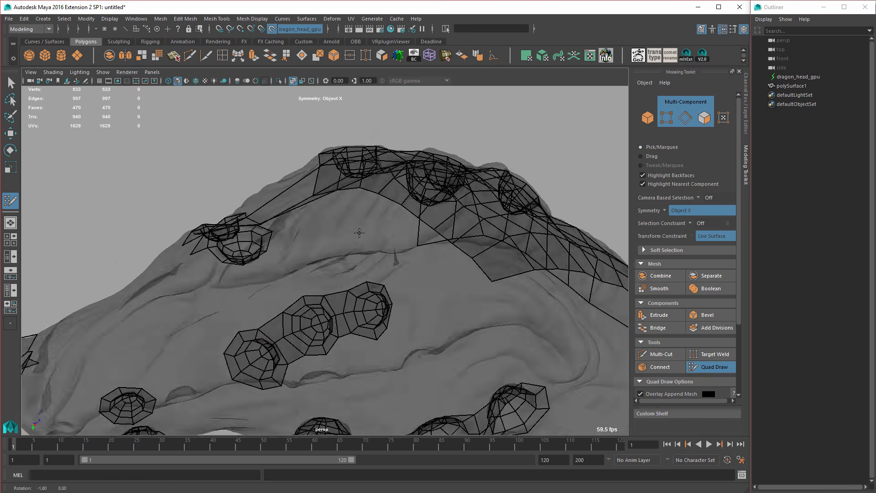
Place Quad Draw points along the upper and lower edges of the eye opening beneath the brow ridge.
right_click_drag(388, 278, 432, 278, "alt")
right_click_drag(228, 278, 280, 277, "alt")
middle_click_drag(280, 277, 204, 287, "alt")
left_click_drag(205, 286, 416, 228, "alt")
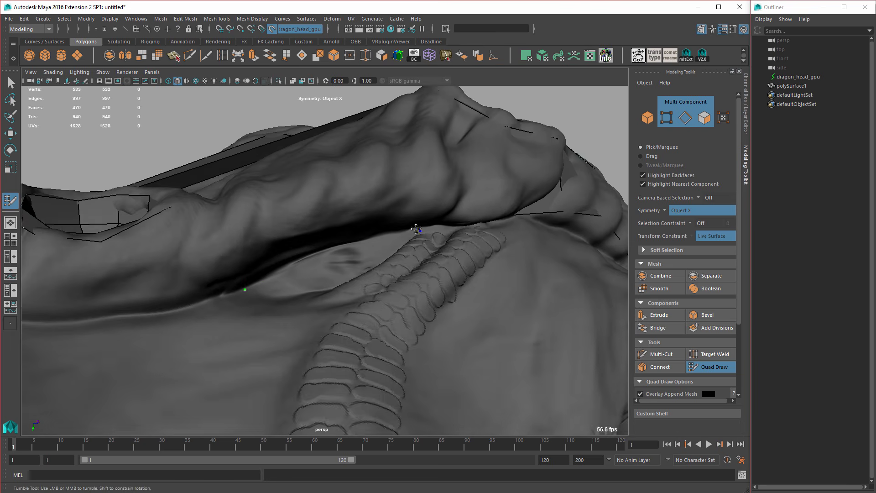
left_click(266, 281)
left_click(337, 248)
left_click_drag(337, 247, 276, 276, "alt")
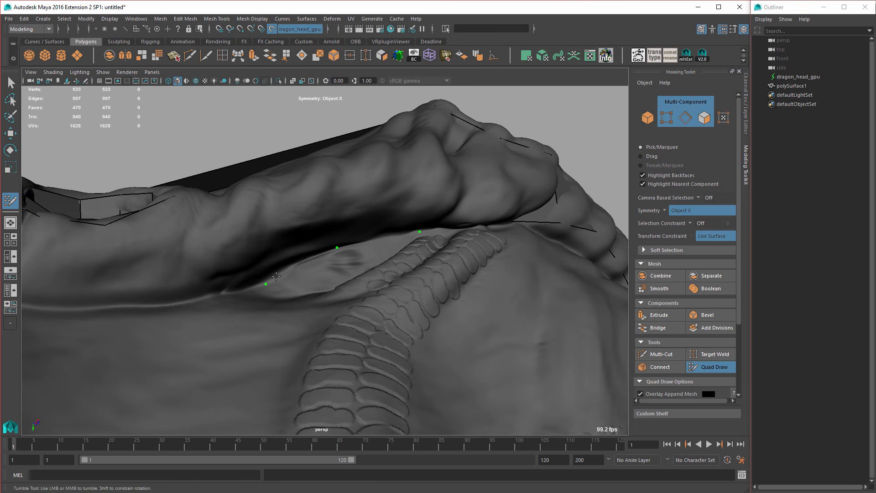
mouse_move(402, 233)
left_mouse_down("alt")
mouse_move(365, 256)
mouse_move(410, 246)
left_mouse_up("alt")
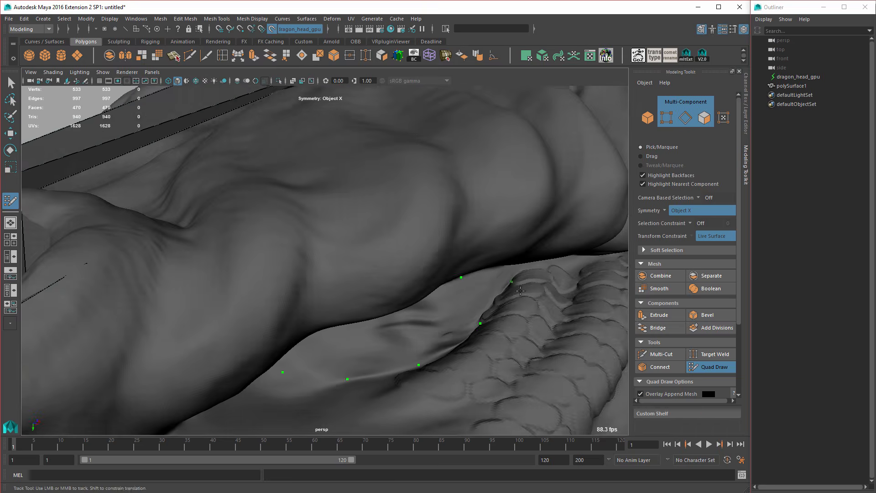
right_click_drag(410, 246, 460, 249, "alt")
middle_click_drag(251, 298, 270, 300, "alt")
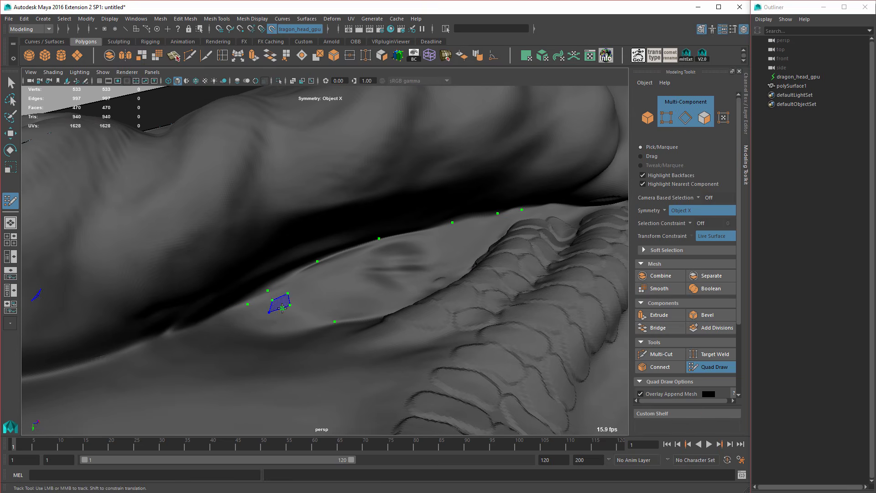
Add an inner row of points and fill quads along the eye's corners and upper and lower edges.
left_click_drag(282, 305, 402, 189, "alt")
left_click(478, 262, "shift")
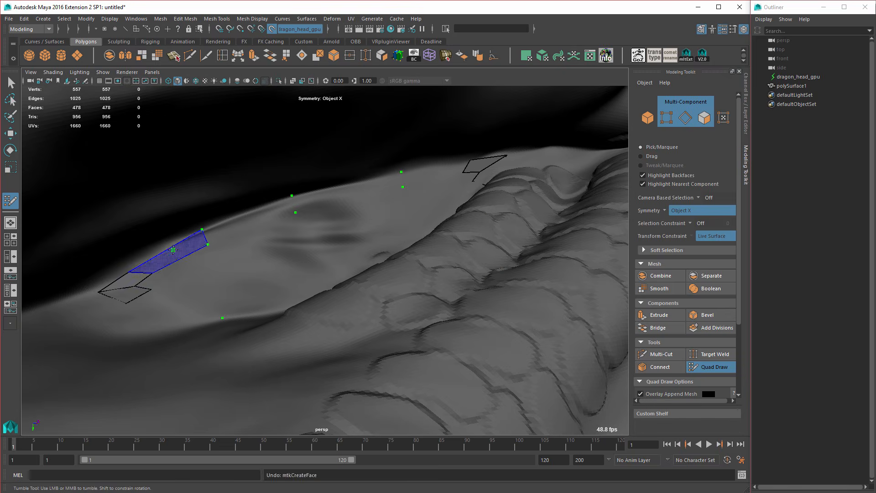
left_click_drag(455, 255, 328, 388, "alt")
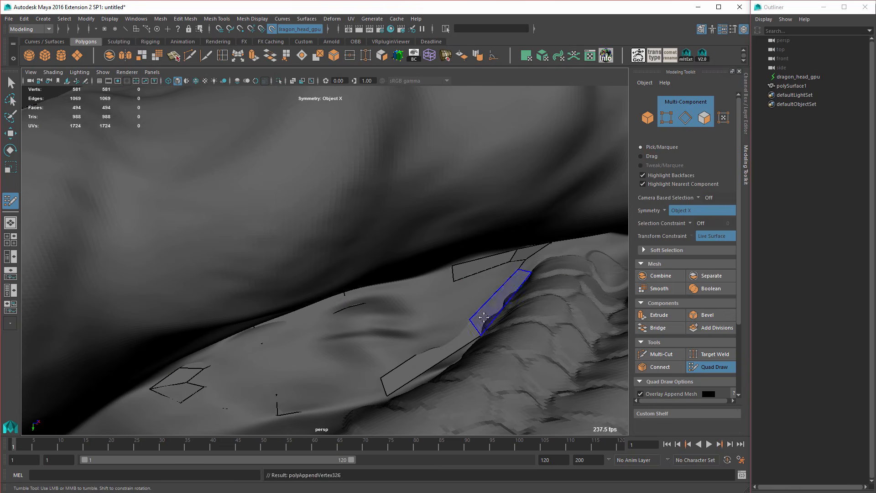
right_click_drag(483, 316, 469, 277, "alt")
left_click(467, 233, "shift")
middle_click_drag(510, 246, 332, 330, "alt")
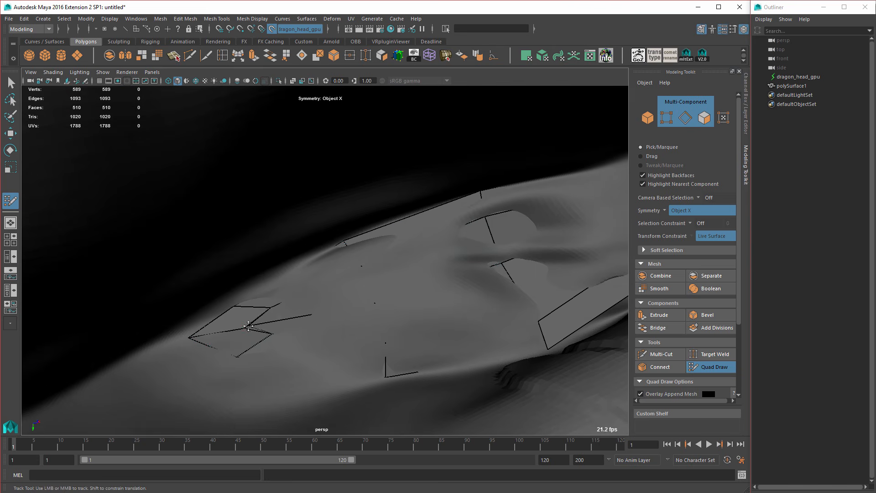
Add a row of quads outside the eye around its front corner and lower edge.
left_click_drag(248, 325, 422, 226, "alt")
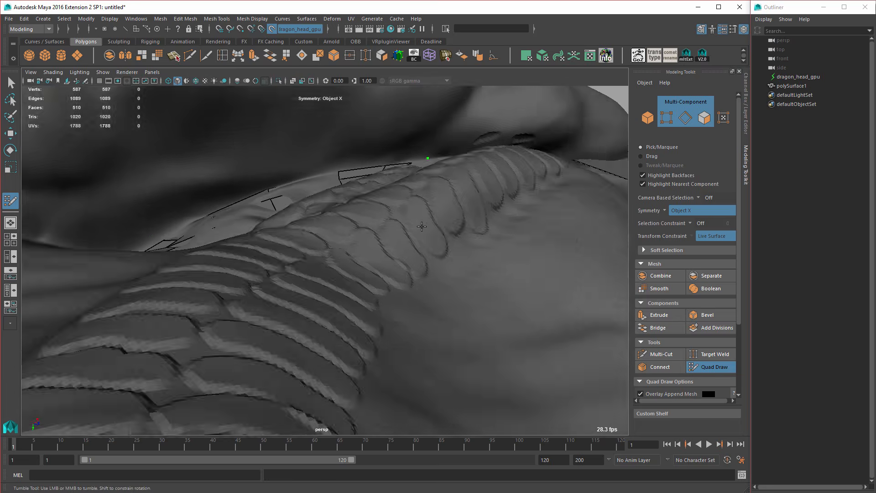
middle_click_drag(421, 226, 341, 230, "alt")
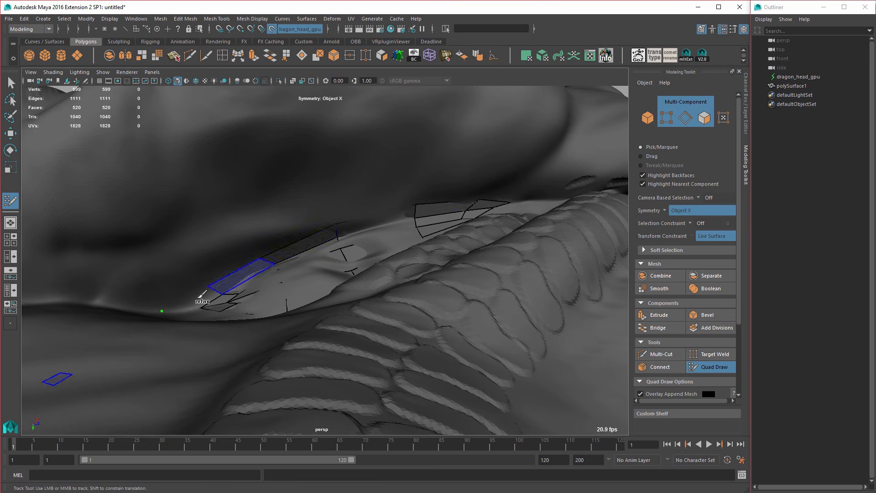
middle_click_drag(202, 295, 223, 357, "alt")
left_click_drag(223, 358, 450, 313, "alt")
right_click_drag(450, 313, 541, 161, "alt")
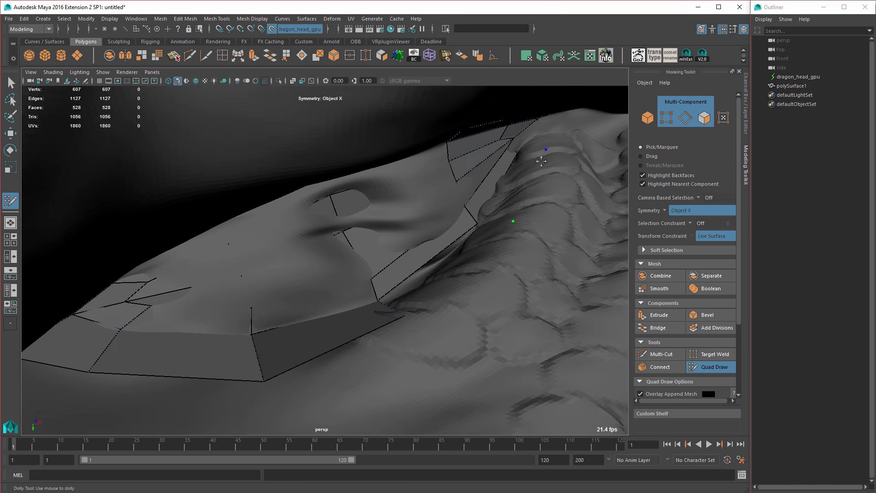
Fill the quads around the rear corner of the eye beside the scale ridge.
middle_click_drag(541, 161, 502, 256, "alt")
left_click_drag(502, 256, 525, 279, "alt")
left_click(524, 279, "shift")
right_click_drag(525, 279, 564, 274, "alt")
left_click_drag(411, 228, 368, 183, "alt")
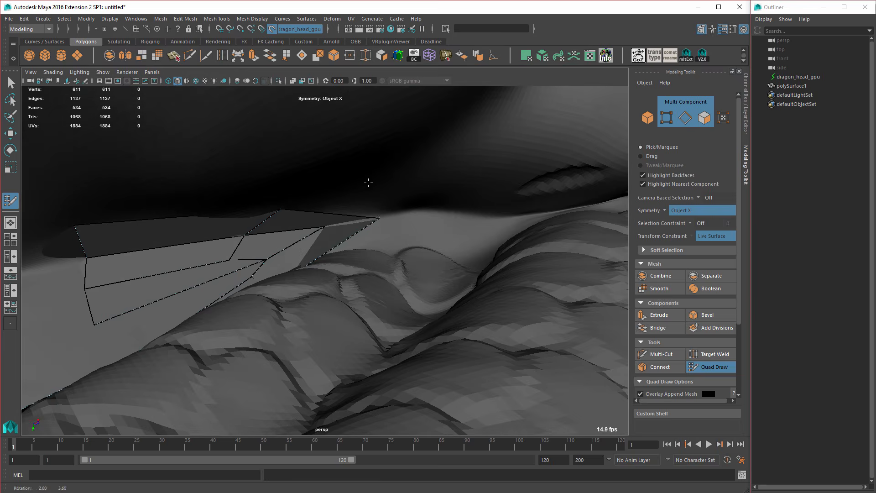
Switch layer1 visibility off and back on to check the mesh around the eye.
right_click_drag(368, 183, 292, 205, "alt")
left_click_drag(292, 205, 347, 237, "alt")
left_click(745, 103)
left_click(647, 365)
left_click_drag(411, 274, 374, 247, "alt")
left_click(646, 366)
right_click_drag(410, 297, 455, 317, "alt")
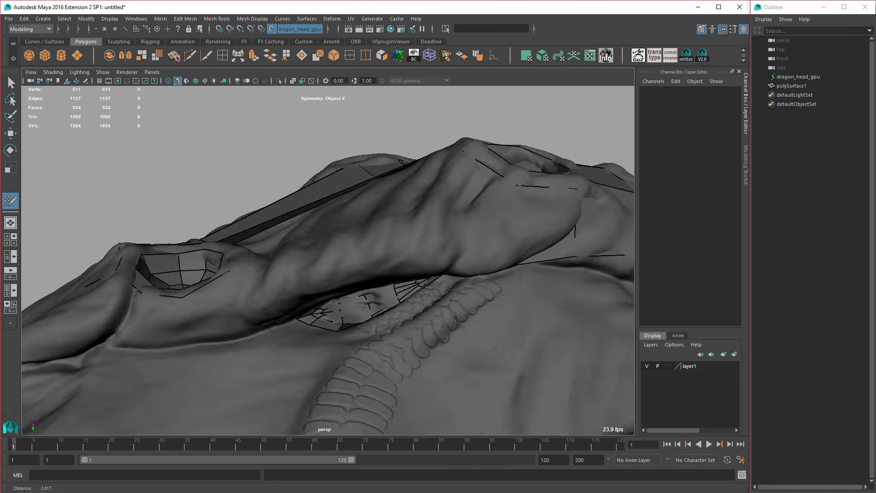
Extend a second outer row of quads around the eye's front corner, lower edge and rear corner.
left_click_drag(456, 317, 356, 297, "alt")
right_click_drag(192, 283, 256, 295, "alt")
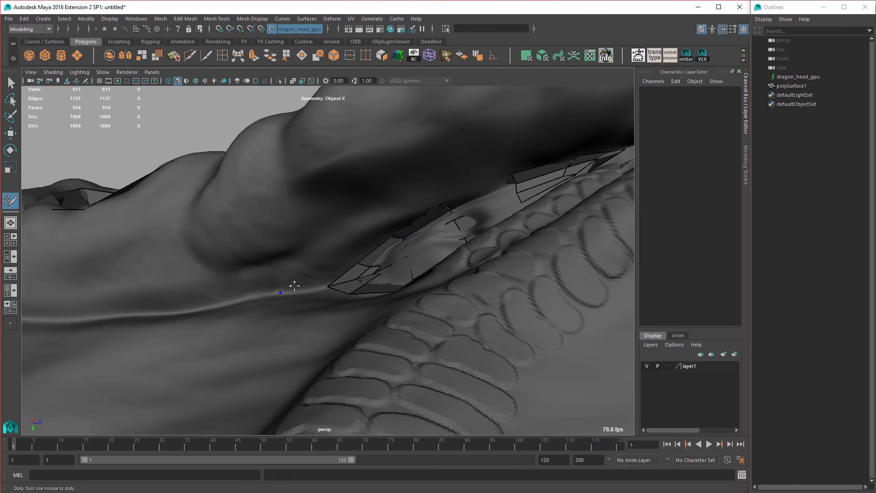
left_click_drag(294, 285, 448, 274, "alt")
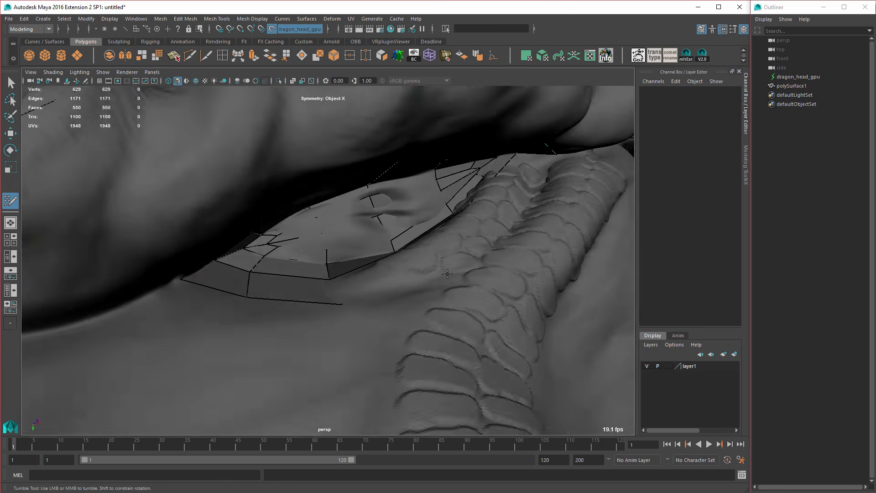
middle_click_drag(447, 274, 350, 342, "alt")
left_click(506, 211, "shift")
left_click_drag(506, 211, 479, 250, "alt")
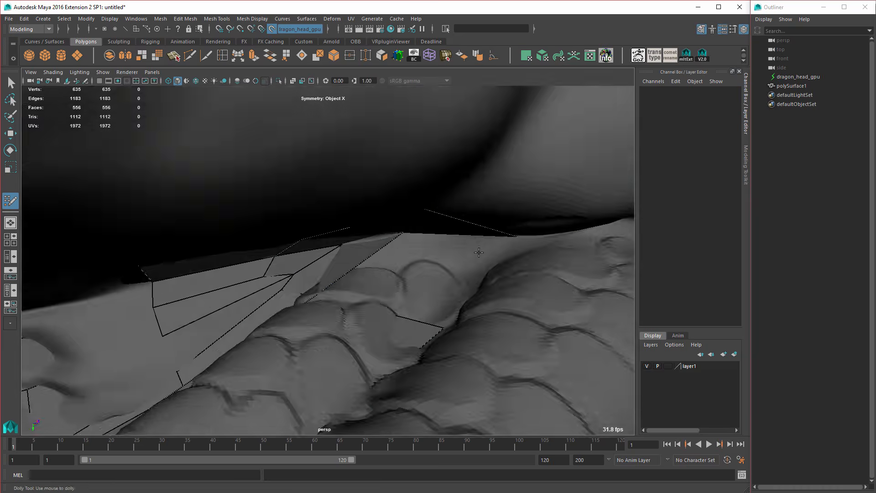
right_click_drag(479, 250, 424, 322, "alt")
Add points and fill the remaining quads around the eye, then check the mesh in X-ray display.
left_click_drag(367, 336, 292, 237, "alt")
left_click(273, 313, "shift")
left_click(283, 297, "shift")
left_click(355, 221)
left_click(347, 276)
left_click(326, 256, "shift")
left_click(293, 80)
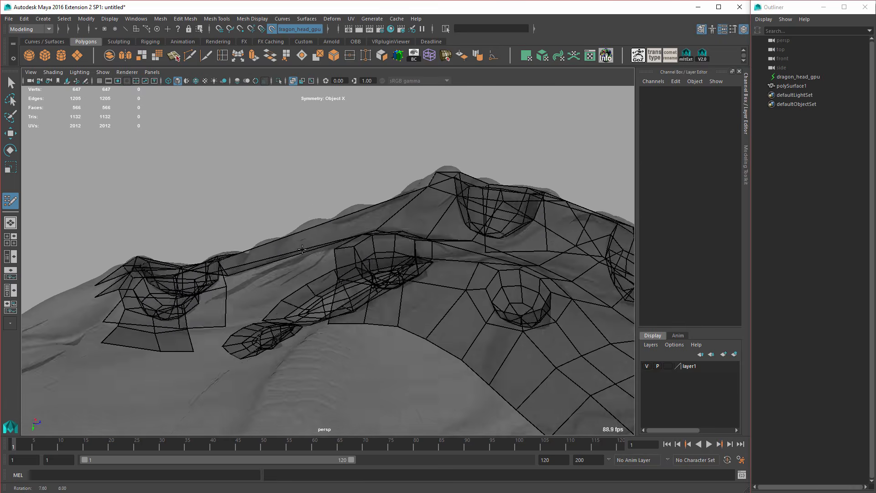
left_click(293, 80)
Place points and fill quads across the brow ridge between the eye and the top sockets.
left_click_drag(313, 193, 301, 214, "alt")
left_click(293, 216)
left_click(343, 196)
mouse_move(330, 257)
left_mouse_down("alt")
mouse_move(374, 241)
mouse_move(338, 210)
mouse_move(385, 293)
mouse_move(350, 300)
left_mouse_up("alt")
left_click(335, 255, "shift")
left_click(292, 81)
left_click(298, 290)
left_click(361, 276)
left_click(391, 288, "shift")
Insert an edge loop and fill a quad between the top sockets and the brow, then turn X-ray off.
mouse_move(443, 281)
left_mouse_down("alt")
mouse_move(327, 245)
mouse_move(388, 256)
mouse_move(289, 276)
mouse_move(404, 273)
mouse_move(363, 274)
mouse_move(329, 258)
left_mouse_up("alt")
left_click(327, 244, "ctrl")
left_click(289, 275, "shift")
right_click_drag(328, 258, 385, 255, "alt")
left_click_drag(385, 255, 335, 261, "alt")
key("alt+x")
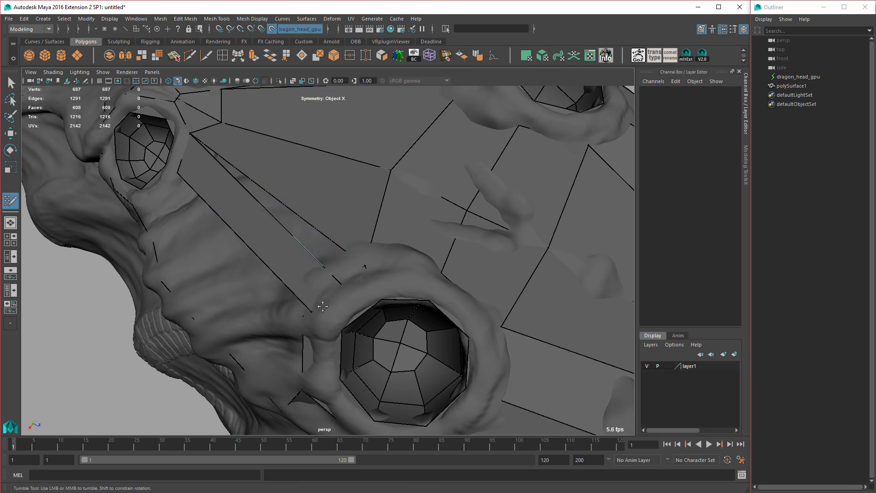
Adjust the mesh between the small and large brow sockets, insert an edge loop and fill the open quads around them.
key("alt+x")
mouse_move(323, 306)
left_mouse_down()
mouse_move(307, 313)
mouse_move(338, 258)
mouse_move(355, 247)
mouse_move(326, 281)
left_mouse_up()
left_click(364, 253, "ctrl")
left_click(279, 310, "shift")
left_click(310, 301, "shift")
mouse_move(364, 254)
left_mouse_down("alt")
mouse_move(319, 292)
mouse_move(411, 272)
mouse_move(365, 278)
left_mouse_up("alt")
left_click(344, 293, "shift")
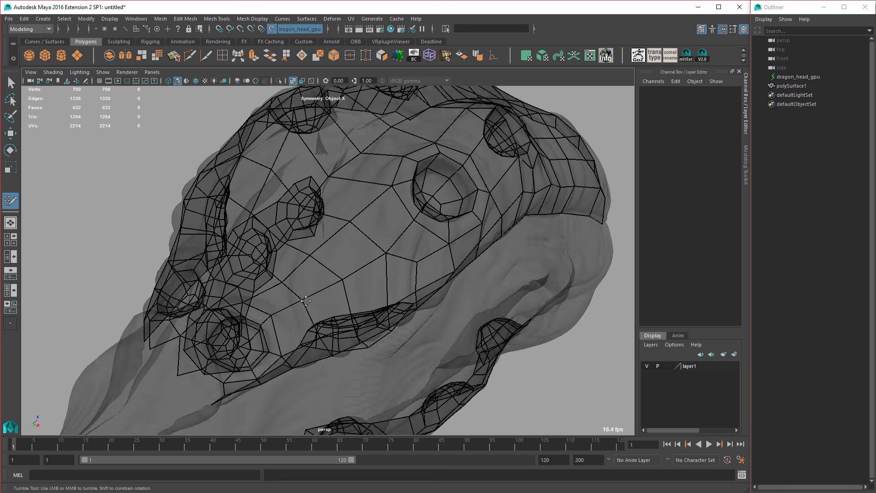
Turn X-ray off and try another viewport renderer before switching back, with the scaled sockets on the upper lip in view.
mouse_move(307, 295)
left_mouse_down("alt")
mouse_move(336, 319)
mouse_move(438, 317)
mouse_move(236, 205)
mouse_move(395, 182)
left_mouse_up("alt")
left_click(646, 365)
key("alt+x")
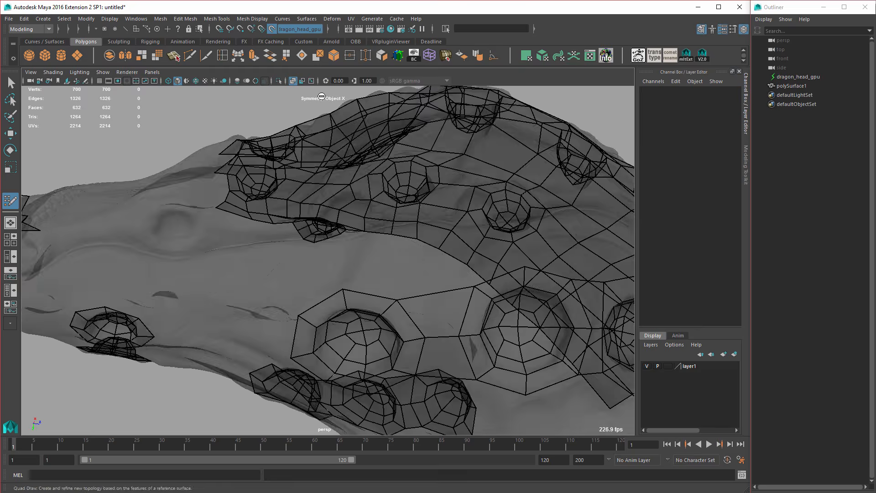
left_click(126, 72)
left_click(140, 98)
left_click_drag(347, 219, 342, 241, "alt")
left_click(131, 73)
left_click(139, 89)
mouse_move(374, 210)
left_mouse_down("alt")
mouse_move(343, 254)
mouse_move(356, 232)
left_mouse_up("alt")
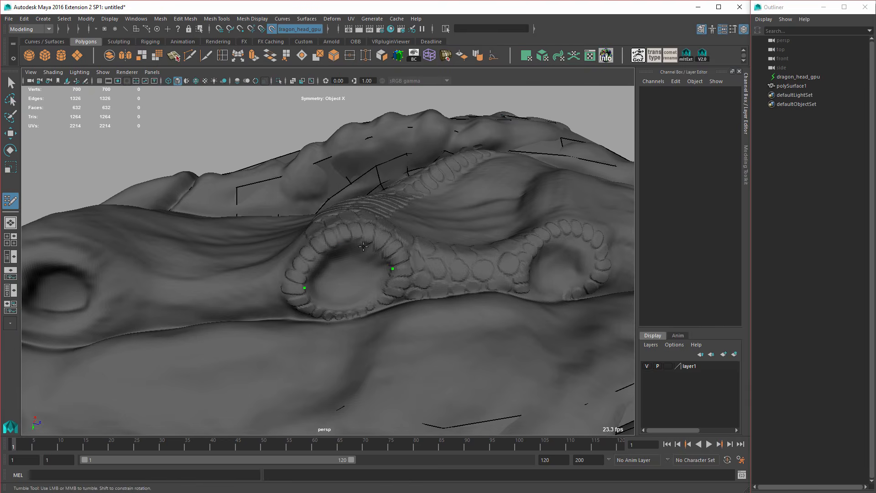
middle_click_drag(340, 250, 304, 227, "alt")
middle_click_drag(312, 265, 298, 273, "alt")
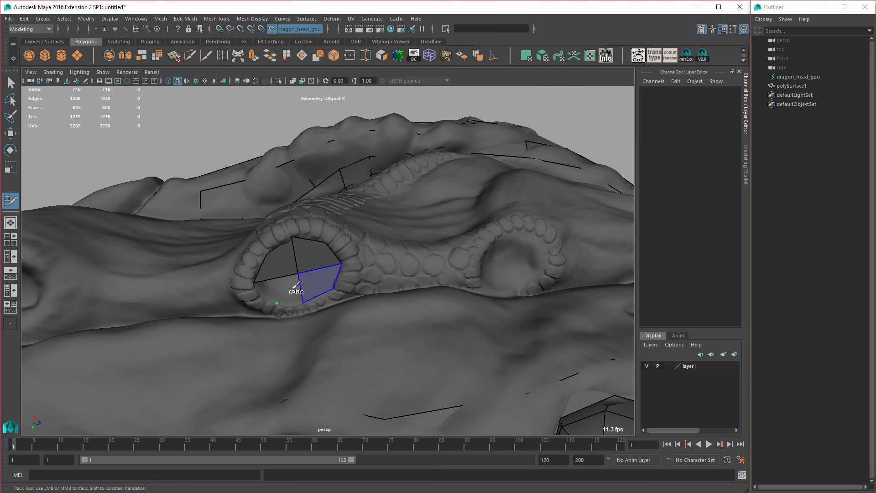
left_click(315, 283, "shift")
Place a finer set of points inside the larger scaled lip socket and fill them with quads.
left_click_drag(315, 283, 363, 269, "alt")
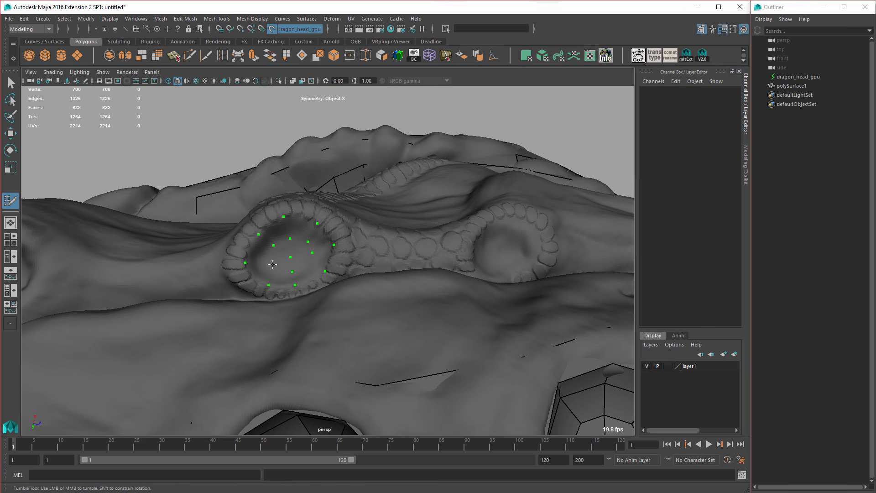
left_click(318, 241, "shift")
left_click_drag(318, 241, 384, 248, "alt")
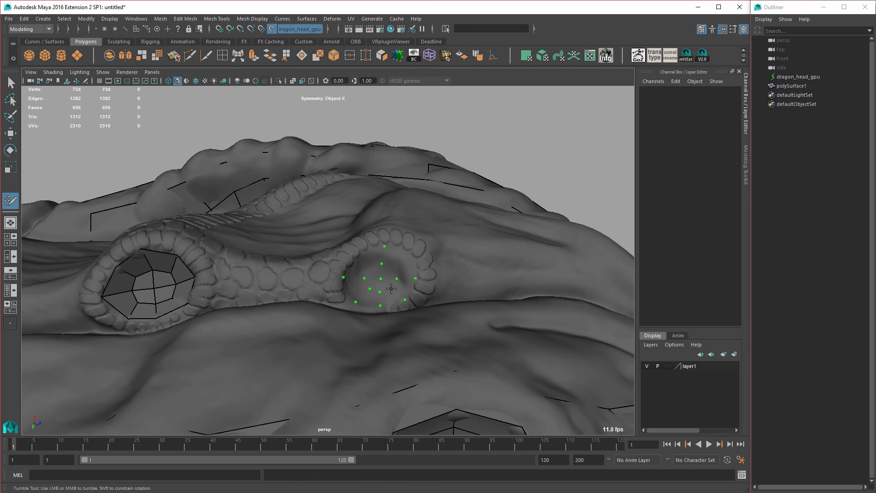
Fill the smaller scaled lip socket with quads, then adjust the upper rim of the larger scaled socket.
right_click_drag(394, 266, 337, 274, "alt")
left_click(415, 283, "shift")
left_click_drag(338, 274, 374, 269, "alt")
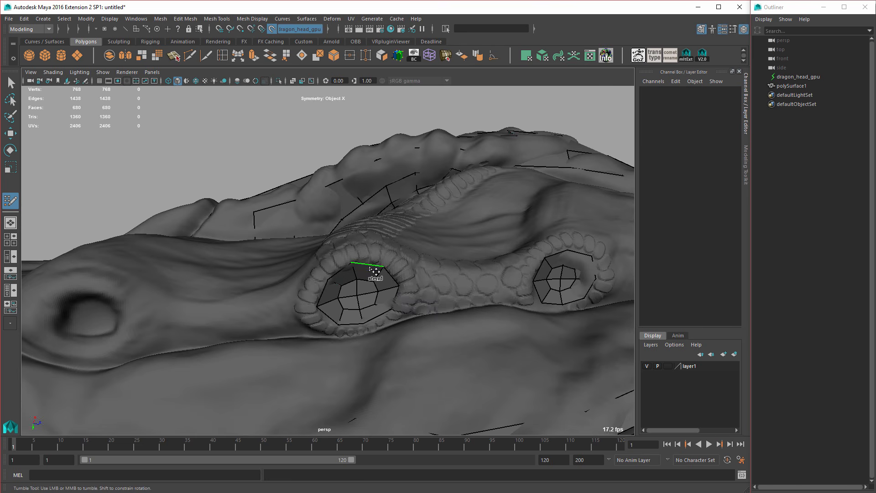
right_click_drag(412, 276, 365, 264, "alt")
key("ctrl+z")
middle_click_drag(362, 250, 379, 239)
Place points and fill quads inside the smooth socket on the lip in front of the scaled sockets.
middle_click_drag(114, 287, 316, 258, "alt")
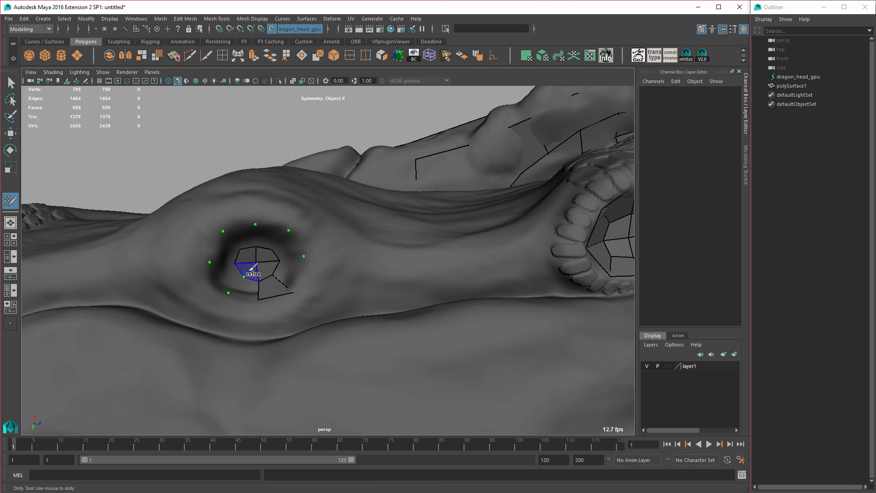
left_click(272, 237, "shift")
left_click(287, 250, "shift")
left_click(289, 271, "shift")
left_click_drag(291, 269, 319, 250, "alt")
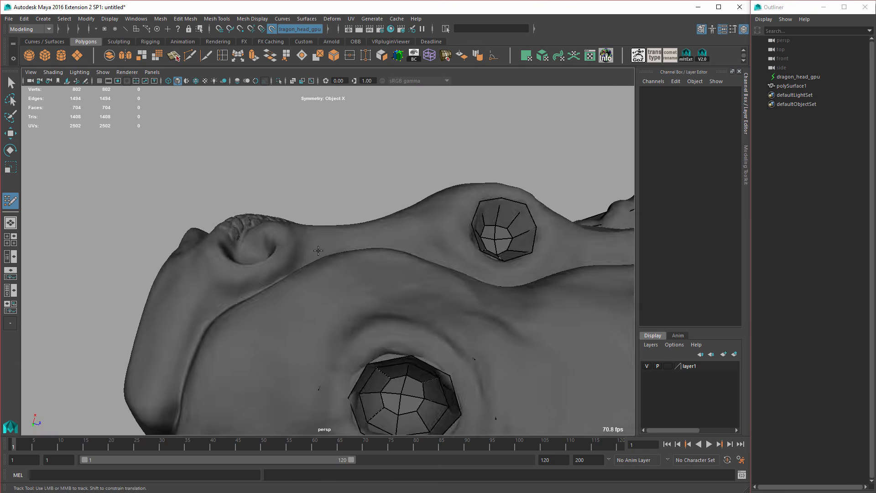
Place points and fill quads inside the frontmost lip socket beside the scaled patch on the snout.
right_click_drag(292, 260, 320, 255, "alt")
left_click_drag(319, 255, 328, 266, "alt")
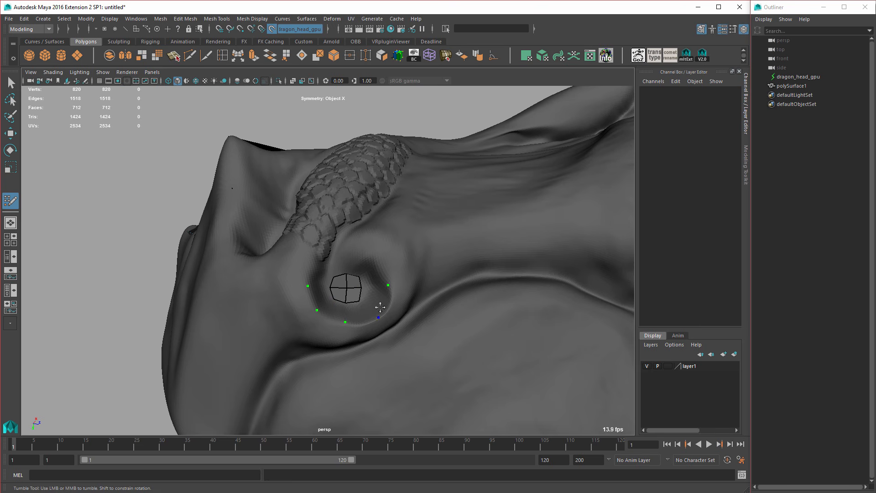
left_click(322, 292, "shift")
mouse_move(321, 293)
right_mouse_down("alt")
mouse_move(273, 274)
mouse_move(297, 279)
right_mouse_up("alt")
left_click(313, 262)
middle_click_drag(314, 261, 315, 293, "alt")
left_click(338, 237)
left_click_drag(338, 237, 379, 279, "alt")
left_click(380, 277)
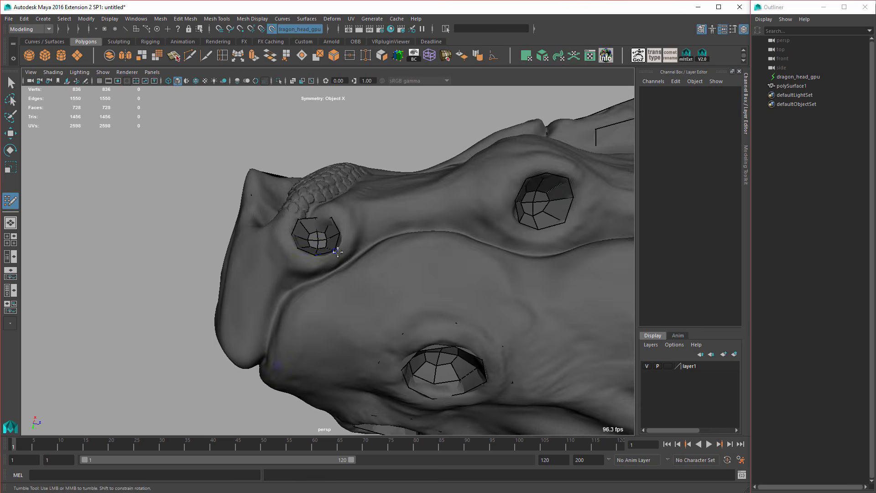
Place points around the frontmost lip socket and fill an outer ring of quads.
left_click(343, 272)
left_click(310, 273)
left_click(279, 315)
left_click(297, 358)
left_click(336, 371)
left_click_drag(319, 333, 310, 240, "alt")
left_click(324, 255, "shift")
left_click(392, 210, "shift")
Add an outer ring of quads around the smooth lip socket.
left_click_drag(391, 211, 385, 279, "alt")
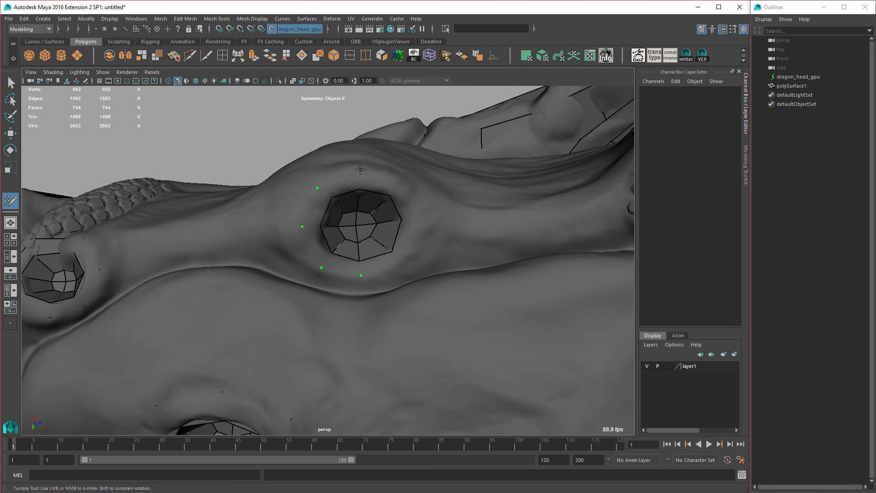
left_click(317, 248, "shift")
middle_click_drag(501, 237, 287, 269, "alt")
Place points and fill outer rings of quads around the larger and smaller scaled lip sockets.
left_click_drag(438, 270, 403, 266, "alt")
left_click(403, 267)
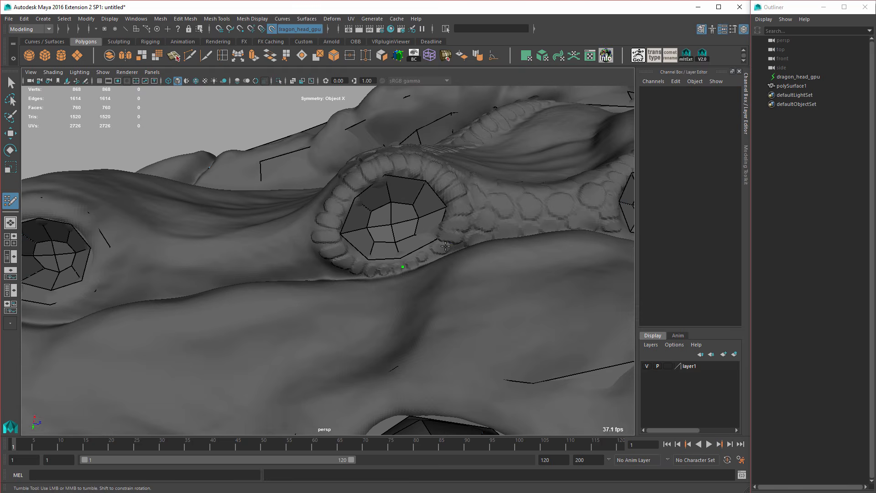
left_click(343, 207, "shift")
left_click_drag(343, 207, 405, 311, "alt")
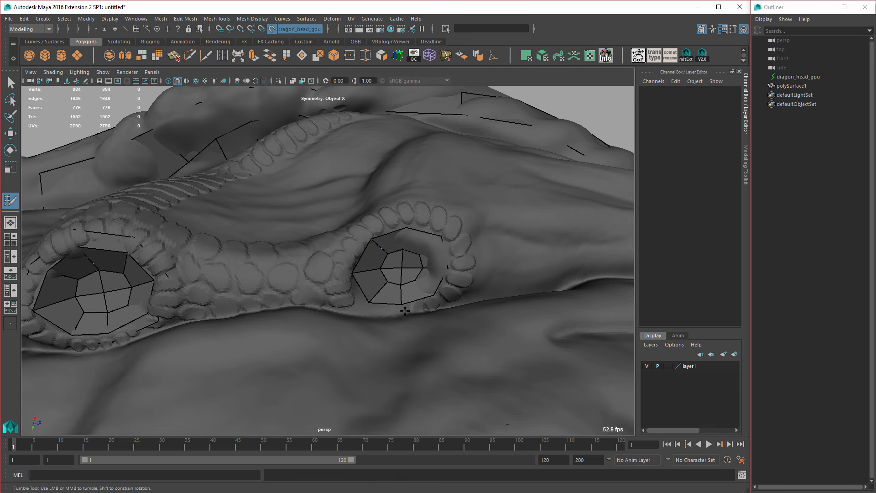
left_click(446, 233, "shift")
left_click_drag(446, 233, 414, 270, "alt")
Examine the new socket rings along the lip and snout in X-ray display, then turn X-ray off.
middle_click_drag(350, 292, 405, 340, "alt")
left_click_drag(288, 346, 329, 339, "alt")
right_click_drag(329, 339, 308, 354, "alt")
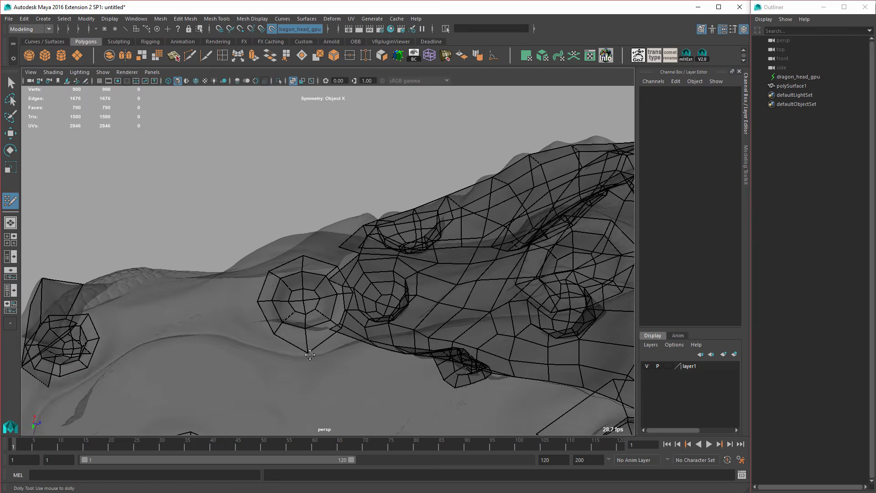
left_click_drag(309, 354, 332, 361, "alt")
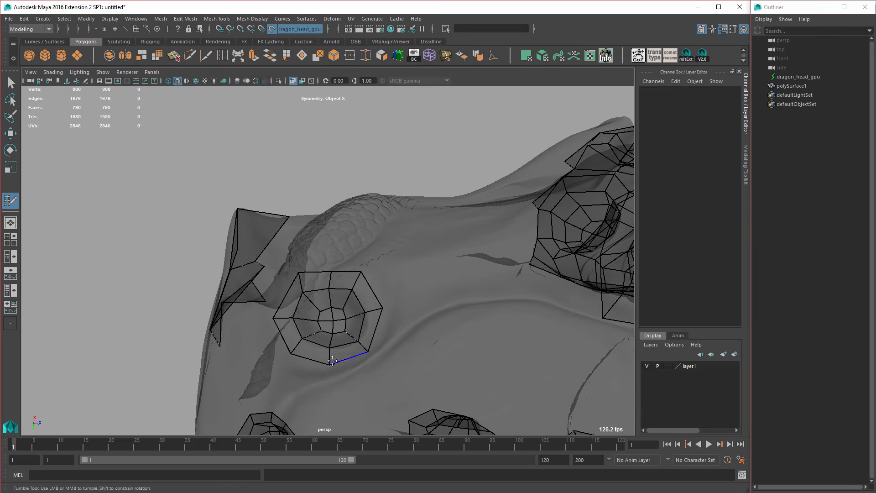
mouse_move(382, 308)
left_mouse_down("alt")
mouse_move(372, 342)
mouse_move(364, 303)
mouse_move(378, 308)
left_mouse_up("alt")
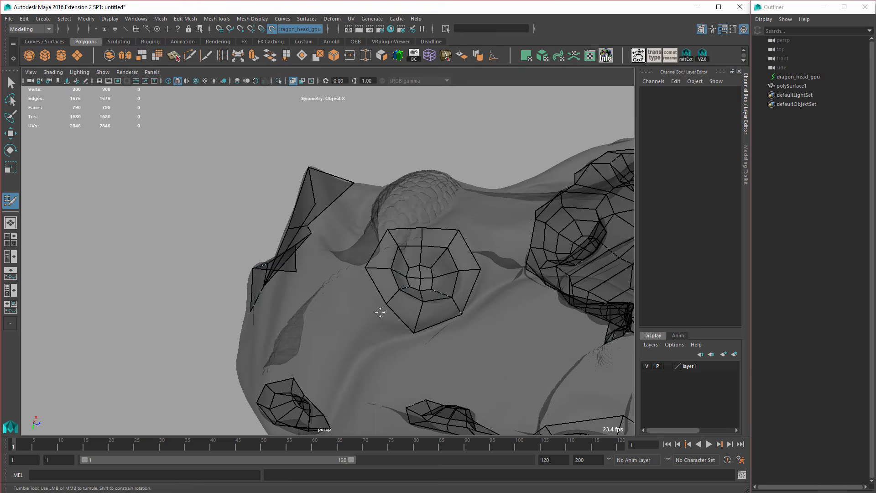
mouse_move(378, 309)
right_mouse_down("alt")
mouse_move(332, 291)
mouse_move(383, 292)
right_mouse_up("alt")
key("alt+x")
left_click_drag(383, 292, 365, 301, "alt")
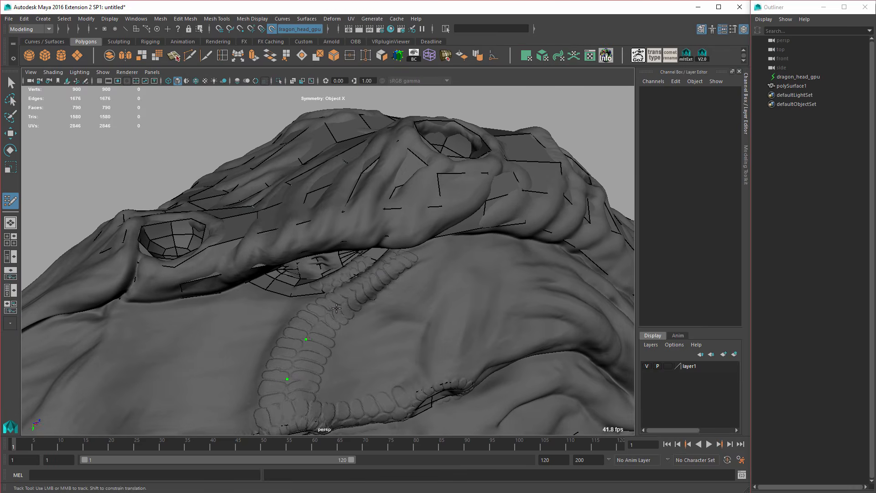
Place points along the scaled band running from below the eye to the lip and fill quads at its upper end.
left_click(278, 351)
left_click(301, 318)
left_click(328, 293)
left_click(364, 265)
left_click(385, 251)
left_click_drag(416, 250, 352, 310, "alt")
right_click_drag(352, 310, 319, 292, "alt")
left_click(368, 278, "shift")
left_click_drag(368, 277, 349, 275, "alt")
left_click(348, 275, "shift")
middle_click_drag(348, 275, 328, 292, "alt")
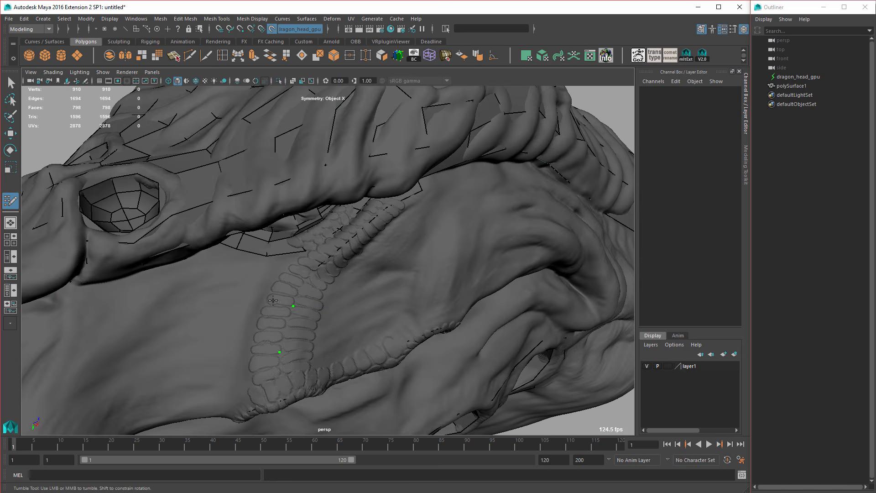
Extend the quads down the scaled band to the lip and place points along its rear edge.
middle_click_drag(276, 324, 309, 316, "alt")
left_click(308, 317, "shift")
left_click_drag(309, 316, 304, 307, "alt")
middle_click_drag(304, 307, 313, 336, "alt")
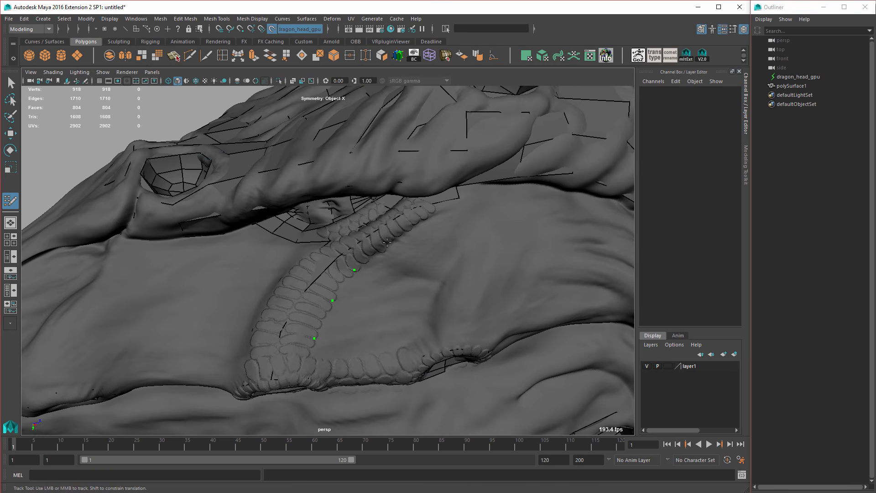
right_click_drag(313, 336, 356, 336, "alt")
left_click(290, 375)
left_click(330, 318)
left_click(392, 267)
Fill the rear column of quads along the scaled band, using X-ray display to check it.
left_click(293, 80)
mouse_move(391, 267)
left_mouse_down("alt")
mouse_move(365, 265)
mouse_move(297, 367)
mouse_move(320, 273)
mouse_move(301, 292)
left_mouse_up("alt")
left_click(366, 266, "shift")
left_click(297, 368, "shift")
left_click(293, 81)
right_click_drag(301, 292, 319, 315, "alt")
middle_click_drag(319, 315, 350, 283, "alt")
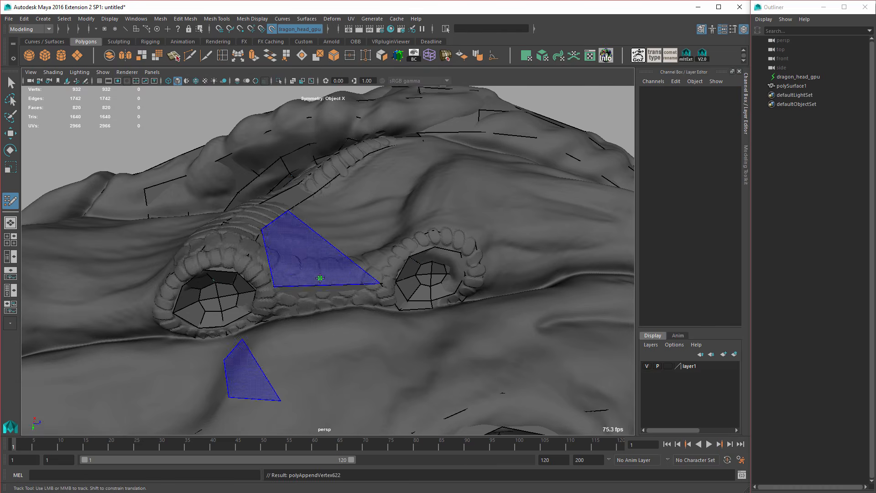
Fill the quads between the two scaled lip sockets and insert an edge loop across them.
left_click_drag(319, 278, 325, 330, "alt")
left_click(324, 330, "shift")
left_click(326, 337, "ctrl")
middle_click_drag(326, 338, 340, 343, "alt")
right_click_drag(341, 343, 340, 354, "alt")
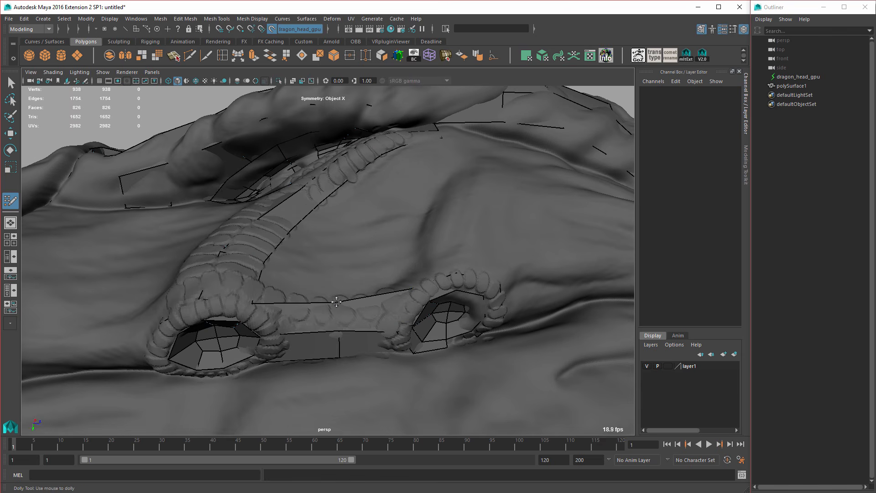
Place points and fill a strip of quads rising from the smaller scaled socket toward the brow.
right_click_drag(336, 301, 292, 299, "alt")
middle_click_drag(383, 304, 301, 299, "alt")
right_click_drag(301, 299, 365, 308, "alt")
right_click_drag(361, 260, 329, 259, "alt")
left_click_drag(329, 259, 355, 269, "alt")
left_click(323, 275)
left_click(345, 237)
left_click(305, 296, "shift")
left_click(323, 255, "shift")
left_click(354, 220, "shift")
left_click_drag(357, 225, 387, 234, "alt")
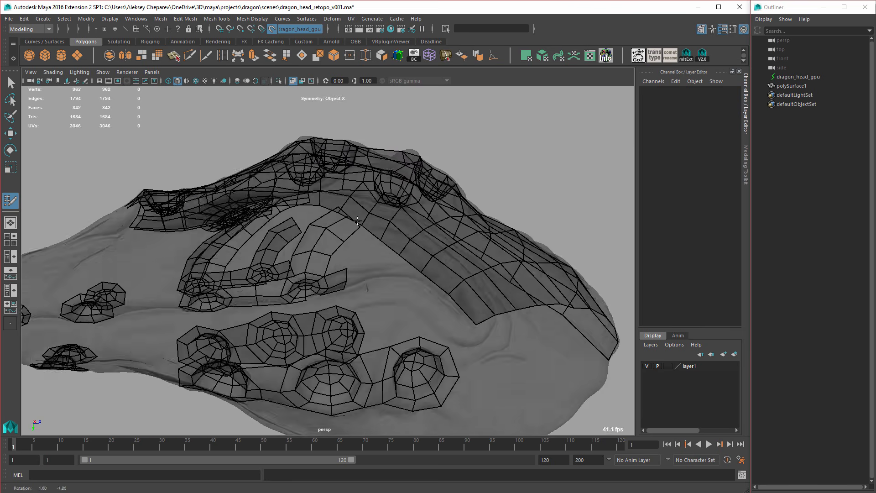
Fill the open cheek area between the scaled band and the rear strip with quads, inserting an edge loop.
left_click_drag(396, 291, 445, 292, "alt")
left_click(433, 255, "shift")
left_click_drag(445, 258, 466, 274, "alt")
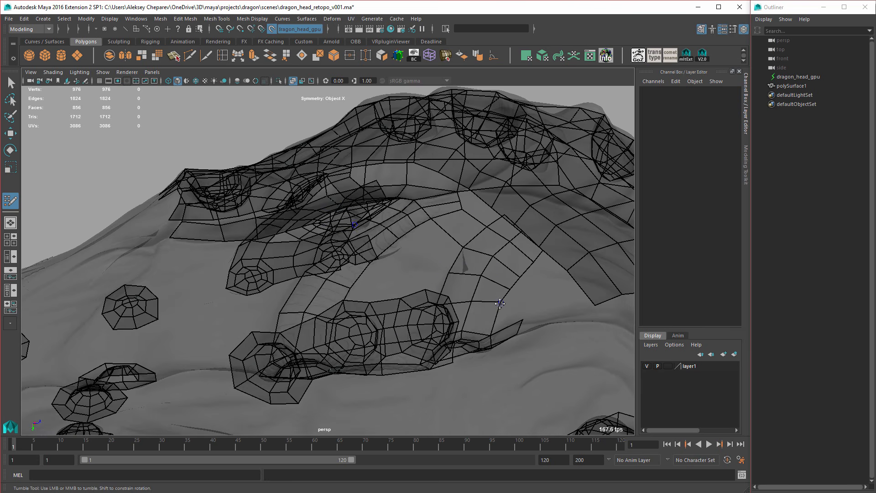
middle_click_drag(395, 282, 398, 290, "alt")
mouse_move(425, 300)
left_mouse_down("alt")
mouse_move(393, 257)
mouse_move(473, 276)
mouse_move(465, 245)
left_mouse_up("alt")
left_click(472, 275, "ctrl")
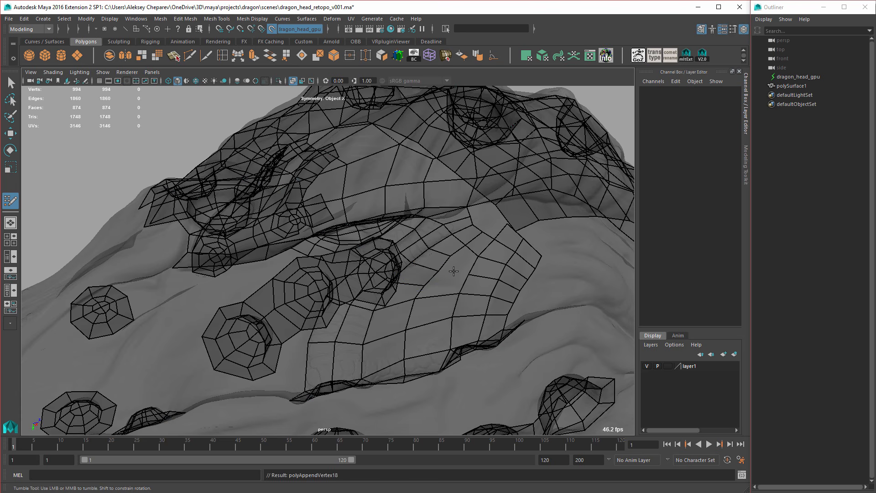
Place points along the fold behind the smaller scaled socket and fill the first faces in the mouth corner's pit.
left_click_drag(517, 306, 386, 257, "alt")
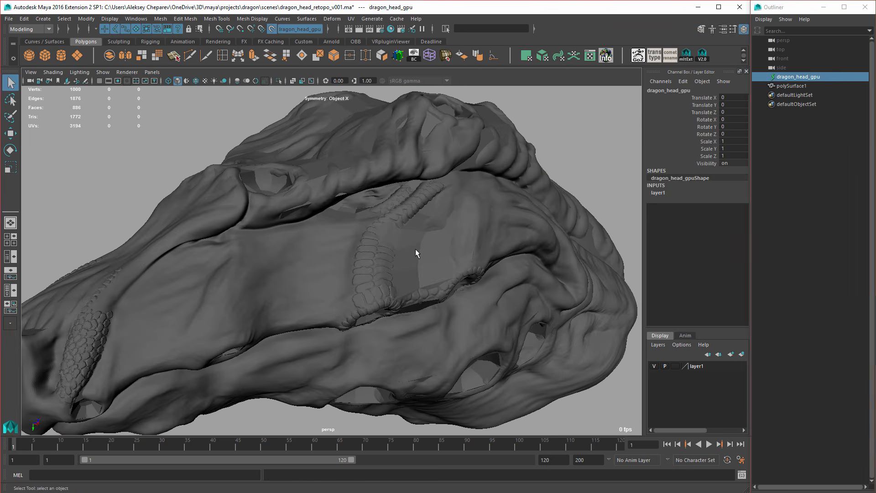
mouse_move(491, 376)
left_mouse_down("alt")
mouse_move(470, 235)
mouse_move(506, 305)
mouse_move(524, 317)
mouse_move(476, 300)
mouse_move(424, 322)
mouse_move(397, 309)
mouse_move(428, 313)
left_mouse_up("alt")
left_click(418, 313, "shift")
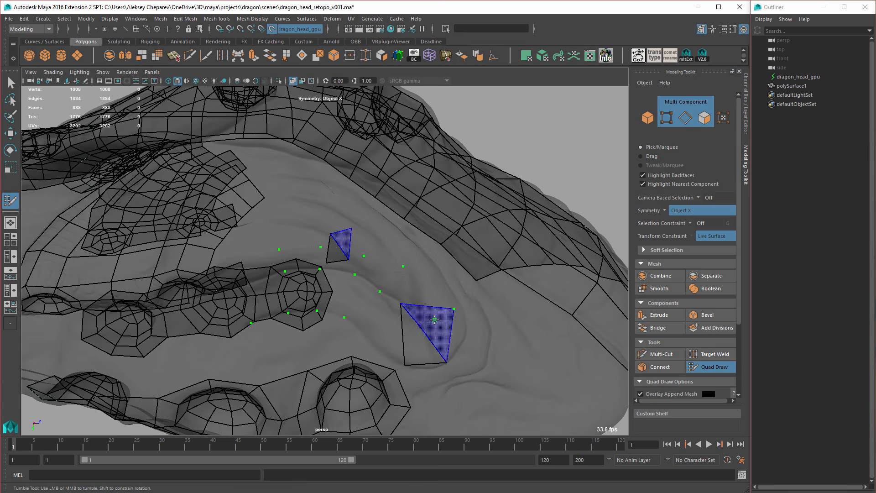
left_click_drag(446, 361, 469, 337, "alt")
right_click_drag(469, 336, 428, 319, "alt")
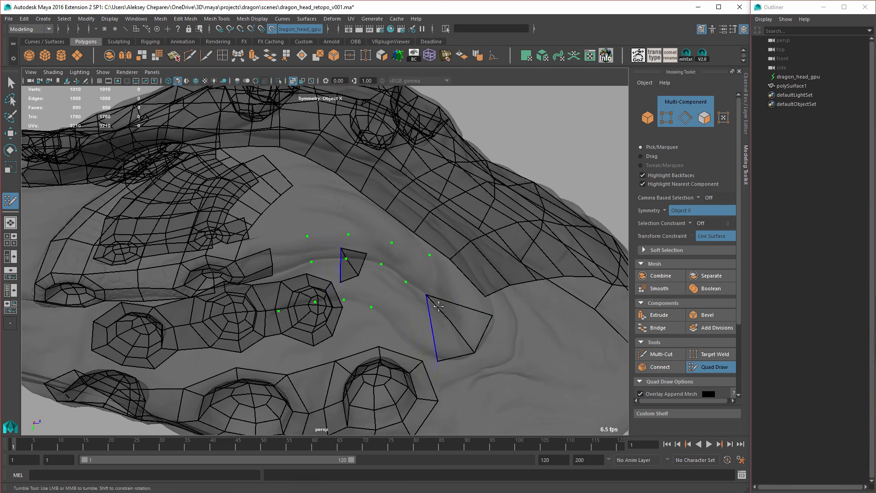
Fill the faces around the mouth corner's pit and the quads along the fold leading to the smaller scaled socket.
mouse_move(428, 319)
left_mouse_down("alt")
mouse_move(460, 315)
mouse_move(440, 299)
left_mouse_up("alt")
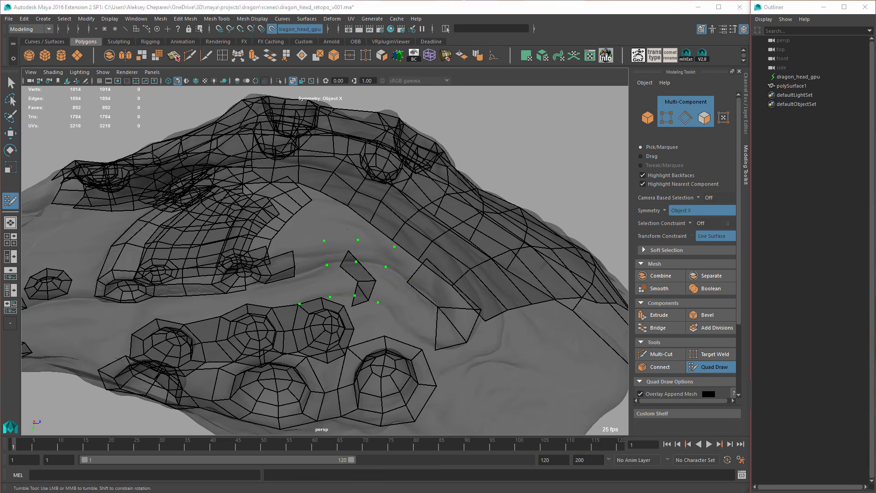
right_click_drag(412, 310, 440, 299, "alt")
left_click_drag(441, 299, 385, 294, "alt")
left_click(445, 322, "shift")
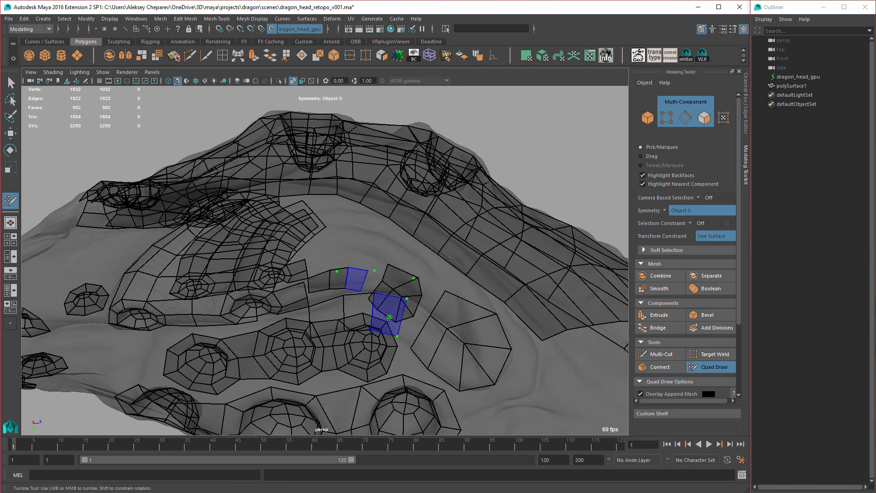
left_click(389, 317, "shift")
left_click(413, 324, "shift")
mouse_move(413, 325)
left_mouse_down("alt")
mouse_move(434, 294)
mouse_move(525, 412)
left_mouse_up("alt")
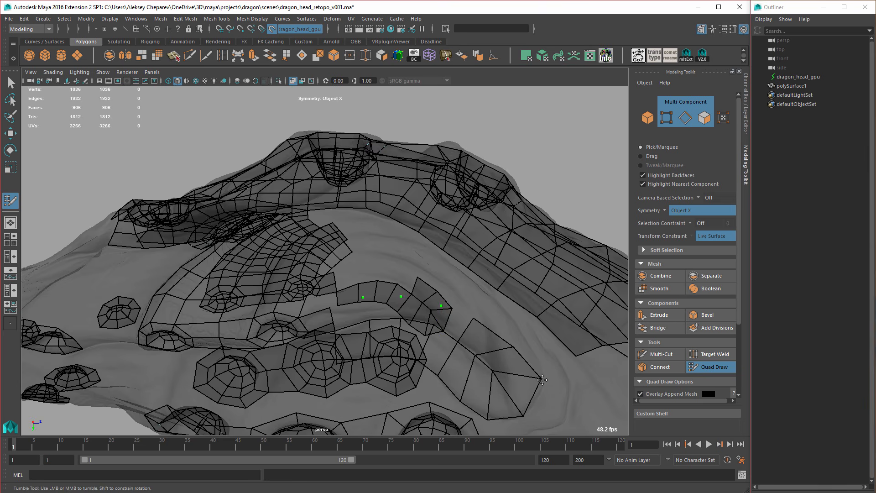
Join the fold's quads to the mouth corner's pit, insert an edge loop and add rows along both sides.
left_click_drag(542, 380, 506, 365, "alt")
left_click(440, 344, "shift")
left_click_drag(440, 344, 489, 319, "alt")
left_click(506, 328, "ctrl")
left_click(468, 313, "shift")
middle_click_drag(515, 379, 483, 319, "alt")
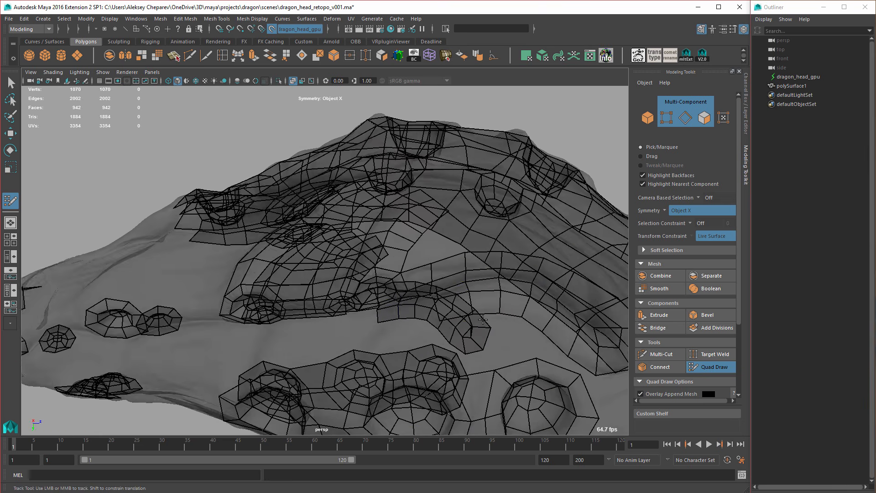
Extend the lower row of quads from the mouth corner forward along the lip toward the smaller scaled socket.
right_click_drag(482, 320, 384, 274, "alt")
left_click(472, 311, "shift")
middle_click_drag(384, 274, 385, 296, "alt")
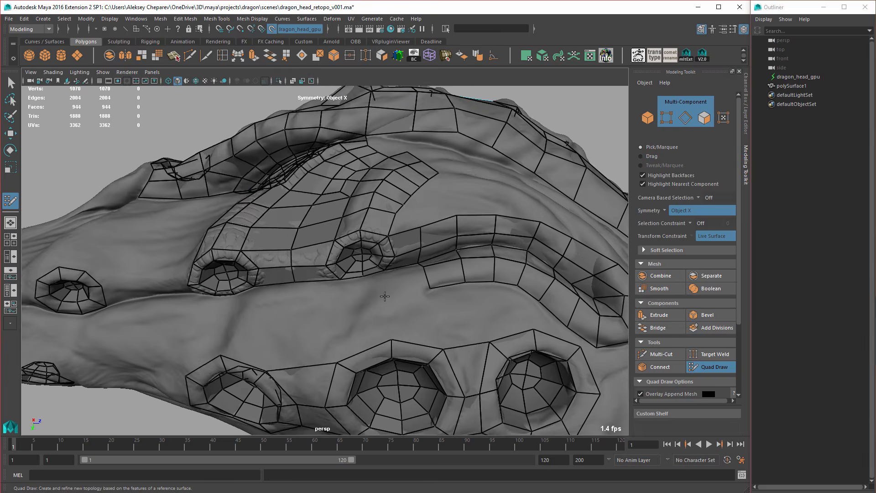
left_click_drag(384, 296, 401, 299, "alt")
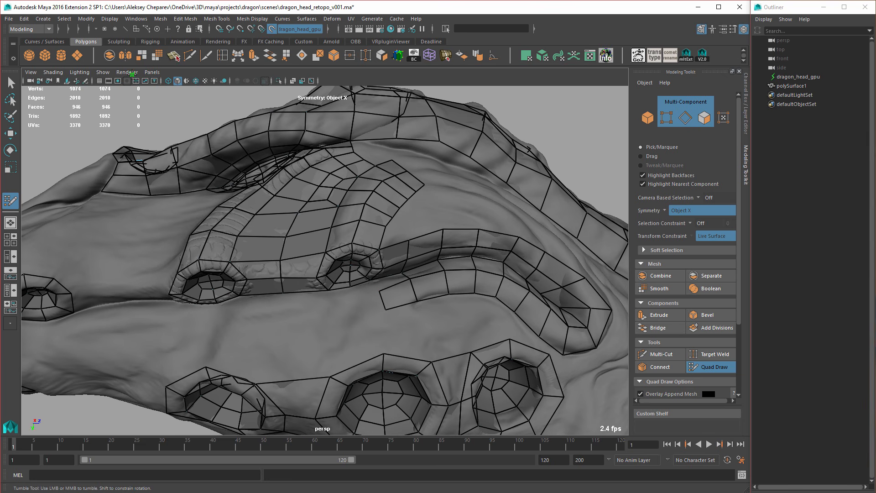
Switch the viewport to a different renderer and fill quads on the surface below the smaller scaled socket.
left_click(130, 73)
left_click(150, 108)
mouse_move(313, 237)
left_mouse_down("alt")
mouse_move(274, 208)
mouse_move(285, 214)
left_mouse_up("alt")
right_click_drag(285, 214, 340, 319, "alt")
mouse_move(340, 319)
middle_mouse_down("alt")
mouse_move(346, 291)
mouse_move(411, 251)
middle_mouse_up("alt")
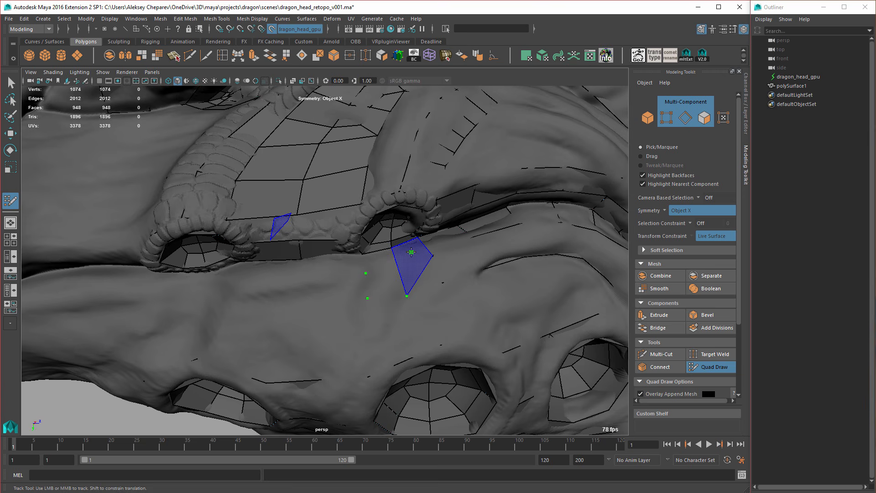
left_click(387, 287, "shift")
Extend the row of quads along the lip forward beneath the larger scaled socket.
left_click(312, 302)
middle_click_drag(249, 305, 363, 259, "alt")
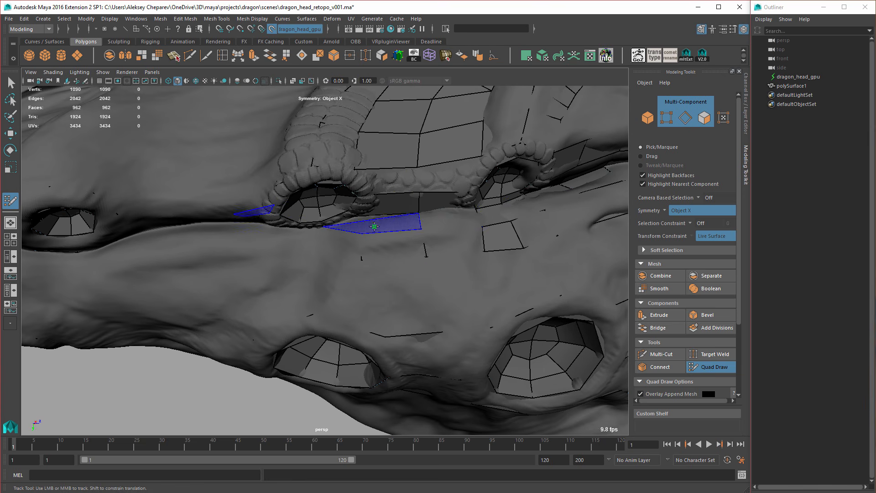
right_click_drag(374, 227, 471, 192, "alt")
left_click(412, 220, "shift")
right_click_drag(412, 220, 315, 182, "alt")
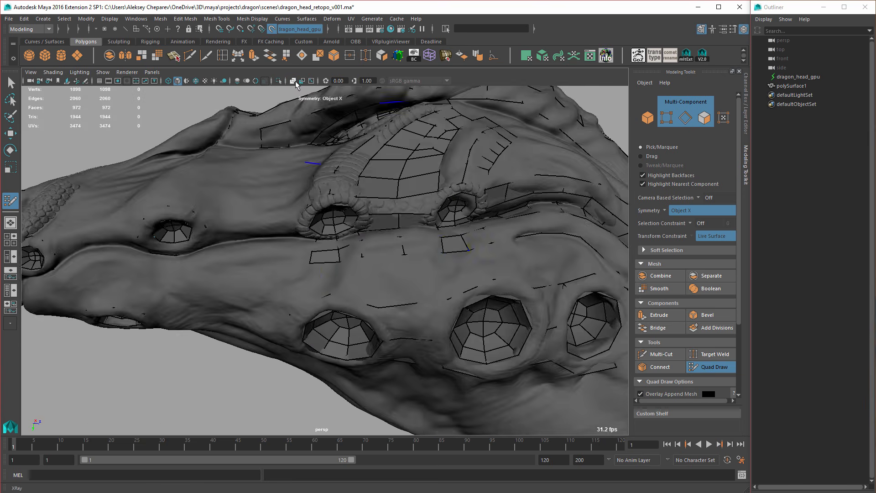
Turn on X-ray display, resume Quad Draw and fill the central quads along the snout's bridge between the nose and brow sockets.
left_click(293, 81)
mouse_move(328, 191)
left_mouse_down("alt")
mouse_move(461, 237)
mouse_move(398, 190)
mouse_move(452, 242)
left_mouse_up("alt")
middle_click_drag(451, 242, 402, 268, "alt")
mouse_move(403, 268)
left_mouse_down("alt")
mouse_move(319, 237)
mouse_move(307, 186)
mouse_move(375, 235)
mouse_move(408, 279)
mouse_move(348, 251)
left_mouse_up("alt")
key("w")
key("F8")
key("y")
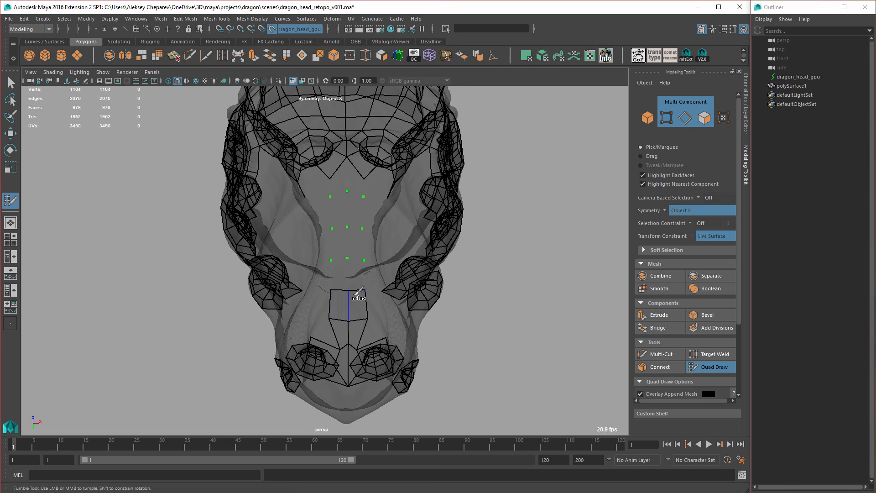
left_click(355, 275, "shift")
left_click(356, 243, "shift")
left_click(355, 211, "shift")
left_click(355, 183, "shift")
Undo the last two Quad Draw edits and fill more quads along the head's midline.
mouse_move(355, 182)
left_mouse_down("alt")
mouse_move(379, 248)
mouse_move(425, 280)
mouse_move(406, 303)
mouse_move(403, 290)
mouse_move(422, 260)
mouse_move(388, 280)
mouse_move(396, 287)
mouse_move(367, 365)
mouse_move(389, 310)
mouse_move(349, 212)
mouse_move(382, 308)
left_mouse_up("alt")
key("ctrl+z")
key("ctrl+z")
left_click(350, 212, "shift")
left_click(370, 289, "shift")
mouse_move(412, 270)
left_mouse_down("alt")
mouse_move(352, 292)
mouse_move(401, 278)
left_mouse_up("alt")
left_click(352, 292, "shift")
mouse_move(402, 278)
right_mouse_down("alt")
mouse_move(414, 281)
mouse_move(335, 316)
right_mouse_up("alt")
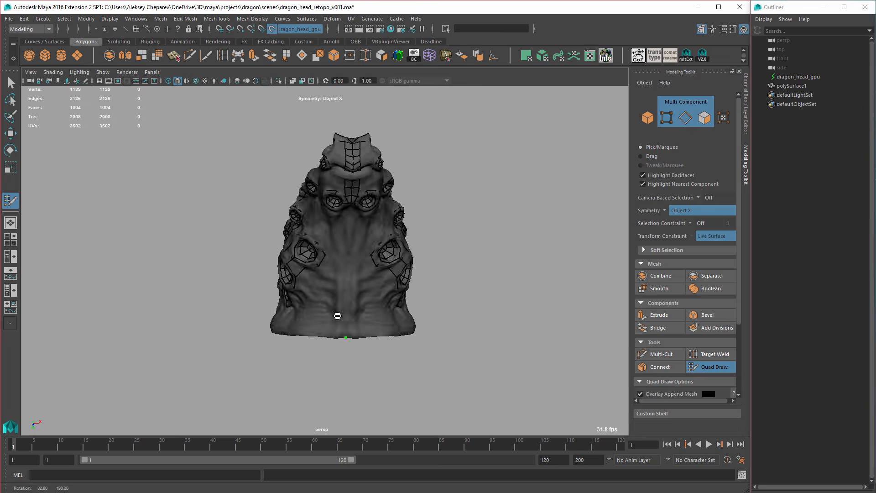
Place a line of points down the middle of the jaw's underside toward the throat.
left_click_drag(335, 316, 355, 232, "alt")
middle_click_drag(355, 232, 360, 272, "alt")
right_click_drag(359, 271, 402, 334, "alt")
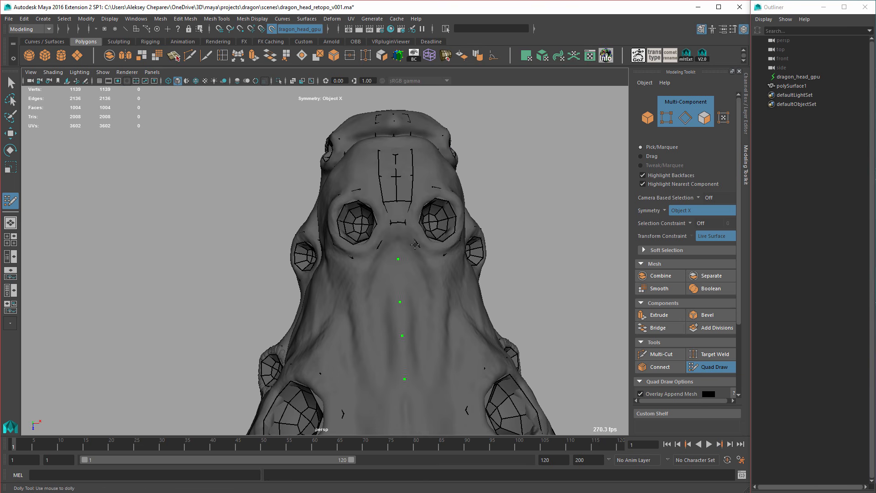
right_click_drag(415, 245, 445, 275, "alt")
left_click_drag(445, 257, 416, 362, "alt")
scroll(397, 316, "down", 10)
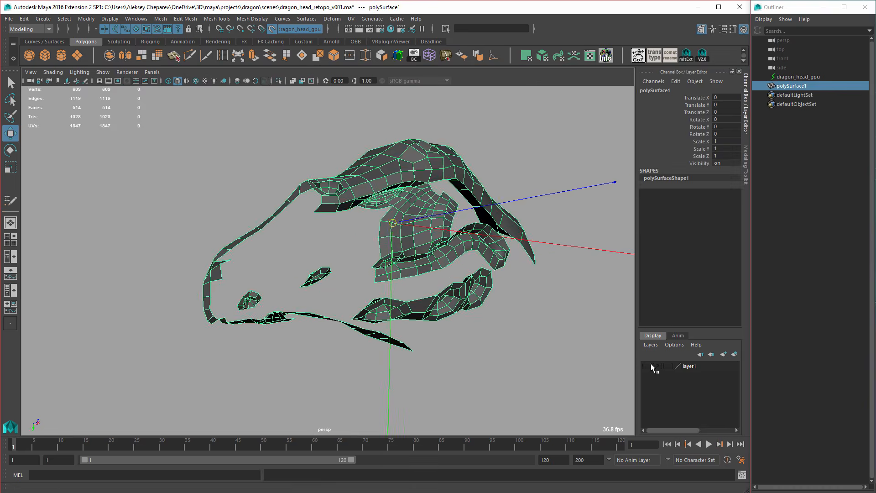
Show layer1, restart Quad Draw and place points along the snout's side fold, past the scales and inside the nostril.
left_click(647, 366)
left_click(745, 164)
left_click(710, 367)
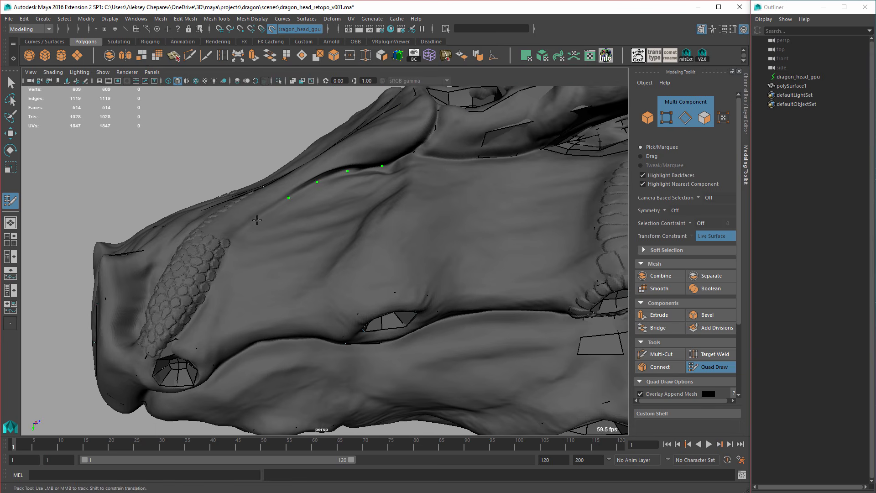
left_click(257, 220)
mouse_move(257, 220)
left_mouse_down("alt")
mouse_move(319, 173)
mouse_move(333, 260)
left_mouse_up("alt")
left_click(332, 260)
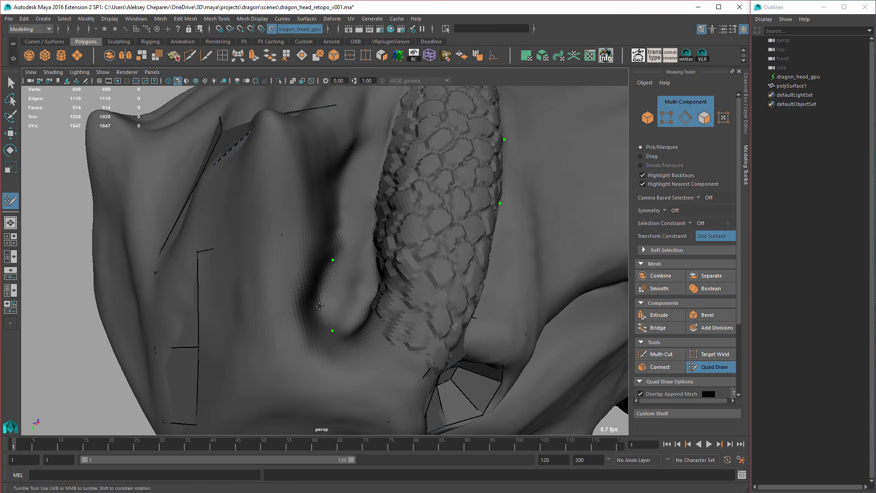
Fill a small patch of quads at the base of the nostril.
mouse_move(320, 305)
left_mouse_down("alt")
mouse_move(476, 305)
mouse_move(397, 306)
mouse_move(526, 352)
mouse_move(402, 347)
left_mouse_up("alt")
left_click(391, 307, "shift")
left_click(343, 340, "shift")
left_click(319, 301, "shift")
left_click(314, 328, "shift")
right_click_drag(410, 301, 371, 300, "alt")
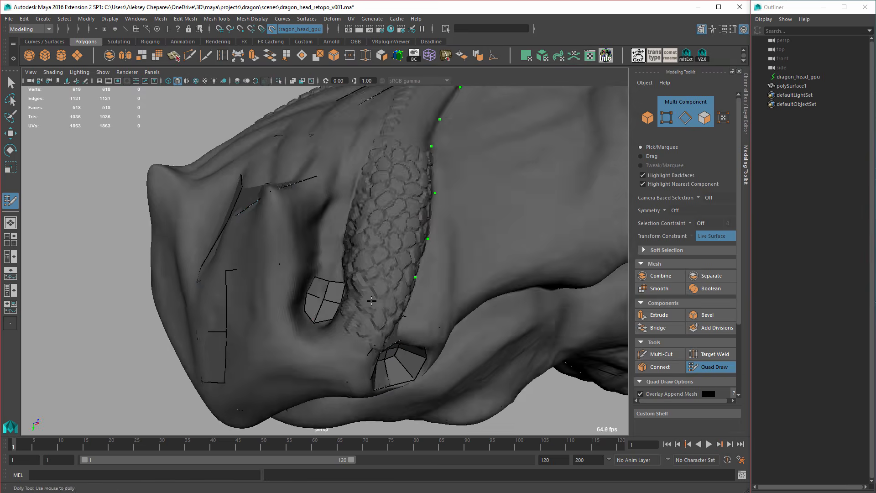
Add surrounding quads around the nostril patch and up the nostril groove.
mouse_move(371, 300)
left_mouse_down("alt")
mouse_move(433, 312)
mouse_move(423, 379)
mouse_move(327, 323)
mouse_move(411, 347)
left_mouse_up("alt")
left_click(433, 311, "shift")
left_click(422, 379, "shift")
mouse_move(410, 347)
right_mouse_down("alt")
mouse_move(365, 347)
mouse_move(410, 352)
right_mouse_up("alt")
left_click_drag(411, 351, 341, 358, "alt")
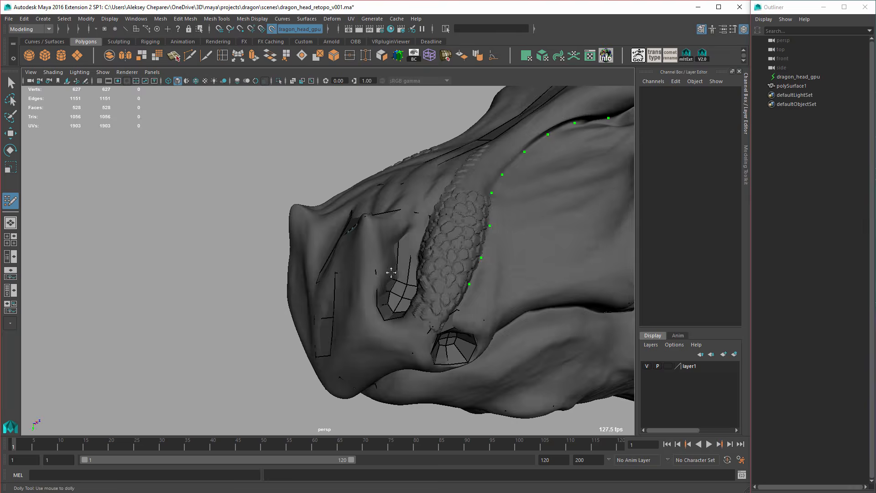
Place points along the upper lip's edge from beneath the front socket back toward the second lip socket.
right_click_drag(391, 272, 502, 289, "alt")
left_click_drag(502, 289, 438, 237, "alt")
right_click_drag(438, 237, 495, 264, "alt")
left_click_drag(494, 264, 410, 264, "alt")
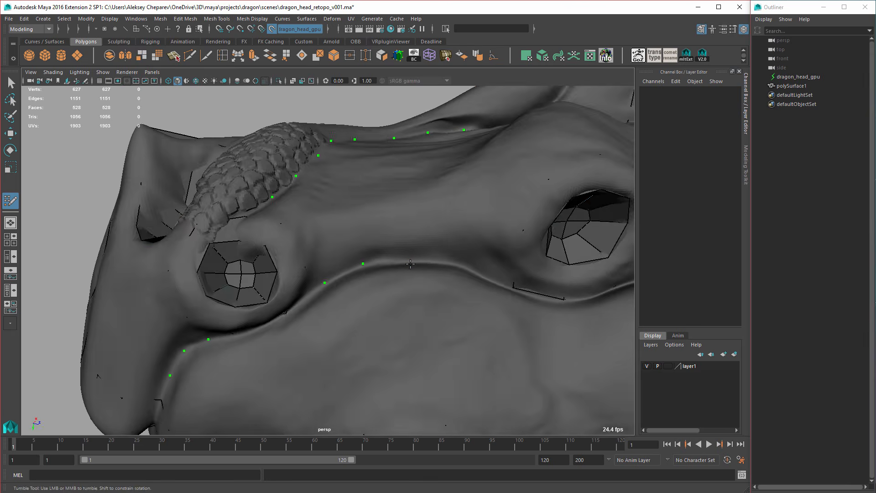
left_click(410, 264)
left_click(452, 266)
left_click(488, 278)
Continue the lip edge points from the second lip socket back to the larger scaled socket.
middle_click_drag(465, 266, 87, 282, "alt")
left_click(647, 366)
left_click(646, 366)
left_click(306, 272)
left_click(357, 268)
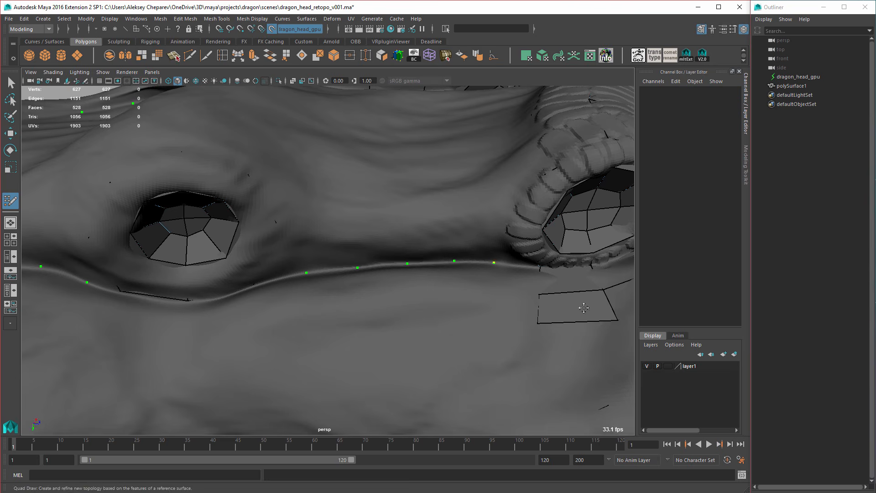
Fill a strip of quads along the lip between the second lip socket and the larger scaled socket.
left_click(646, 365)
left_click_drag(461, 241, 433, 269, "alt")
left_click(338, 287, "shift")
left_click(292, 292, "shift")
left_click(646, 366)
left_click_drag(341, 280, 343, 269, "alt")
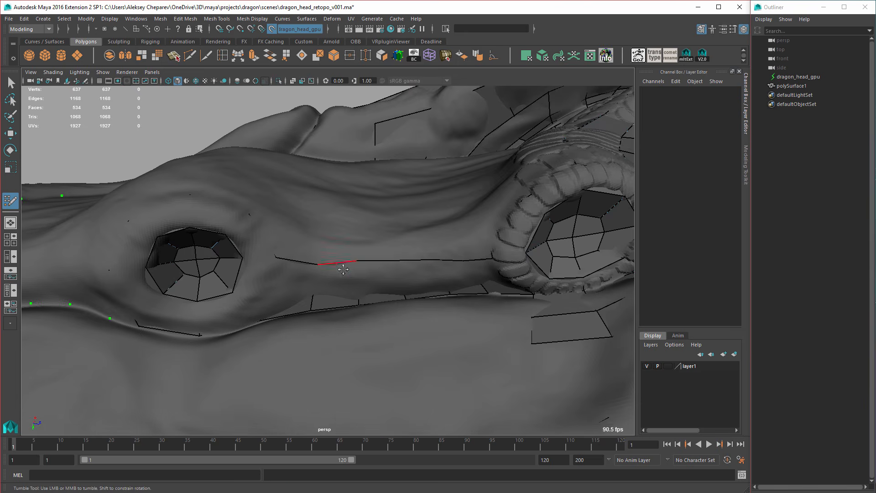
Fill a strip of quads from the second lip socket up the side of the snout to the brow socket.
right_click_drag(395, 263, 319, 263, "alt")
left_click(646, 365)
left_click_drag(365, 285, 350, 263, "alt")
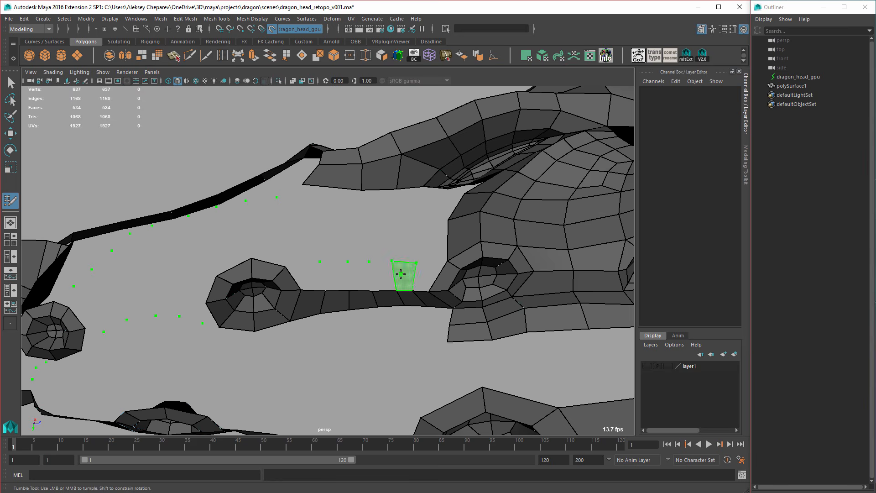
left_click(646, 367)
left_click_drag(397, 237, 338, 207, "alt")
left_click(333, 289, "shift")
left_click(374, 282, "shift")
right_click_drag(339, 207, 371, 256, "alt")
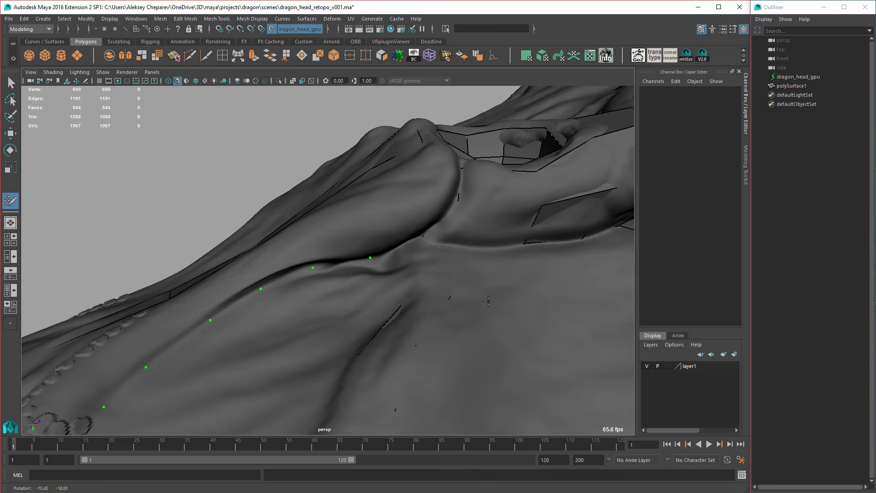
left_click_drag(372, 256, 363, 292, "alt")
left_click(646, 365)
left_click_drag(420, 273, 451, 235, "alt")
left_click(320, 378, "shift")
middle_click_drag(451, 235, 393, 243, "alt")
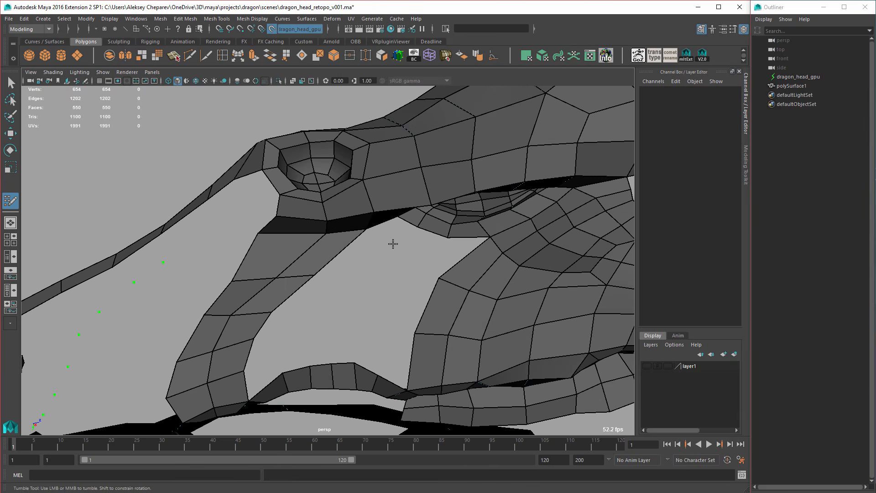
Fill the gap between the brow strip and the cheek mesh and insert an edge loop across the cheek.
left_click(403, 235, "shift")
left_click_drag(402, 235, 277, 311, "alt")
left_click(421, 311, "ctrl")
left_click_drag(413, 310, 255, 315, "alt")
middle_click_drag(242, 319, 374, 322, "alt")
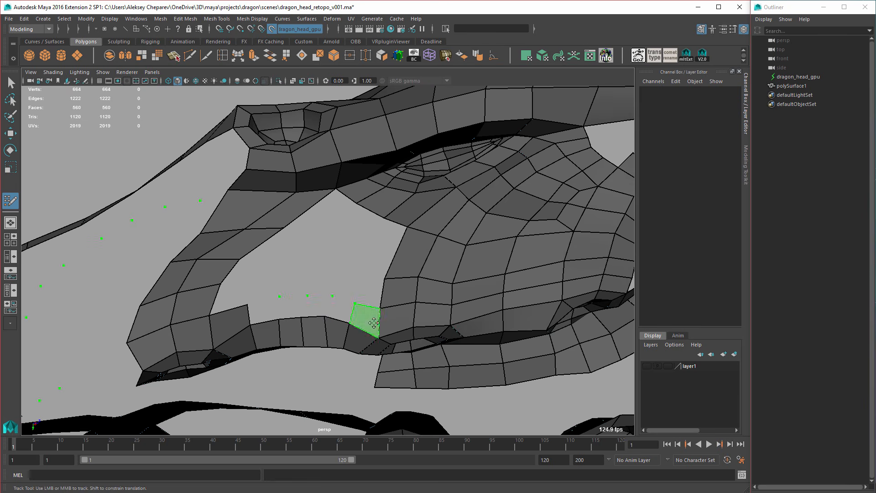
Delete surplus edges from the rows above the lip strip and fill the remaining opening ahead of the cheek.
left_click_drag(353, 269, 457, 254, "alt")
left_click_drag(372, 265, 354, 266, "alt")
left_click(219, 273, "ctrl+shift")
left_click(358, 291, "ctrl+shift")
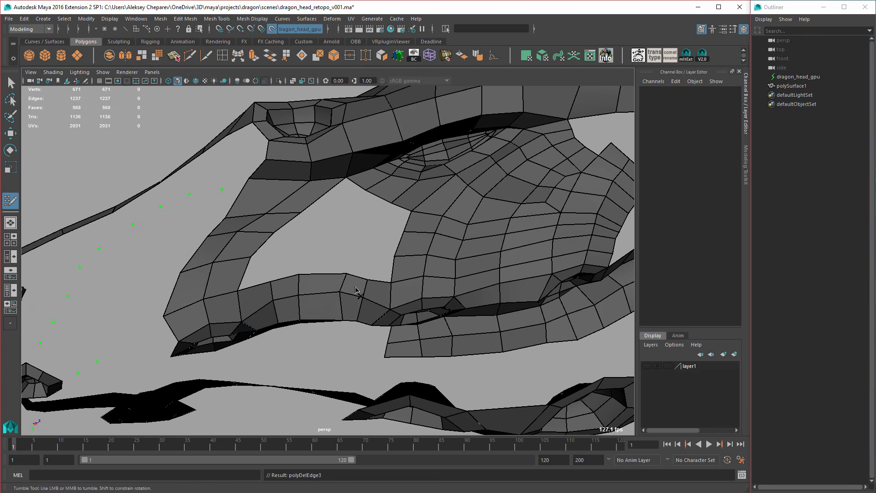
left_click(318, 293, "ctrl+shift")
left_click(271, 297, "ctrl+shift")
left_click_drag(276, 290, 290, 272, "alt")
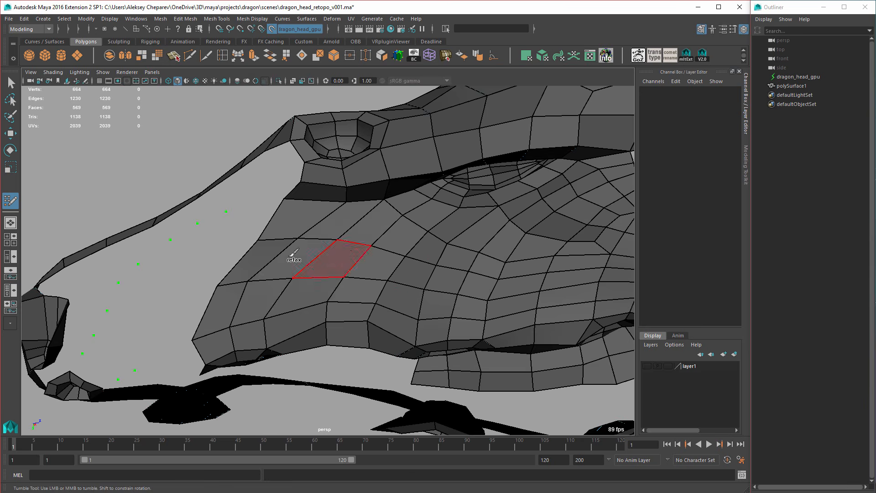
left_click_drag(291, 255, 405, 231, "alt")
Fill a strip of quads linking the larger scaled socket down to the jaw socket below it.
left_click(647, 366)
left_click(647, 365)
mouse_move(347, 292)
left_mouse_down("alt")
mouse_move(463, 294)
mouse_move(445, 294)
left_mouse_up("alt")
left_click(401, 277, "shift")
left_click(385, 299, "shift")
left_click(395, 331, "shift")
mouse_move(388, 310)
left_mouse_down("alt")
mouse_move(366, 280)
mouse_move(422, 268)
mouse_move(402, 297)
left_mouse_up("alt")
left_click(395, 301, "shift")
left_click(433, 301, "shift")
left_click_drag(483, 309, 439, 261, "alt")
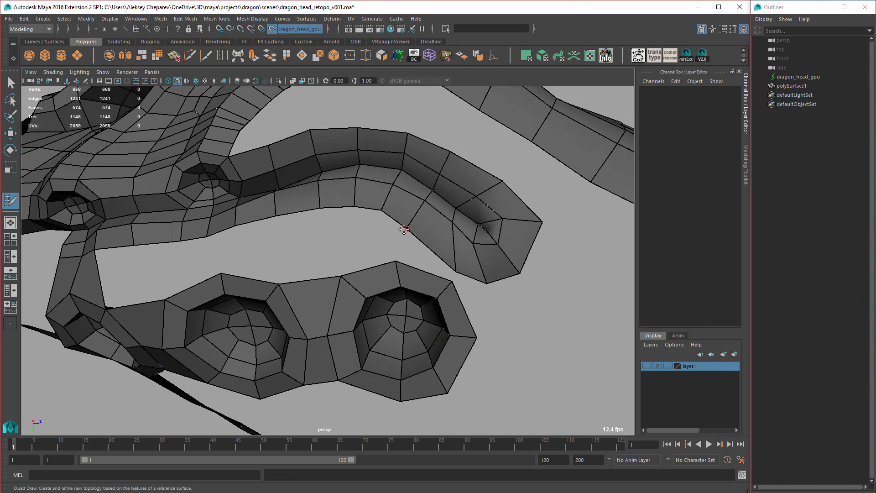
Bridge the lip's lower row to the large jaw sockets with quads and insert an edge loop between them.
middle_click_drag(371, 274, 382, 253, "alt")
left_click(351, 286, "shift")
left_click(289, 316, "ctrl")
left_click(308, 285, "shift")
left_click(263, 287, "shift")
middle_click_drag(438, 260, 385, 264, "alt")
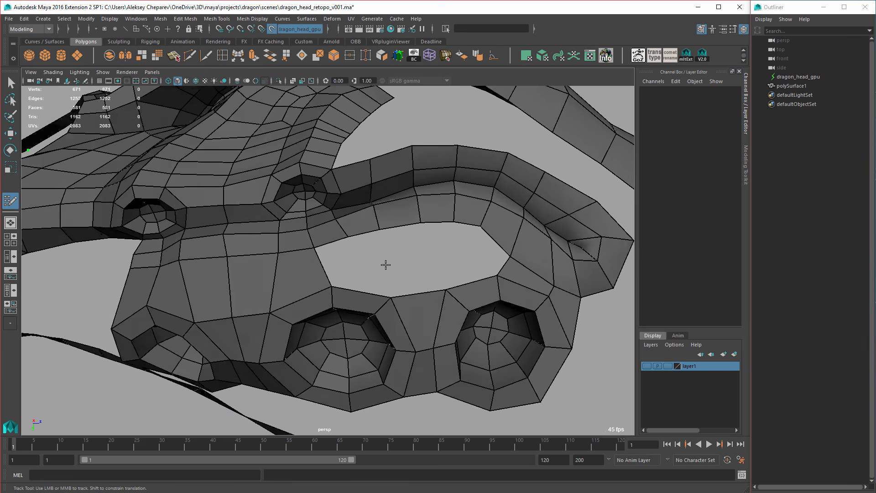
Fill the remaining opening between the mouth corner's row and the two large jaw sockets.
left_click_drag(385, 264, 393, 267, "alt")
left_click(354, 276, "shift")
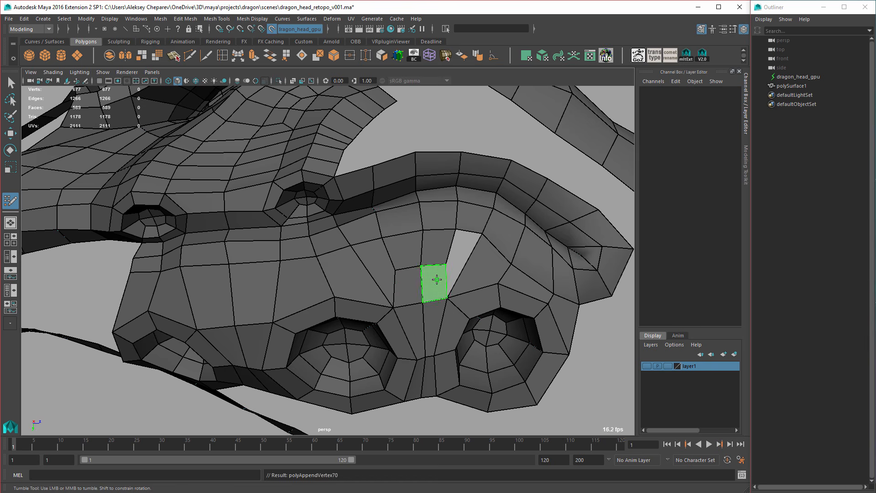
mouse_move(408, 268)
right_mouse_down("alt")
mouse_move(292, 246)
mouse_move(411, 292)
right_mouse_up("alt")
Place points and fill quads along the jaw's underside from the front jaw socket back toward the large jaw socket.
left_click(646, 366)
left_click_drag(461, 328, 450, 279, "alt")
left_click(647, 366)
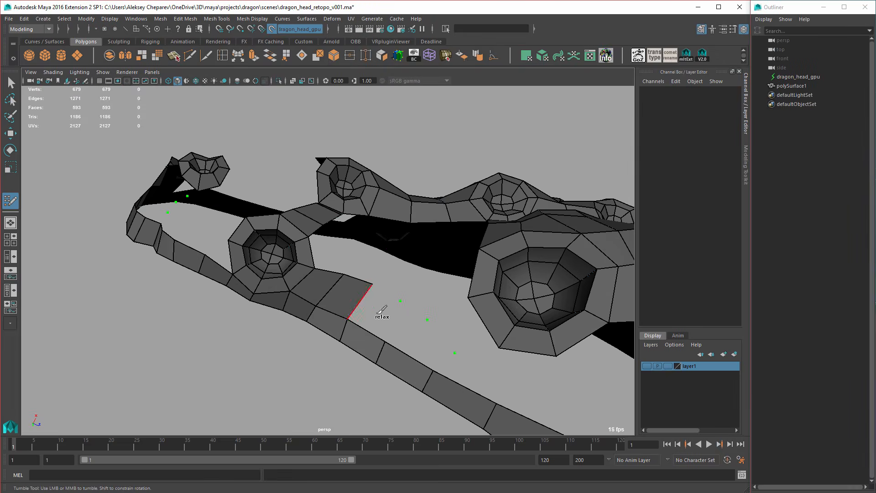
middle_click_drag(382, 307, 477, 330, "alt")
left_click(435, 336, "shift")
left_click(530, 348)
left_click(506, 347, "shift")
Place points below the lip strip and insert an edge loop in the strip joining the lip and front jaw sockets.
left_click(646, 366)
mouse_move(491, 283)
left_mouse_down("alt")
mouse_move(488, 308)
mouse_move(336, 293)
left_mouse_up("alt")
left_click(647, 366)
middle_click_drag(475, 291, 441, 287, "alt")
right_click_drag(440, 288, 467, 288, "alt")
middle_click_drag(467, 288, 496, 293, "alt")
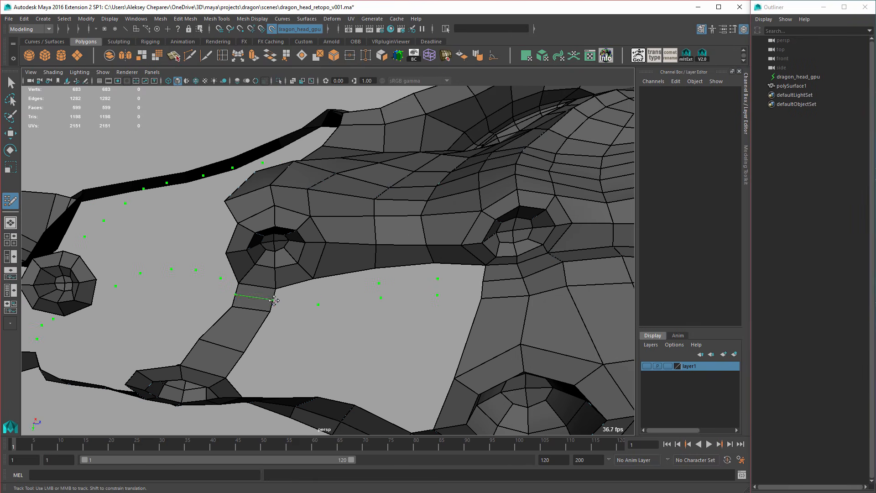
left_click(259, 297, "ctrl")
Fill the row of quads beneath the lip strip from the second lip socket back to the larger scaled socket.
left_click(296, 293, "shift")
left_click(348, 287, "shift")
left_click(407, 282, "shift")
left_click(459, 281, "shift")
left_click(413, 272, "shift")
left_click(647, 366)
left_click(647, 366)
middle_click_drag(438, 332, 387, 292, "alt")
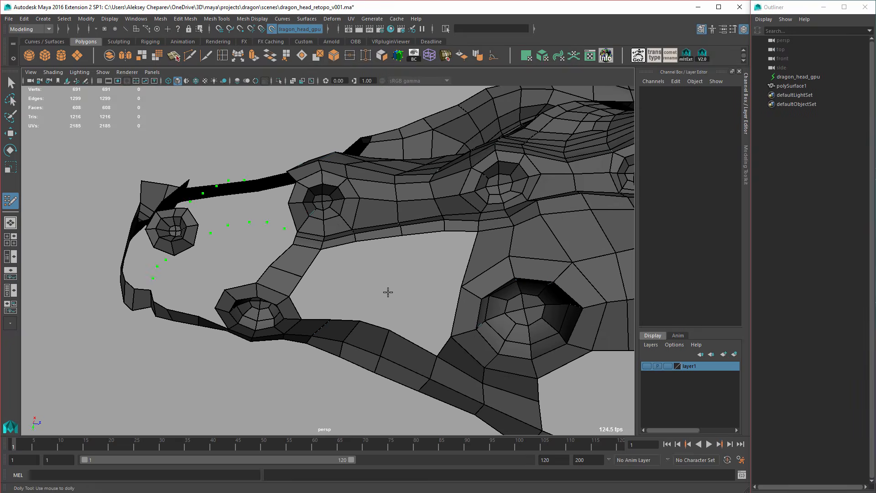
Widen the strip between the lip socket and front jaw socket with extra quads and delete its surplus edges.
left_click_drag(419, 304, 421, 309, "alt")
left_click(331, 270)
left_click(314, 285, "shift")
left_click(329, 251, "shift")
left_click_drag(392, 283, 391, 273, "alt")
left_click(324, 305, "ctrl+shift")
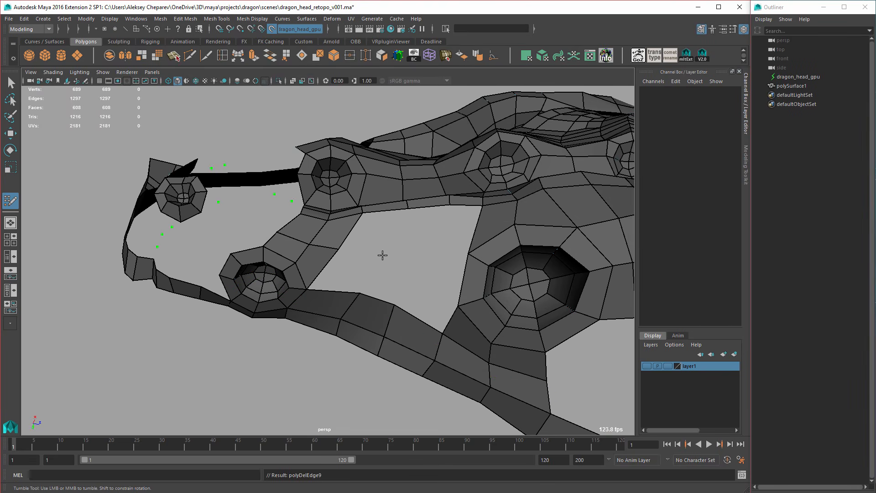
Fill the opening on the jaw's side between the front and large jaw sockets and delete a surplus edge.
left_click_drag(434, 311, 329, 279, "shift")
left_click(393, 237)
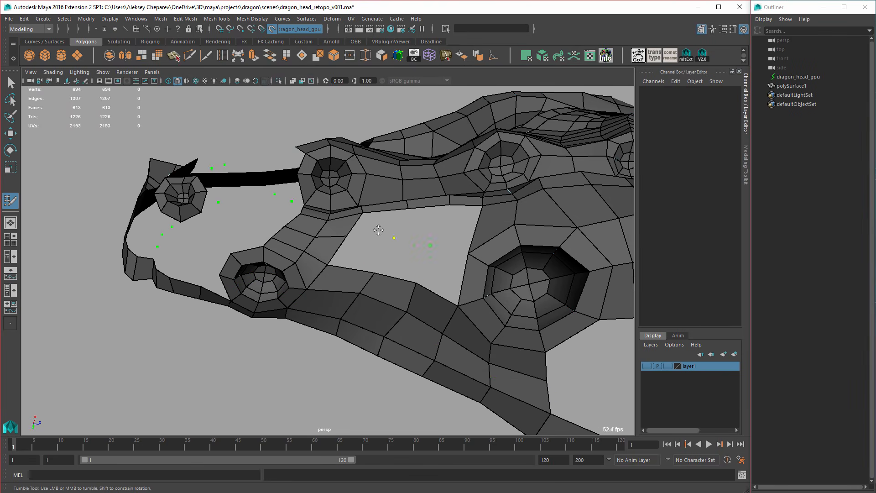
left_click(431, 242)
mouse_move(460, 228)
left_mouse_down("shift")
mouse_move(364, 252)
mouse_move(448, 307)
left_mouse_up("shift")
left_click(354, 305, "shift")
mouse_move(353, 305)
left_mouse_down("alt")
mouse_move(393, 268)
mouse_move(334, 284)
mouse_move(383, 292)
mouse_move(412, 337)
mouse_move(406, 319)
left_mouse_up("alt")
left_click(335, 284, "ctrl+shift")
Check the layer with the reference, then fill a strip of quads from the snout's front rim to the small front lip socket.
left_click(647, 366)
left_click(647, 366)
left_click(318, 297, "shift")
left_click(336, 274, "shift")
left_click(352, 256, "shift")
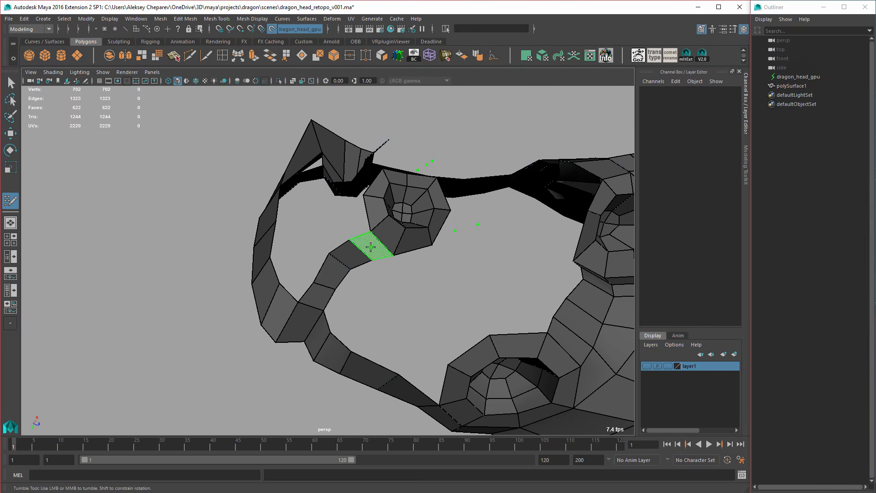
left_click(369, 249, "shift")
Fill four more quads along the front lip strip beneath the small socket.
mouse_move(416, 277)
left_mouse_down("alt")
mouse_move(365, 330)
mouse_move(348, 293)
mouse_move(484, 306)
mouse_move(410, 297)
left_mouse_up("alt")
left_click(404, 297, "shift")
left_click(383, 305, "shift")
left_click(363, 314, "shift")
left_click(339, 325, "shift")
Fill quads in the gap between the nostril's lower tip and the front lip socket.
left_click_drag(324, 343, 496, 355, "alt")
middle_click_drag(496, 354, 396, 343, "alt")
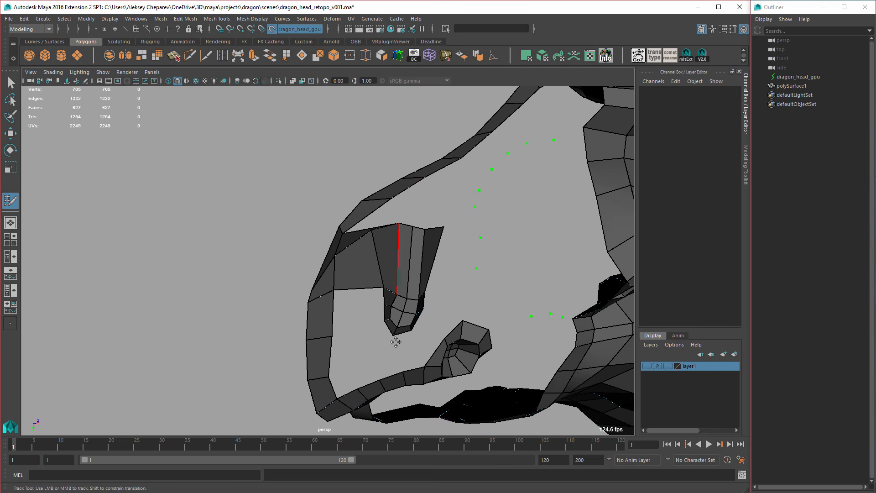
left_click(410, 346, "shift")
left_click_drag(411, 345, 492, 336, "alt")
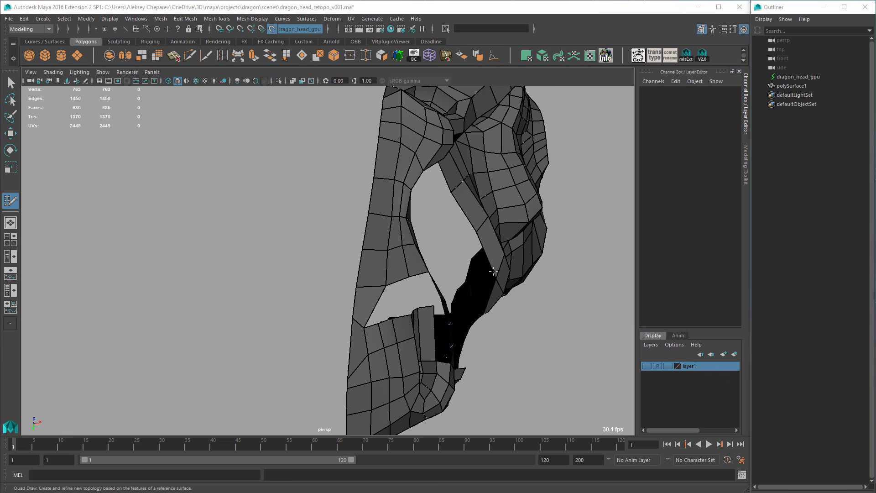
Fill the first quads in the gap between the nose bridge and the nostril, checking them against the layer's reference.
mouse_move(492, 271)
left_mouse_down("alt")
mouse_move(432, 243)
mouse_move(383, 287)
mouse_move(390, 279)
left_mouse_up("alt")
left_click(386, 300, "shift")
mouse_move(392, 228)
left_mouse_down("alt")
mouse_move(309, 297)
mouse_move(319, 284)
mouse_move(396, 251)
mouse_move(417, 272)
mouse_move(335, 302)
mouse_move(379, 292)
mouse_move(382, 262)
mouse_move(397, 266)
mouse_move(328, 270)
left_mouse_up("alt")
left_click(647, 366)
left_click(646, 366)
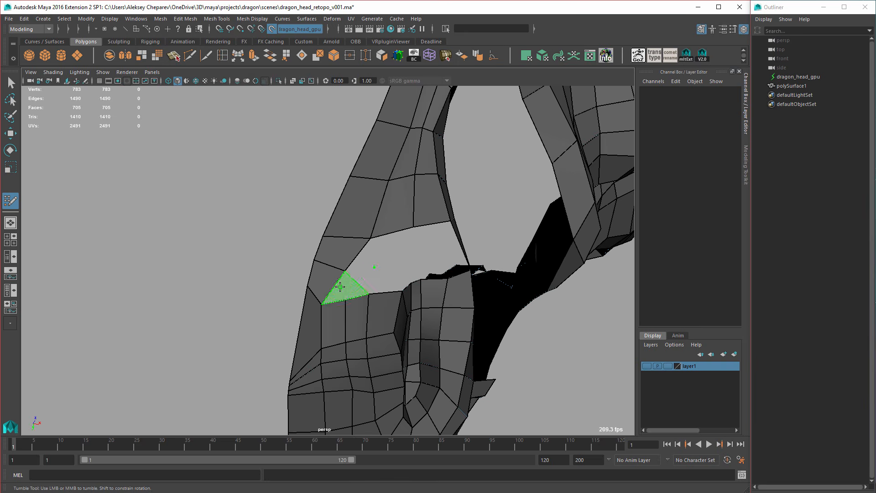
left_click(372, 254, "shift")
right_click_drag(365, 257, 344, 309, "alt")
left_click_drag(344, 309, 338, 311, "alt")
left_click(340, 310, "shift")
Close the remaining gap between the nose bridge and the nostril's upper rim with quads.
left_click_drag(384, 292, 442, 286, "alt")
left_click(428, 256, "shift")
mouse_move(429, 256)
left_mouse_down("alt")
mouse_move(397, 277)
mouse_move(358, 264)
mouse_move(376, 266)
left_mouse_up("alt")
left_click(428, 267, "shift")
left_click(358, 264, "shift")
left_click(375, 266, "shift")
left_click(312, 269, "shift")
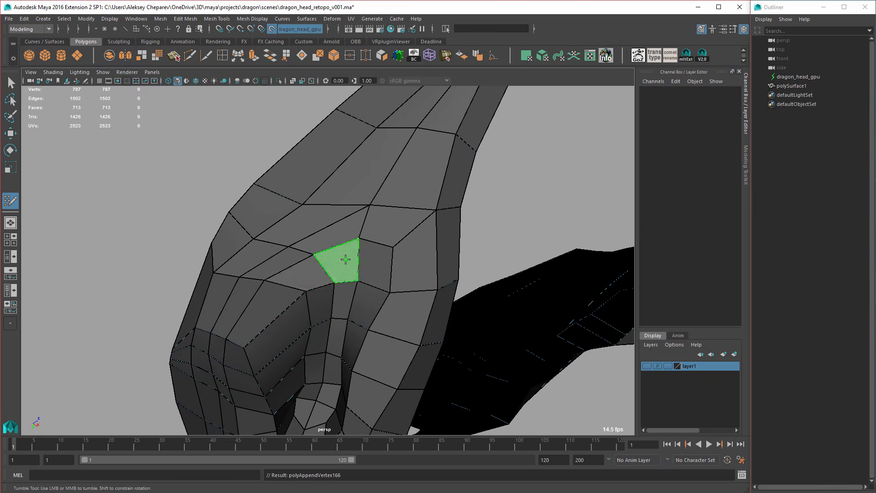
left_click(344, 259, "shift")
Fill quads across the lower end of the snout's side opening, joining the lip socket area to the cheek above the lip.
right_click_drag(344, 259, 394, 244, "alt")
mouse_move(393, 244)
left_mouse_down("alt")
mouse_move(372, 262)
mouse_move(428, 266)
mouse_move(455, 241)
mouse_move(438, 261)
mouse_move(431, 239)
left_mouse_up("alt")
left_click(438, 262, "shift")
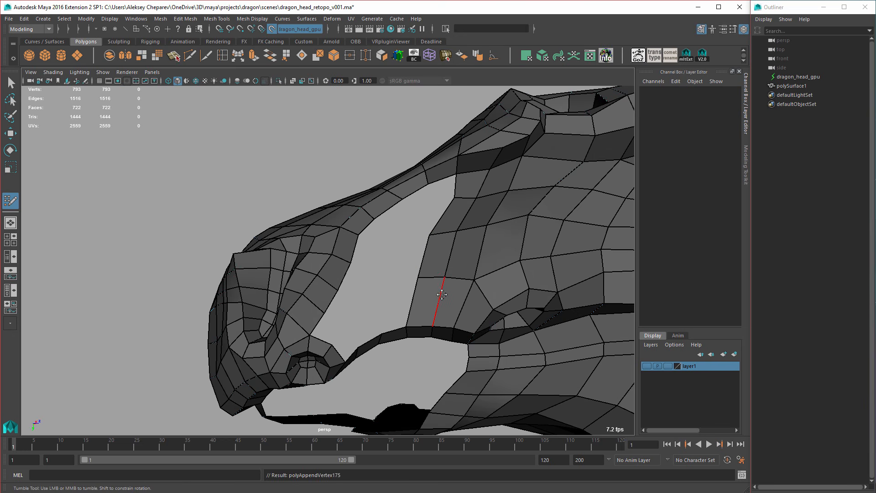
left_click_drag(453, 296, 358, 268, "alt")
left_click_drag(370, 299, 314, 310, "alt")
left_click(301, 318, "shift")
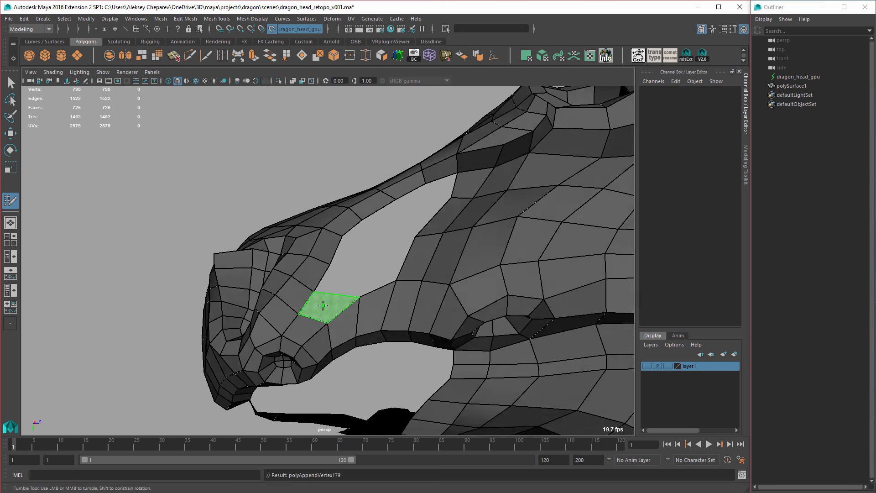
Fill a quad at the lower corner of the snout-side hole and place three new points along the gap.
left_click(323, 305, "shift")
mouse_move(323, 305)
right_mouse_down("alt")
mouse_move(347, 276)
mouse_move(450, 276)
right_mouse_up("alt")
left_click(409, 244)
left_click(387, 264)
left_click(361, 282)
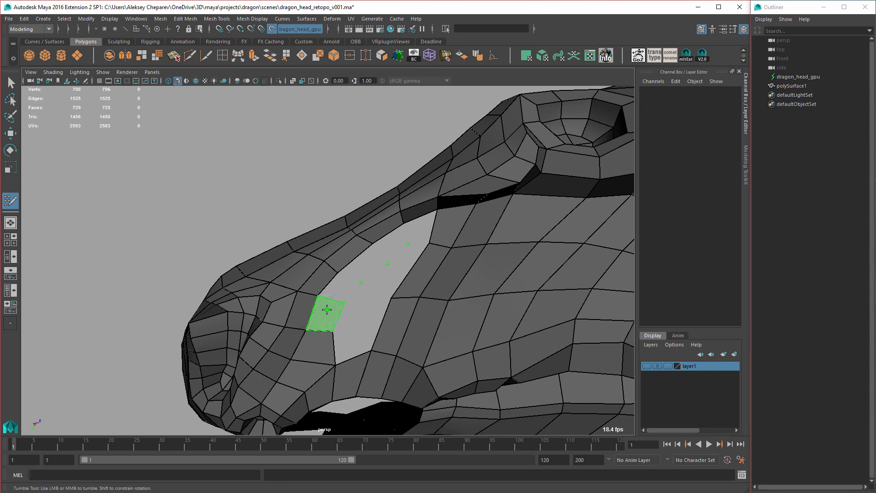
left_click_drag(386, 261, 405, 287, "alt")
right_click_drag(405, 288, 274, 287, "alt")
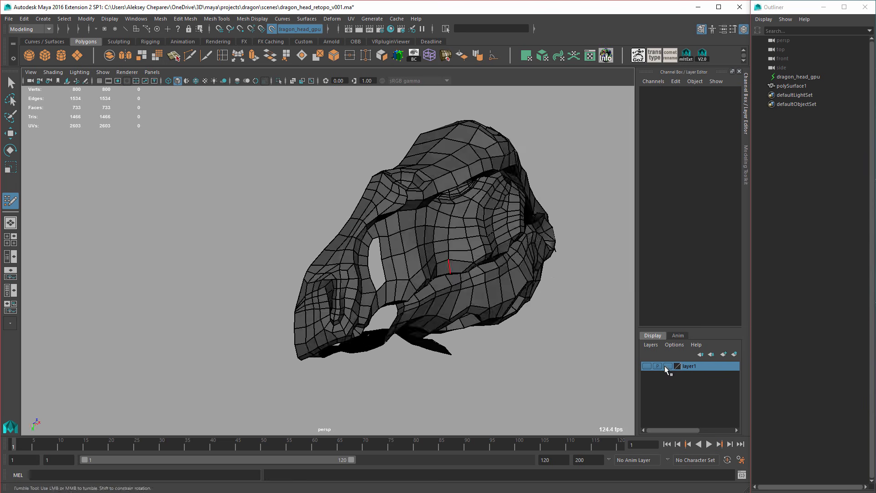
Undo the last two edits and fill another quad in the snout-side hole with the sculpt layer hidden.
right_click_drag(456, 297, 631, 347, "alt")
key("ctrl+z")
key("ctrl+z")
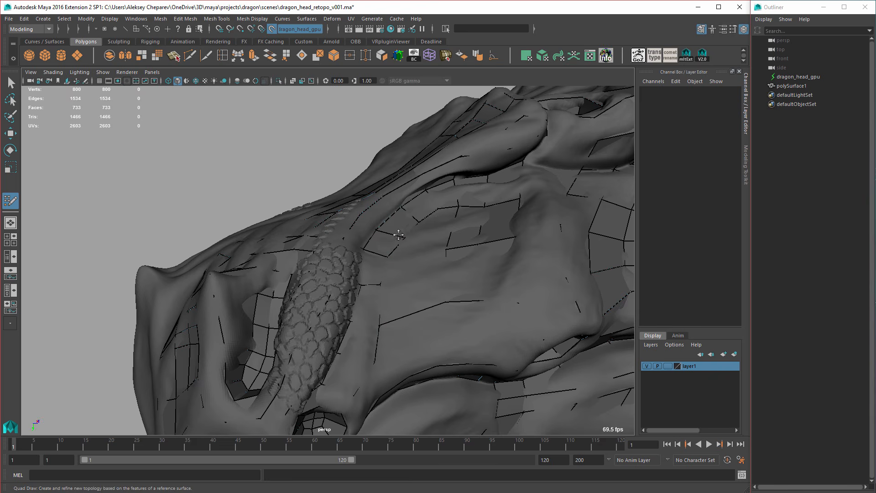
left_click(646, 366)
mouse_move(479, 301)
left_mouse_down("alt")
mouse_move(424, 275)
mouse_move(385, 279)
mouse_move(432, 249)
mouse_move(450, 225)
left_mouse_up("alt")
left_click(413, 272, "shift")
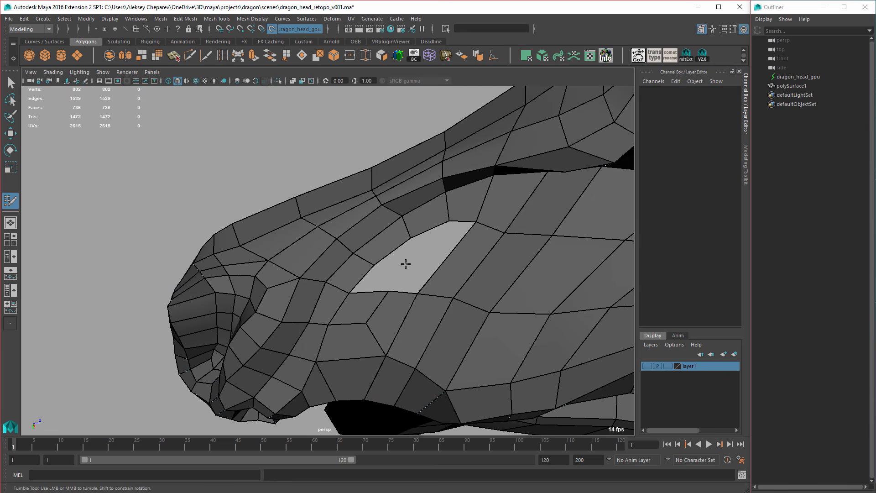
Close the remaining snout-side gap with quads and save the scene.
scroll(406, 263, "down", 3)
middle_click_drag(602, 306, 491, 284, "alt")
left_click_drag(491, 283, 365, 248, "alt")
scroll(369, 250, "up", 3)
middle_click_drag(365, 249, 357, 267, "alt")
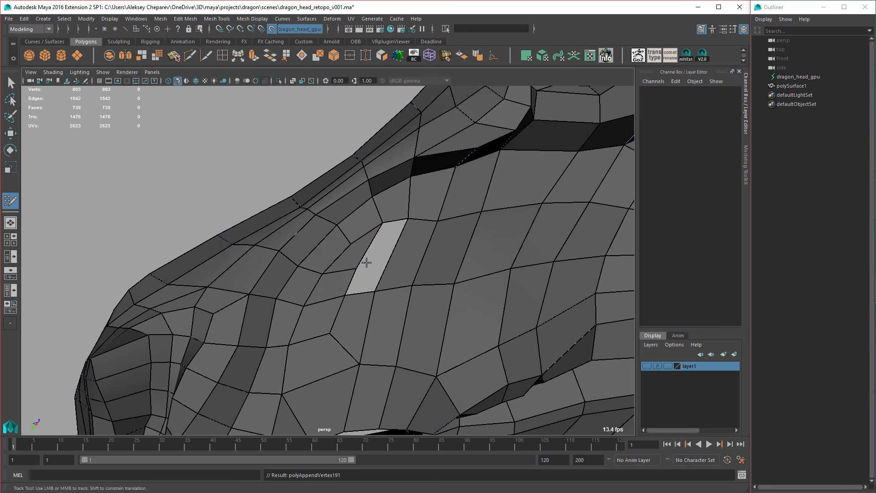
scroll(367, 262, "down", 3)
middle_click_drag(482, 268, 391, 268, "alt")
key("ctrl+s")
middle_click_drag(447, 270, 371, 279, "alt")
left_click_drag(372, 278, 370, 259, "alt")
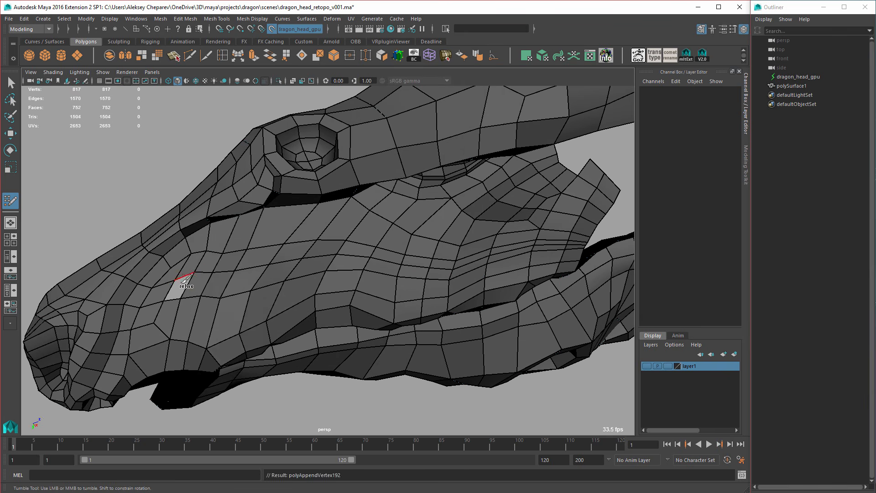
left_click(181, 278, "shift")
left_click_drag(269, 299, 341, 297, "alt")
right_click_drag(340, 297, 270, 299, "alt")
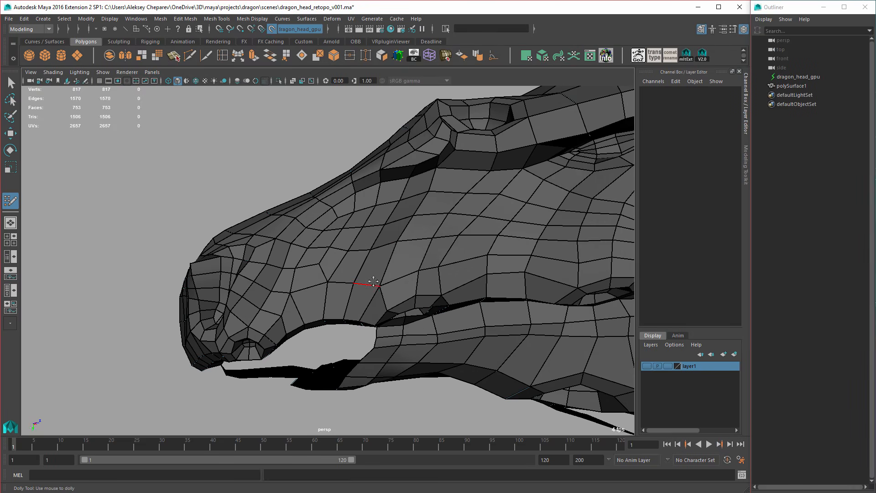
Delete the poorly flowing faces on the side of the snout above the front of the mouth opening.
left_click_drag(365, 285, 365, 301, "alt")
right_click_drag(319, 310, 365, 310, "alt")
left_click(331, 305, "ctrl+shift")
left_click(307, 327, "ctrl+shift")
left_click(345, 253, "ctrl+shift")
right_click_drag(345, 254, 310, 253, "alt")
middle_click_drag(574, 270, 486, 252, "alt")
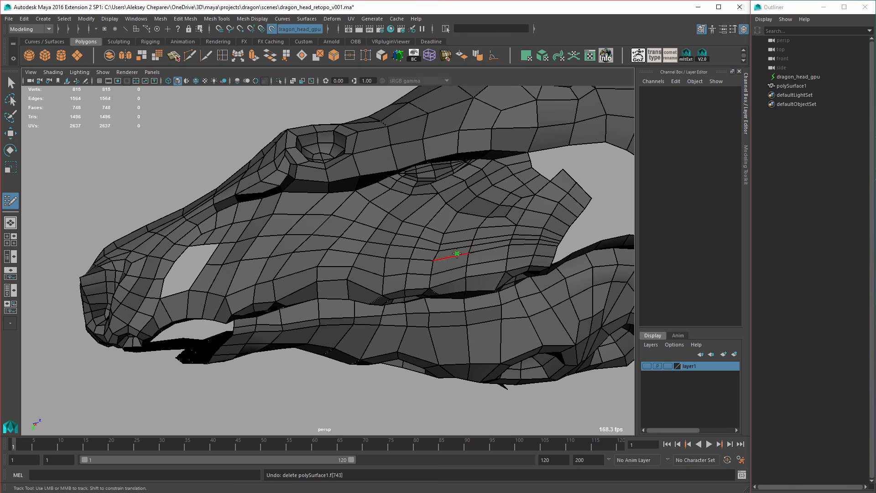
Simplify the mesh around the reopened snout hole and refill its lower part with quads.
middle_click_drag(233, 249, 390, 270, "alt")
right_click_drag(390, 269, 536, 293, "alt")
left_click(473, 274, "shift")
left_click(364, 364, "ctrl")
right_click_drag(411, 319, 365, 319, "alt")
left_click_drag(365, 319, 358, 287, "alt")
right_click_drag(438, 330, 366, 256, "alt")
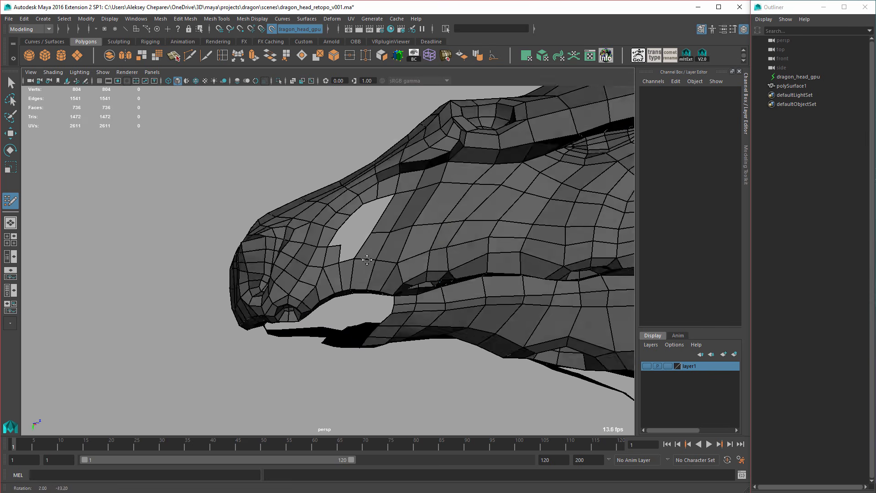
Fill the rest of the snout hole with quads above the mouth opening.
left_click_drag(366, 257, 320, 246, "alt")
right_click_drag(319, 246, 373, 231, "alt")
left_click(321, 272, "shift")
left_click(346, 287, "shift")
right_click_drag(347, 288, 323, 264, "alt")
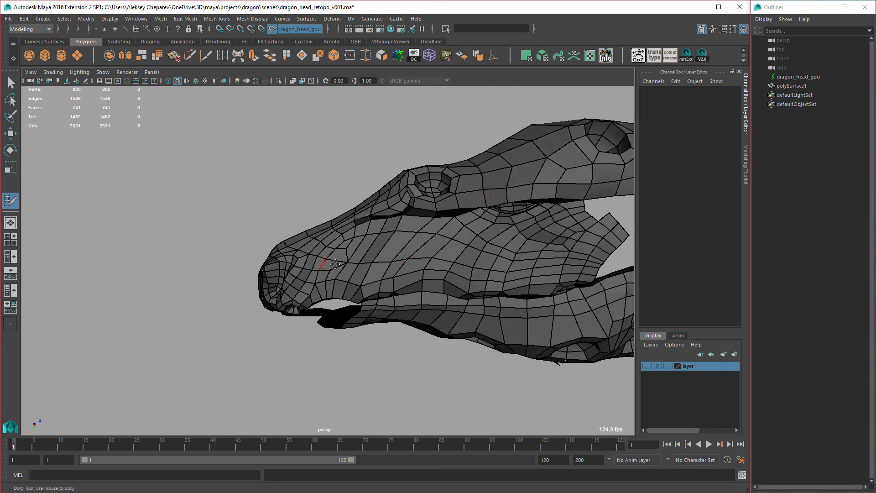
Compare the mesh with the sculpt layer and place a row of new points along the upper edge of the mouth opening.
mouse_move(322, 264)
left_mouse_down("alt")
mouse_move(365, 292)
mouse_move(410, 274)
mouse_move(375, 237)
left_mouse_up("alt")
left_click(646, 366)
right_click_drag(374, 273, 461, 282, "alt")
left_click(646, 365)
left_click(360, 325)
left_click(371, 302)
left_click_drag(461, 283, 320, 305, "alt")
left_click(265, 308)
left_click(295, 291)
left_click(332, 266)
left_click(357, 250)
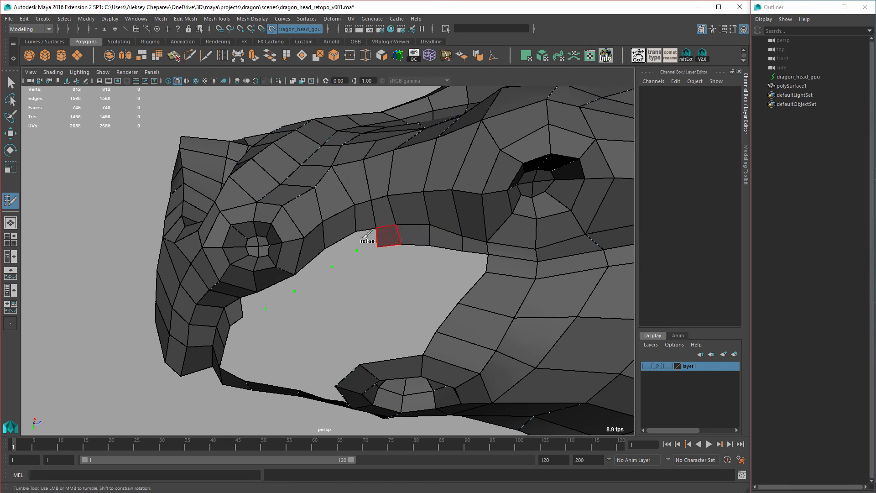
Fill quads between the new points and the upper lip edge of the mouth opening.
left_click(367, 239, "shift")
left_click(343, 249, "shift")
left_click(313, 270, "shift")
left_click_drag(313, 270, 391, 223, "alt")
left_click(391, 223, "shift")
left_click(366, 229, "shift")
Check the lip against the sculpt layer and continue the strip of quads along the mouth opening's upper edge.
left_click(647, 366)
mouse_move(392, 269)
left_mouse_down("alt")
mouse_move(385, 317)
mouse_move(397, 269)
left_mouse_up("alt")
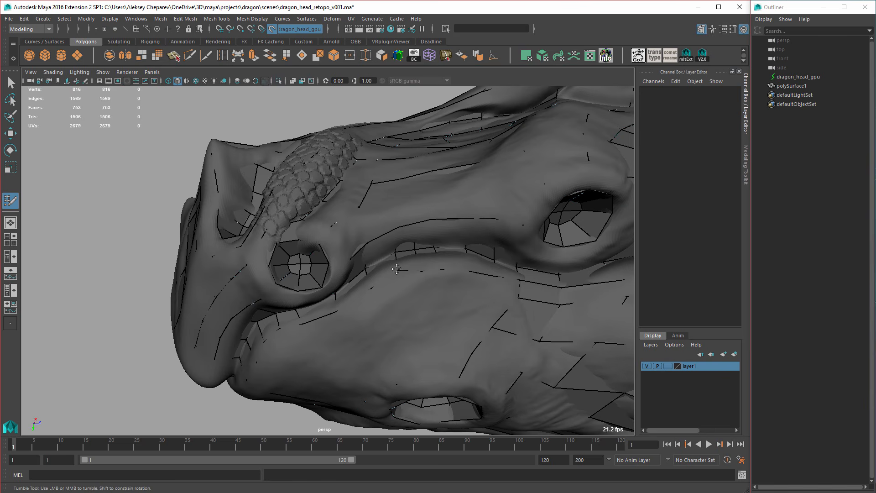
left_click(646, 366)
mouse_move(479, 326)
left_mouse_down("alt")
mouse_move(438, 307)
mouse_move(432, 293)
mouse_move(371, 280)
left_mouse_up("alt")
left_click(362, 281, "shift")
left_click(370, 259, "shift")
left_click(388, 251, "shift")
left_click_drag(395, 250, 415, 301, "alt")
left_click(384, 305, "shift")
left_click(416, 290, "shift")
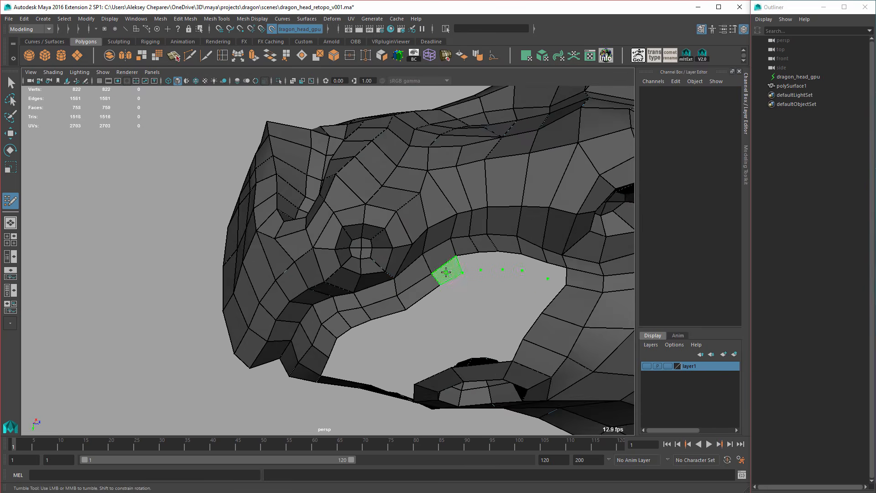
Fill the second row of quads along the upper lip and compare it with the sculpt layer.
left_click(446, 272, "shift")
left_click_drag(467, 267, 485, 277, "alt")
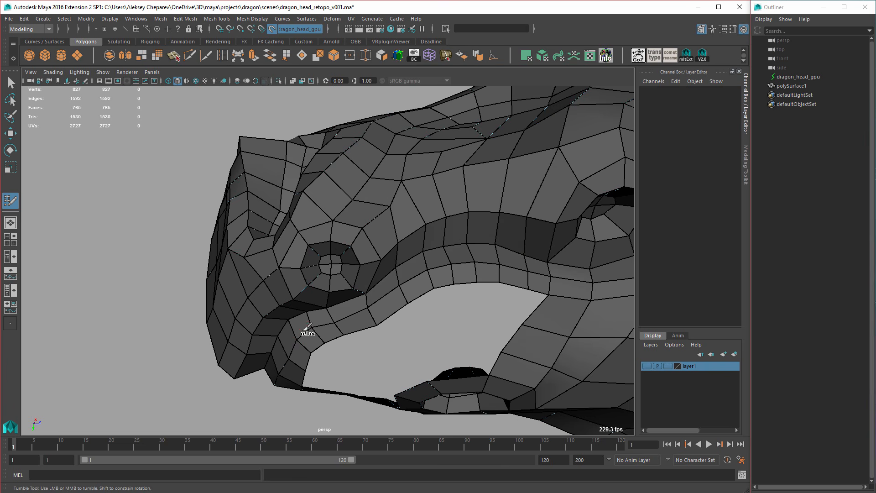
left_click(647, 365)
left_click(646, 365)
Fill quads across the rear of the mouth opening, above the front lower-jaw socket.
left_click_drag(511, 297, 392, 242, "alt")
right_click_drag(292, 250, 336, 250, "alt")
mouse_move(336, 250)
left_mouse_down("alt")
mouse_move(379, 282)
mouse_move(398, 268)
left_mouse_up("alt")
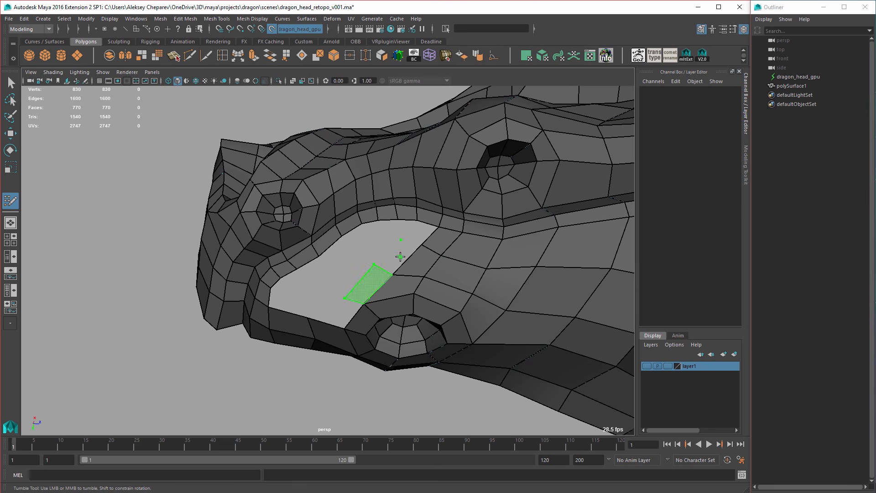
left_click(397, 228, "shift")
right_click_drag(397, 227, 342, 228, "alt")
middle_click_drag(493, 329, 406, 262, "alt")
left_click_drag(406, 262, 416, 271, "alt")
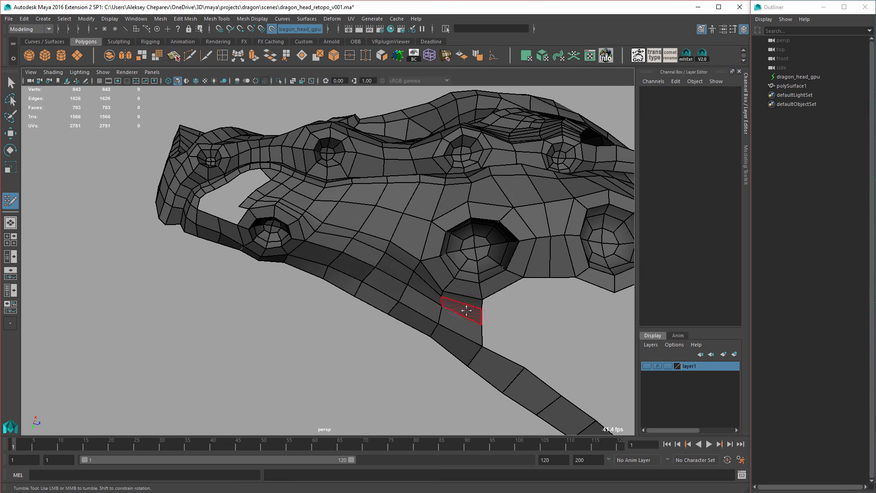
Extend the quads forward from the rear patch into the mouth opening.
left_click_drag(466, 311, 404, 261, "alt")
right_click_drag(365, 262, 393, 262, "alt")
middle_click_drag(393, 273, 384, 281, "alt")
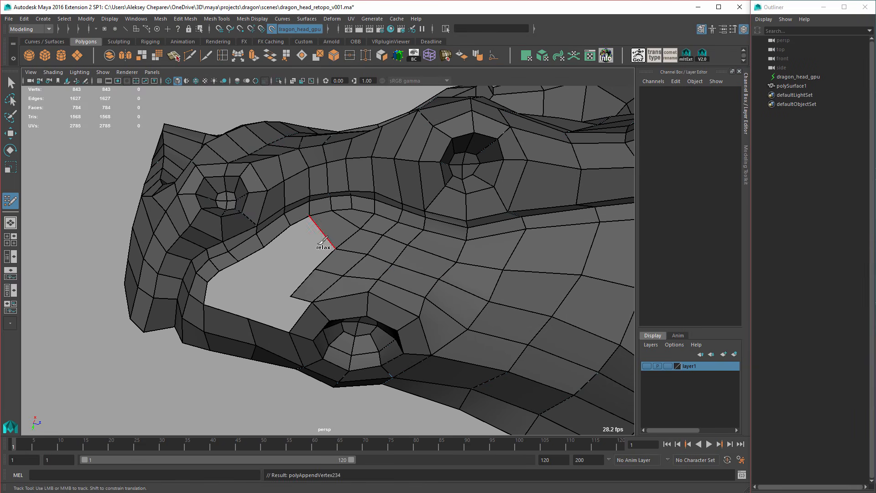
left_click(322, 242, "shift")
middle_click_drag(306, 271, 300, 268, "alt")
left_click(294, 274, "shift")
Check the mouth area against the sculpt layer and fill more quads in front of the lower-jaw socket.
middle_click_drag(350, 242, 275, 204, "alt")
right_click_drag(275, 204, 206, 215, "alt")
left_click_drag(205, 215, 224, 219, "alt")
left_click(647, 365)
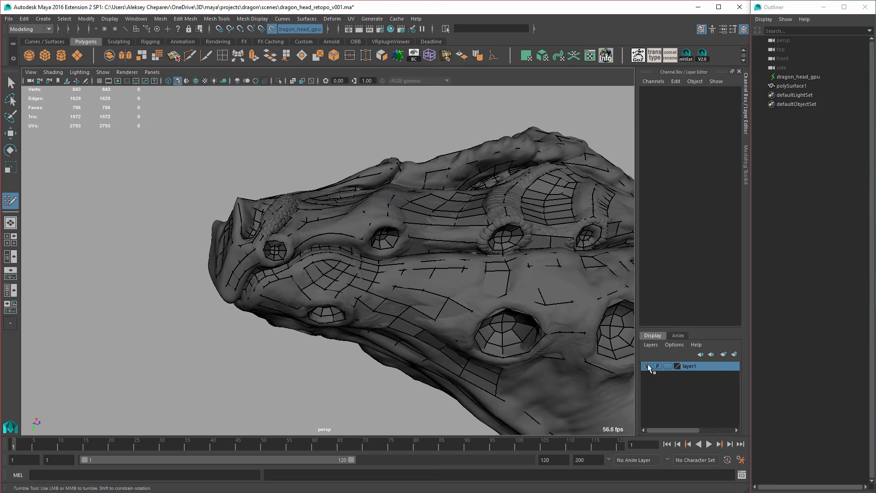
left_click(647, 365)
left_click_drag(347, 273, 338, 269, "alt")
right_click_drag(337, 269, 391, 278, "alt")
middle_click_drag(314, 258, 329, 286, "alt")
left_click(333, 288, "shift")
left_click_drag(333, 288, 341, 254, "alt")
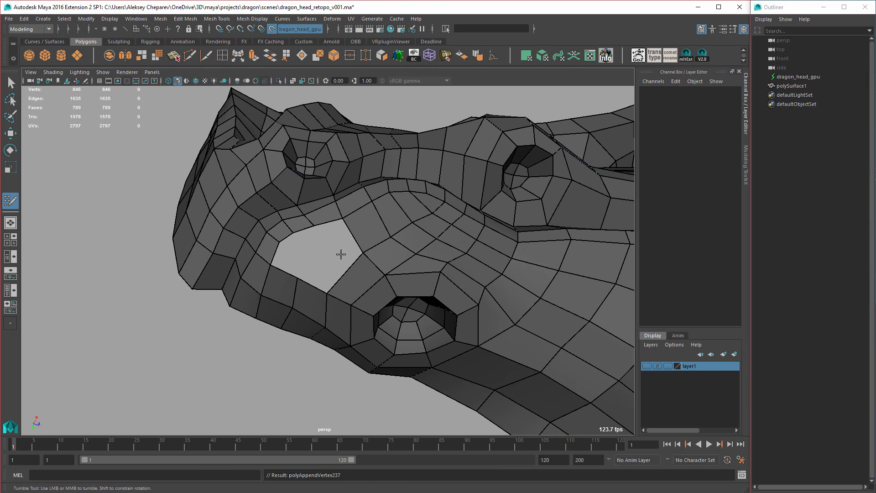
Close the remaining hole at the front of the mouth with quads, adding a point where needed.
left_click(310, 253, "shift")
left_click(312, 237, "shift")
right_click_drag(312, 237, 273, 246, "alt")
left_click_drag(319, 256, 461, 288, "alt")
mouse_move(461, 287)
middle_mouse_down("alt")
mouse_move(363, 241)
mouse_move(359, 288)
middle_mouse_up("alt")
left_click(441, 259)
left_click(423, 248, "shift")
left_click_drag(423, 248, 456, 322, "alt")
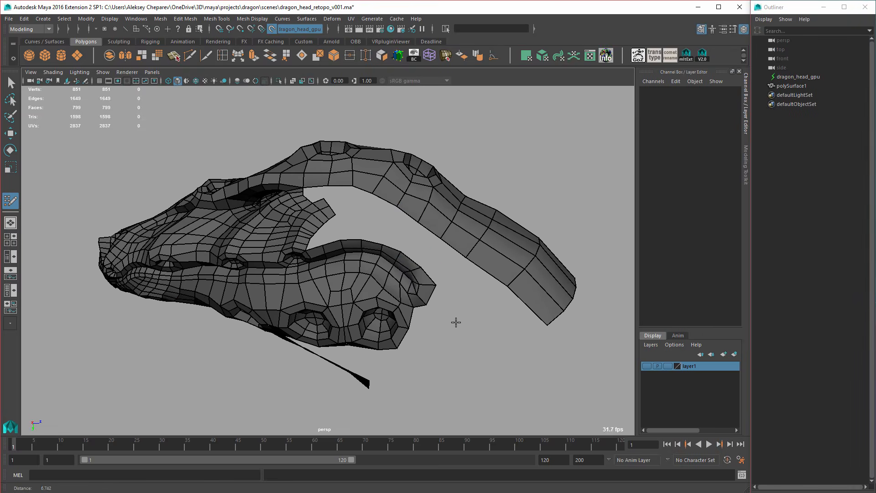
Bridge the upper head ridge to the rear of the jaw with quads and begin a strip beneath the ridge.
right_click_drag(456, 323, 614, 345, "alt")
middle_click_drag(374, 196, 379, 274, "alt")
right_click_drag(320, 274, 372, 279, "alt")
left_click_drag(373, 279, 333, 297, "alt")
middle_click_drag(333, 296, 301, 232, "alt")
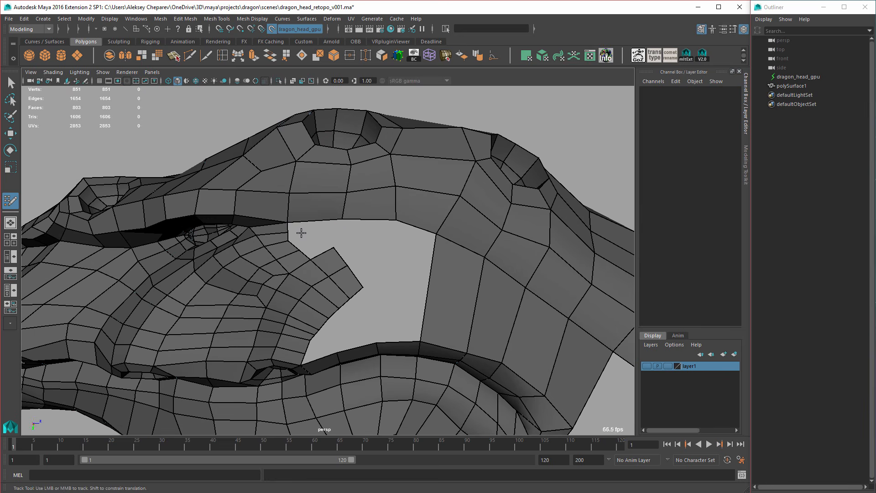
left_click(374, 226, "shift")
right_click_drag(374, 225, 303, 181, "alt")
left_click(303, 181, "shift")
left_click_drag(303, 182, 498, 195, "alt")
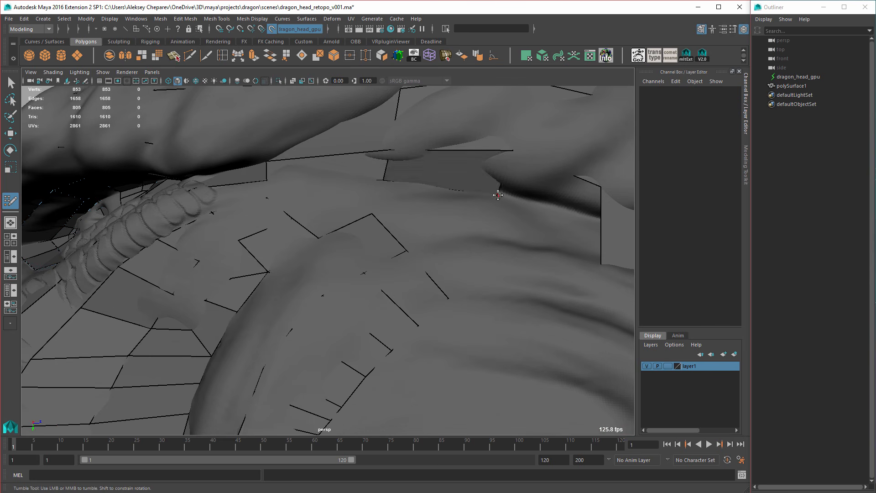
Insert an edge loop along the rear bridge and fill a quad beneath the ridge, checking against the sculpt layer.
left_click_drag(289, 181, 269, 164, "alt")
right_click_drag(269, 164, 365, 255, "alt")
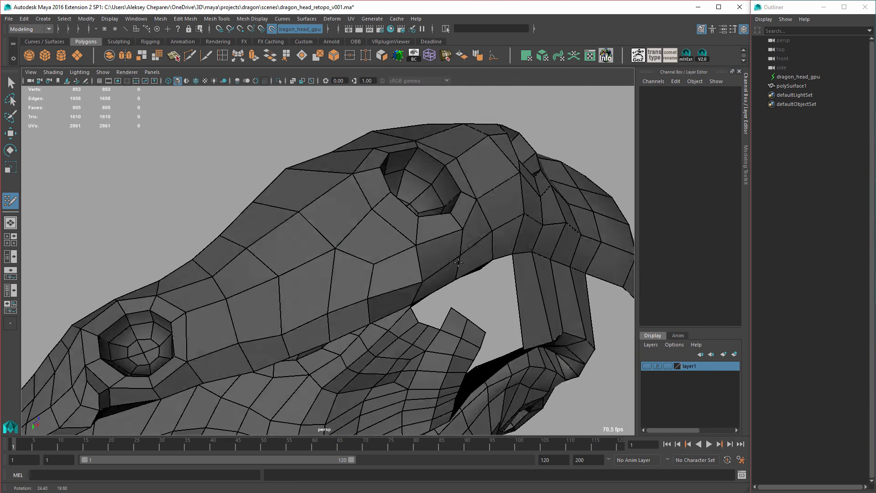
left_click_drag(365, 256, 323, 196, "alt")
right_click_drag(323, 196, 538, 319, "alt")
left_click(538, 320, "ctrl")
left_click(646, 365)
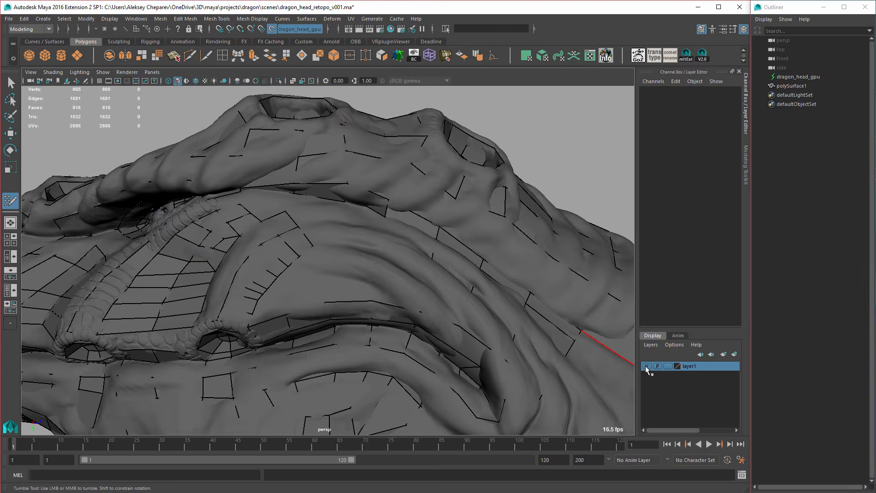
mouse_move(646, 366)
left_mouse_down("alt")
mouse_move(472, 314)
mouse_move(305, 245)
left_mouse_up("alt")
left_click(446, 334, "shift")
mouse_move(446, 334)
left_mouse_down("alt")
mouse_move(565, 358)
mouse_move(335, 174)
mouse_move(446, 256)
left_mouse_up("alt")
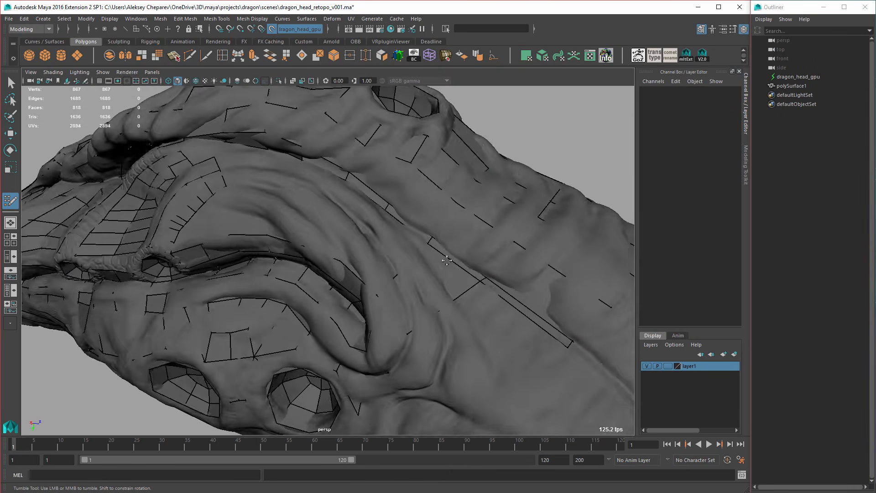
Fill quads under the head ridge and insert edge loops through the rear cheek patch.
key("h")
middle_click_drag(446, 256, 434, 225, "alt")
right_click_drag(433, 224, 308, 252, "alt")
mouse_move(309, 252)
left_mouse_down("alt")
mouse_move(292, 244)
mouse_move(311, 277)
left_mouse_up("alt")
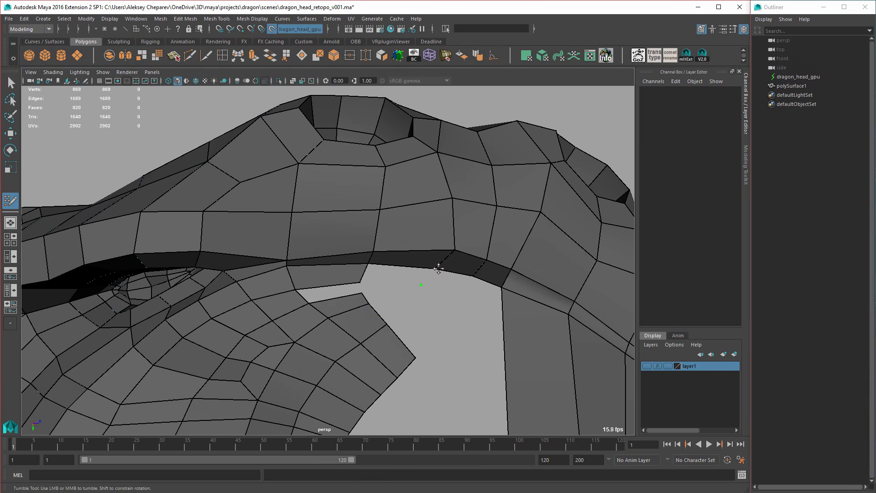
left_click(472, 291, "shift")
mouse_move(472, 291)
left_mouse_down("alt")
mouse_move(456, 283)
mouse_move(480, 277)
mouse_move(416, 219)
mouse_move(401, 237)
left_mouse_up("alt")
left_click(401, 237, "ctrl")
mouse_move(402, 237)
right_mouse_down("alt")
mouse_move(395, 246)
mouse_move(404, 246)
right_mouse_up("alt")
left_click(405, 224, "ctrl")
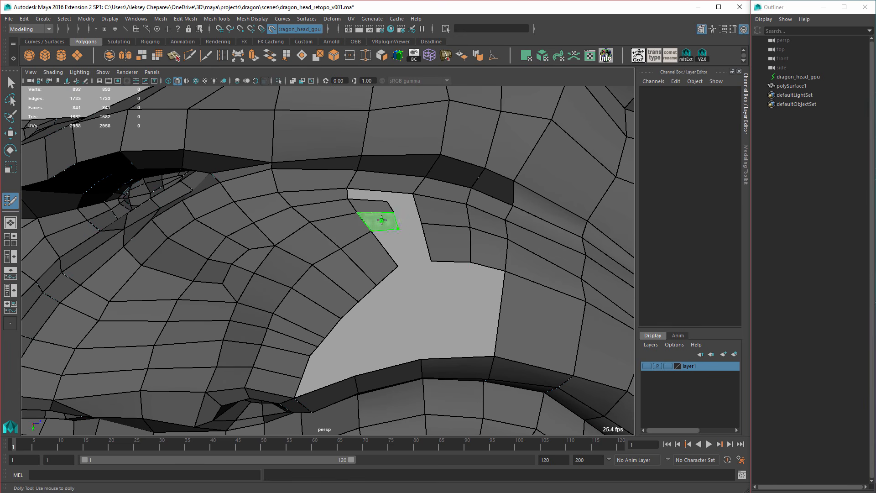
Fill the narrow upper gap between the cheek mesh and the rear patch with five quads.
left_click(381, 220, "shift")
left_click(404, 210, "shift")
left_click(415, 233, "shift")
left_click(397, 247, "shift")
left_click(380, 197, "shift")
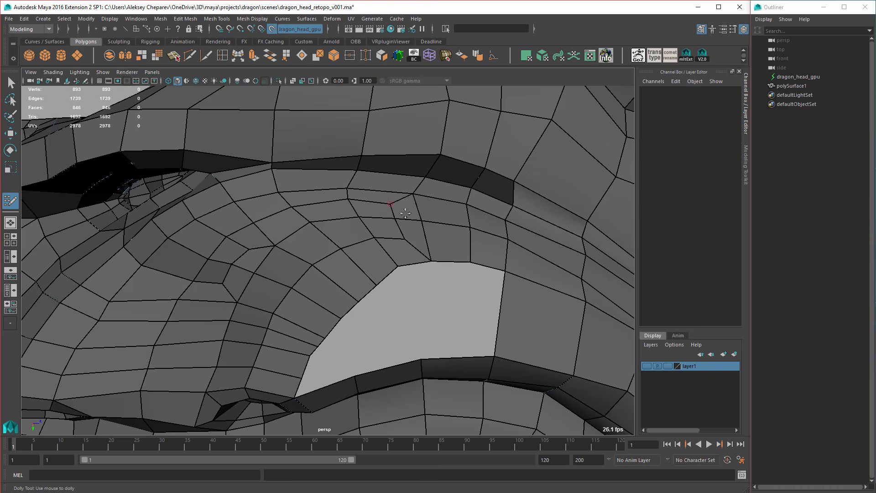
Insert an edge loop near the rear cheek hole and fill quads along its lower and rear edges.
left_click_drag(405, 213, 375, 291, "alt")
left_click(440, 287, "ctrl")
left_click_drag(440, 287, 344, 302, "alt")
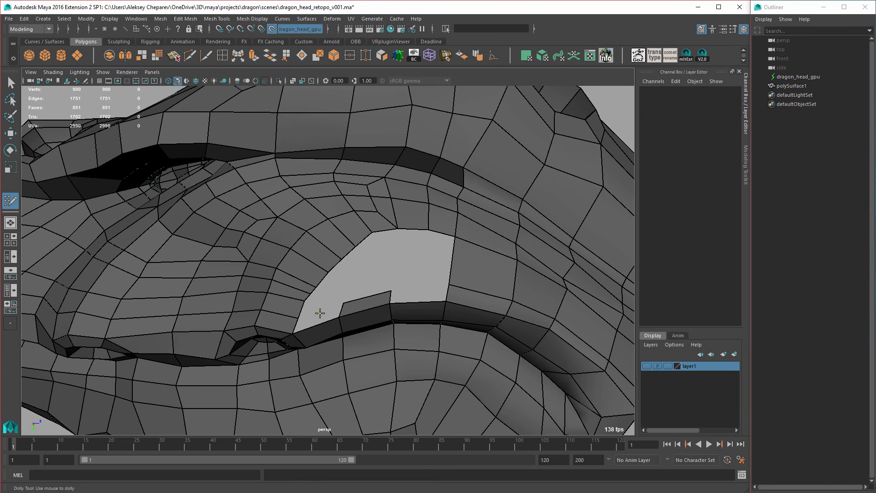
left_click(405, 298, "shift")
mouse_move(405, 298)
right_mouse_down("alt")
mouse_move(347, 292)
mouse_move(415, 284)
right_mouse_up("alt")
left_click(415, 283, "shift")
left_click_drag(415, 284, 383, 288, "alt")
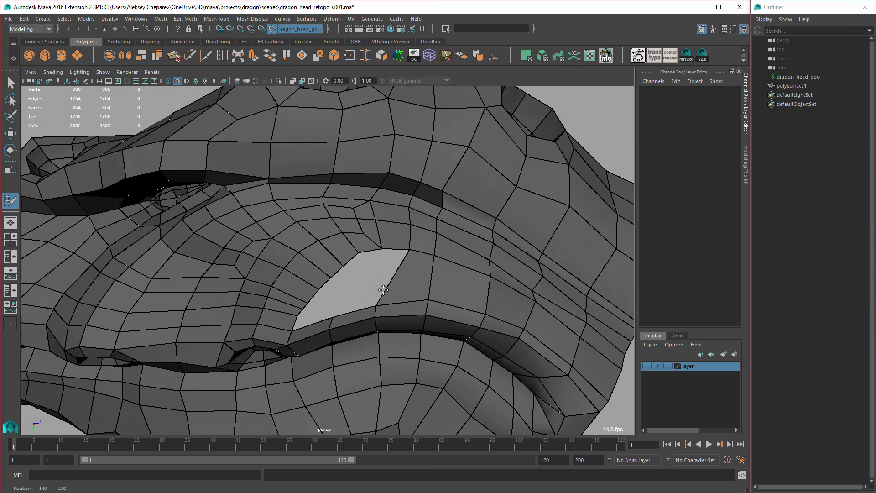
Place new points inside the rear cheek hole and fill quads along its front edge.
right_click_drag(383, 288, 401, 279, "alt")
left_click(383, 263)
left_click(374, 257, "shift")
middle_click_drag(343, 315, 360, 307, "alt")
right_click_drag(360, 307, 382, 300, "alt")
left_click(381, 300)
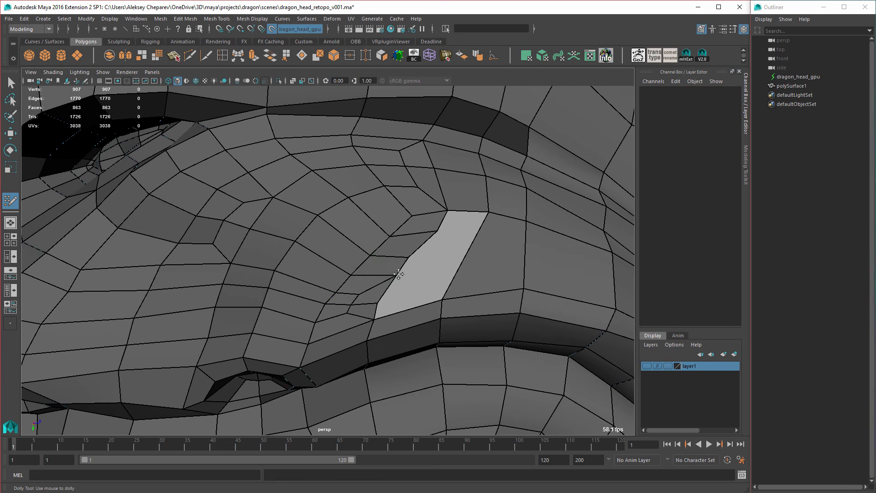
Insert an edge loop beside the remaining rear cheek gap and fill the gap with quads.
right_click_drag(410, 257, 287, 278, "alt")
middle_click_drag(287, 278, 335, 285, "alt")
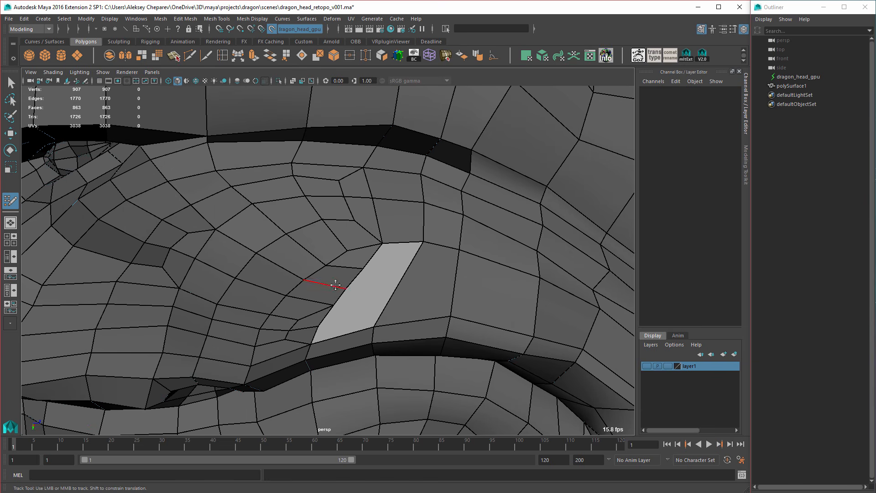
left_click(404, 275, "ctrl")
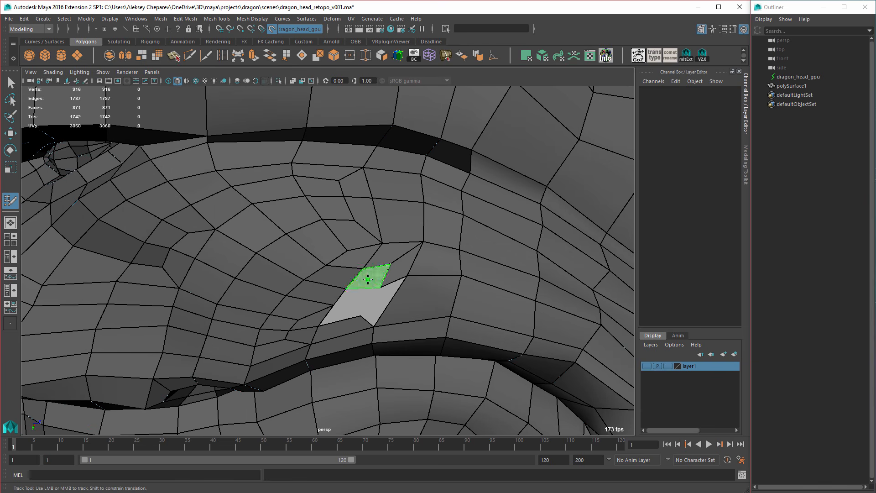
left_click(383, 286, "shift")
mouse_move(429, 271)
left_mouse_down("alt")
mouse_move(415, 297)
mouse_move(459, 333)
mouse_move(614, 368)
mouse_move(338, 314)
mouse_move(376, 210)
mouse_move(441, 184)
left_mouse_up("alt")
Show the sculpt layer, place points along the rear of the lower jaw, and fill a strip of quads between them.
left_click(647, 366)
mouse_move(394, 280)
left_mouse_down("alt")
mouse_move(320, 324)
mouse_move(388, 292)
left_mouse_up("alt")
left_click(321, 325, "shift")
left_click(388, 292, "shift")
left_click(431, 250, "shift")
left_click(479, 219, "shift")
left_click_drag(479, 219, 502, 237, "alt")
left_click_drag(474, 283, 395, 292, "alt")
left_click(305, 254, "shift")
left_click(308, 276, "shift")
left_click(452, 279, "shift")
left_click(347, 255, "shift")
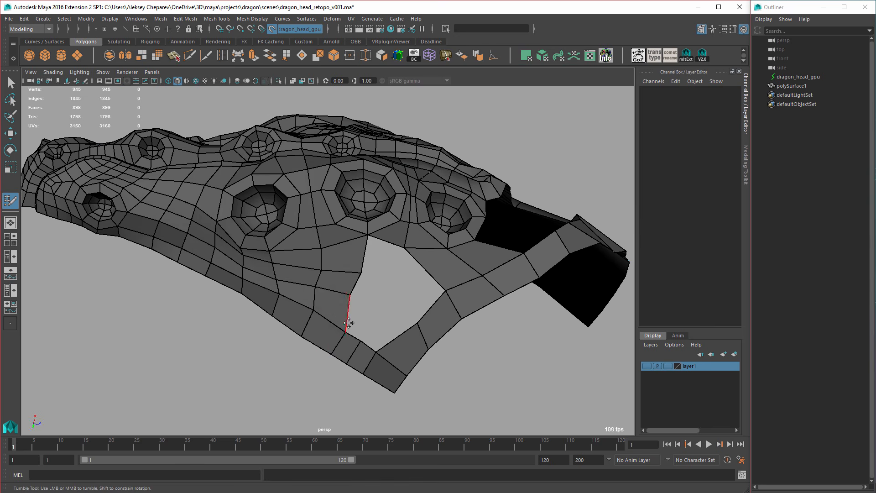
Fill the hole between the lower jaw and the rear strip with quads, inserting an edge loop to match the edges.
left_click(333, 306, "shift")
left_click_drag(333, 307, 426, 329, "alt")
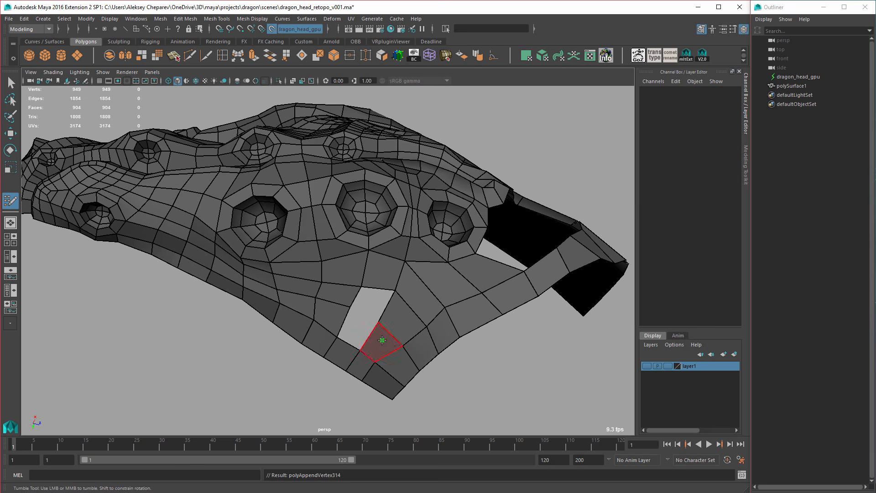
left_click(364, 331, "shift")
left_click(372, 305, "shift")
left_click_drag(372, 305, 607, 414, "alt")
left_click(405, 323, "shift")
left_click(362, 357, "ctrl")
left_click(405, 321, "shift")
Insert an edge loop beside the hole behind the mouth corner and start filling its front side with quads.
right_click_drag(606, 414, 391, 303, "alt")
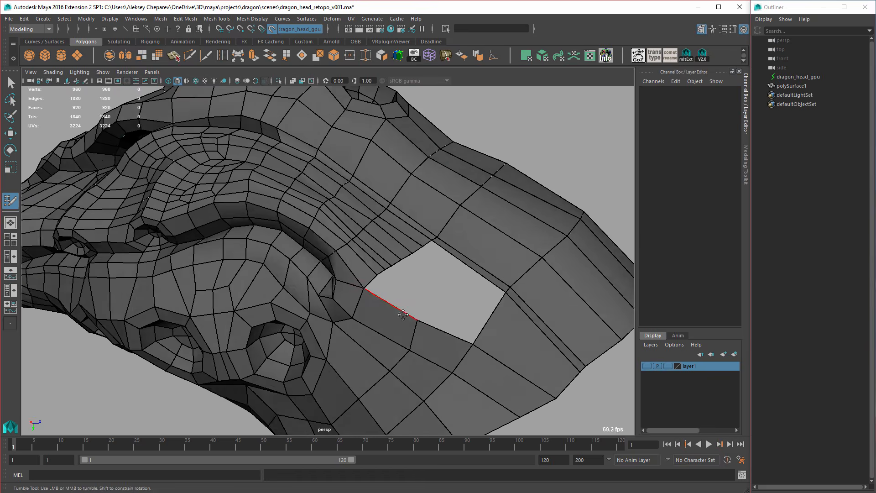
left_click(406, 299, "ctrl")
left_click_drag(391, 303, 384, 320, "alt")
left_click(406, 276, "shift")
right_click_drag(384, 319, 439, 358, "alt")
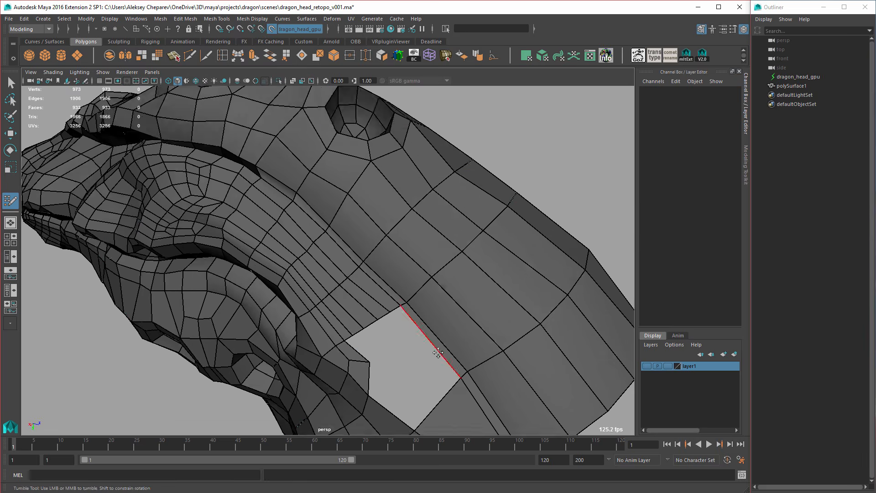
middle_click_drag(440, 358, 376, 305, "alt")
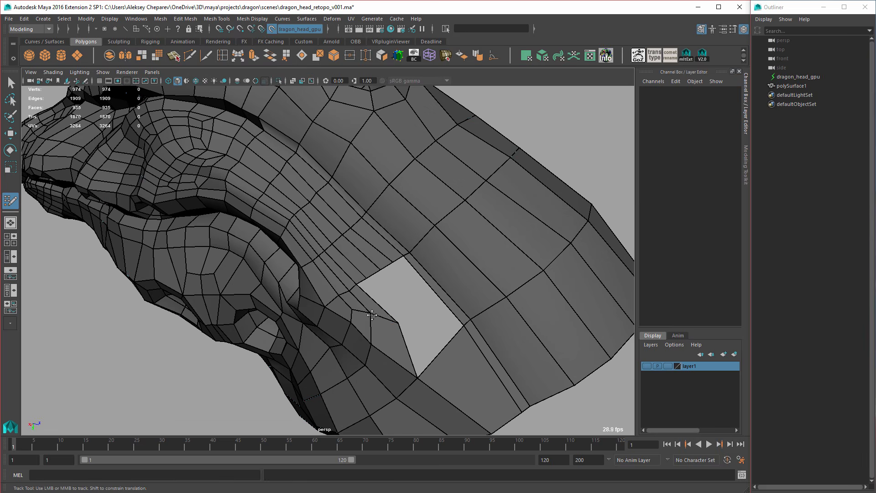
Fill the remaining opening behind the mouth corner with quads.
left_click(438, 337, "shift")
right_click_drag(437, 337, 413, 316, "alt")
left_click(424, 283, "shift")
left_click(413, 313, "shift")
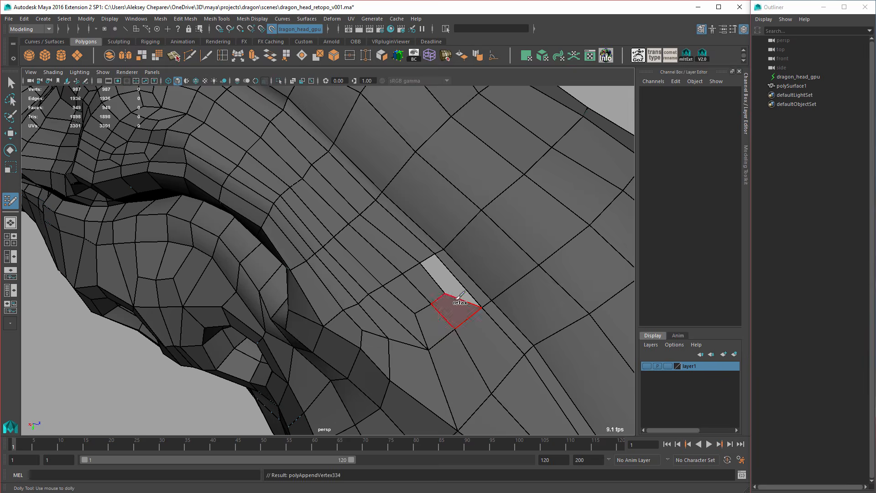
left_click(454, 290, "shift")
right_click_drag(459, 297, 446, 294, "alt")
Hide the sculpt layer and select the half mesh's centre border vertices in the top view.
left_click_drag(445, 293, 543, 342, "alt")
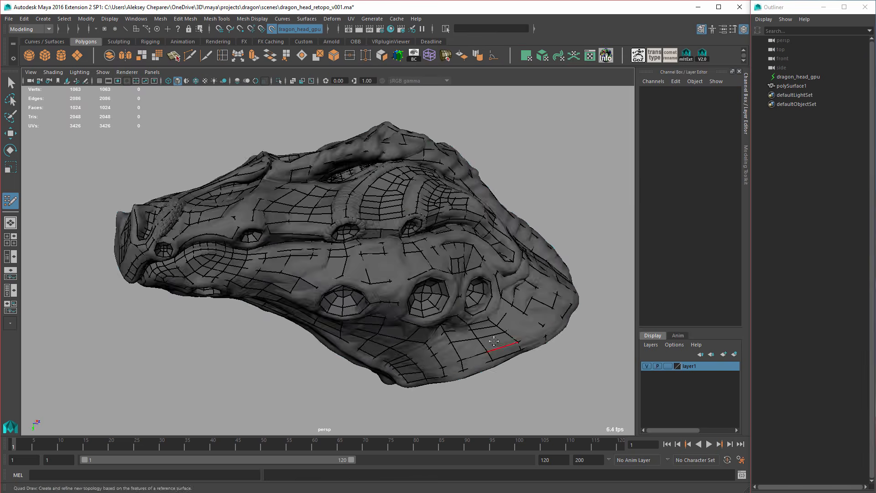
left_click(646, 365)
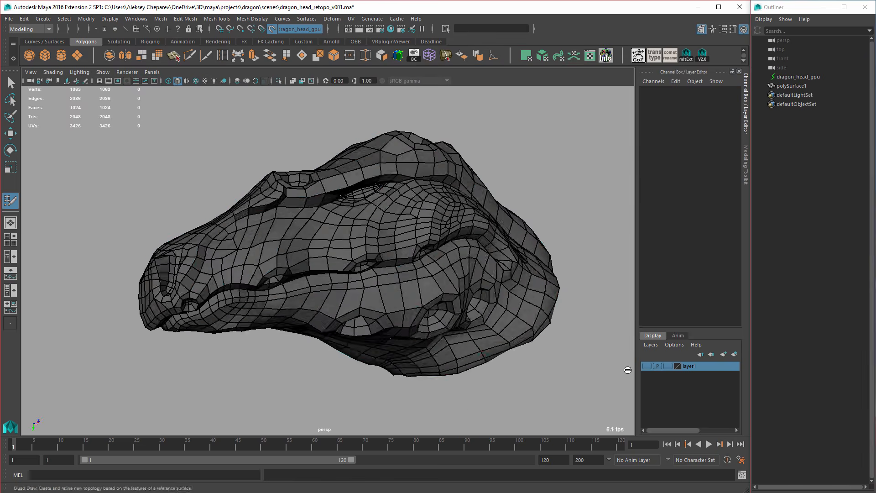
key("w")
left_click(410, 274)
key("space")
right_click_drag(297, 223, 253, 224)
left_click_drag(301, 152, 369, 379)
right_click_drag(369, 274, 456, 191, "alt")
middle_click_drag(486, 137, 458, 299, "alt")
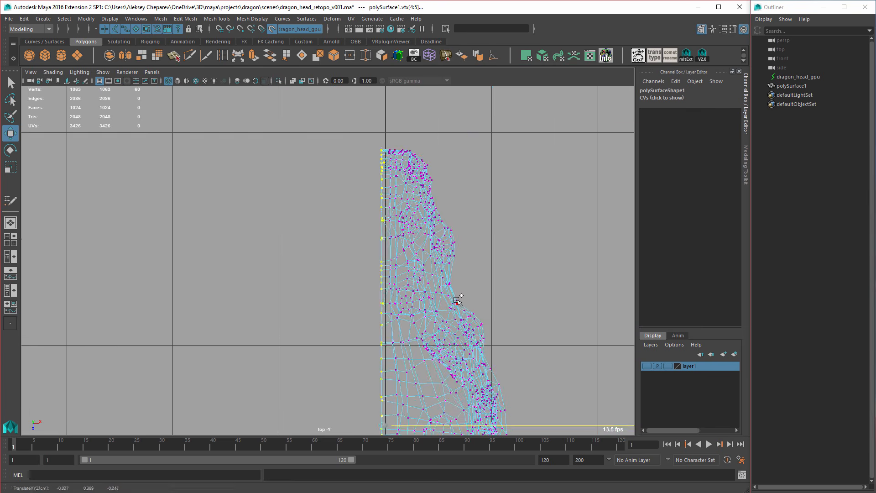
Turn off the live surface and align the centre border vertices to the vertical centre line.
right_click_drag(457, 299, 413, 281, "alt")
middle_click_drag(412, 281, 436, 257, "alt")
right_click_drag(436, 258, 484, 274, "alt")
left_click(272, 29)
left_click_drag(456, 291, 438, 291)
right_click_drag(457, 292, 602, 292, "alt")
middle_click_drag(554, 272, 606, 271)
middle_click_drag(607, 271, 524, 285, "alt")
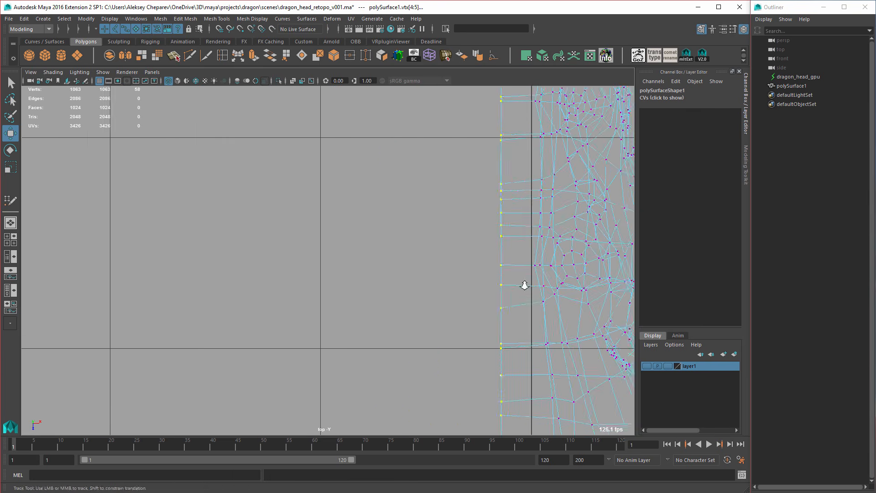
right_click_drag(524, 285, 622, 295, "alt")
middle_click_drag(623, 294, 417, 377, "alt")
middle_click_drag(477, 279, 516, 280)
key("space")
key("space")
left_click_drag(470, 235, 406, 228, "alt")
key("space")
key("space")
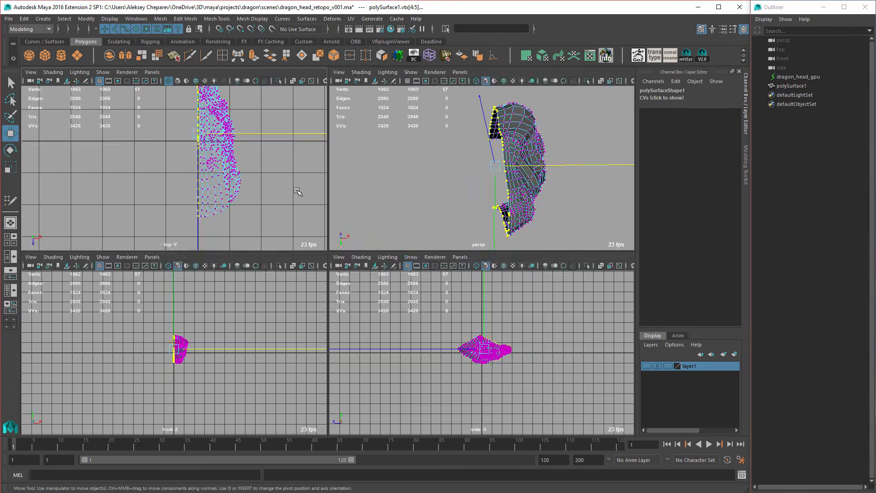
Duplicate the half head in object mode and mirror the copy by setting its Scale X to -1.
key("w")
left_click(331, 218)
middle_click_drag(399, 155, 371, 231, "alt")
right_click_drag(372, 231, 417, 218)
middle_click_drag(445, 284, 432, 285, "alt")
key("ctrl+d")
left_click(722, 142)
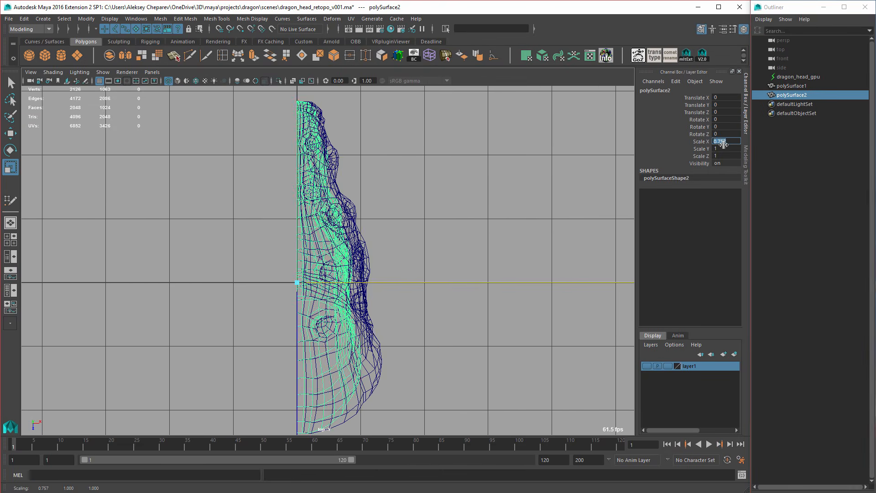
type("-1")
key("Return")
Combine the original and mirrored halves into one mesh and merge the vertices along the centre seam.
key("space")
key("space")
left_click(405, 191, "shift")
left_click(109, 55)
left_click(237, 55)
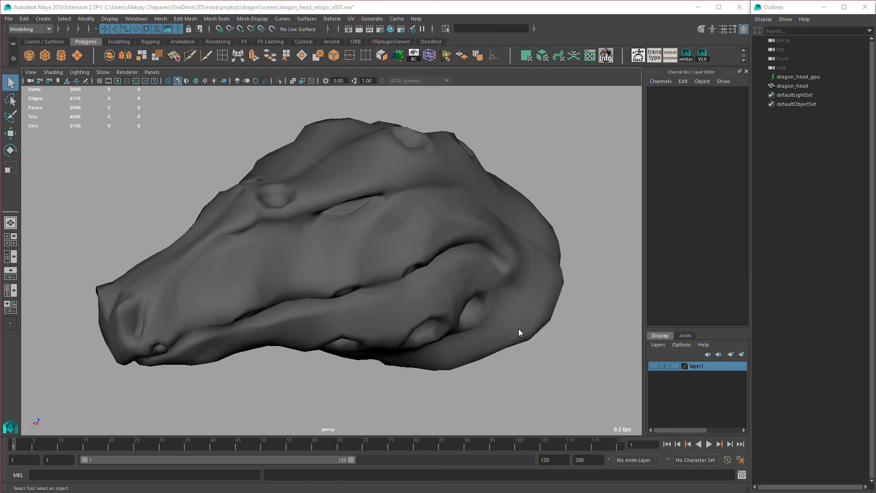
Apply a planar UV projection to the whole dragon_head mesh.
left_click_drag(483, 302, 397, 279, "alt")
left_click(408, 204)
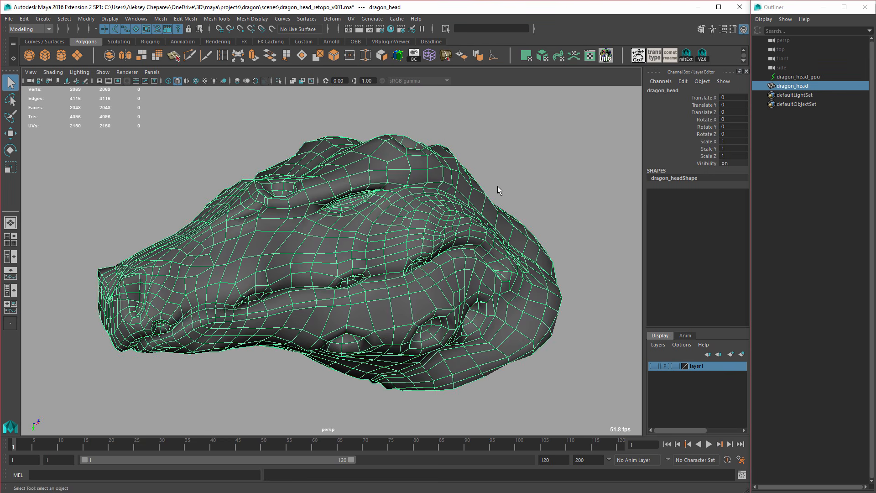
left_click_drag(498, 186, 482, 220, "alt")
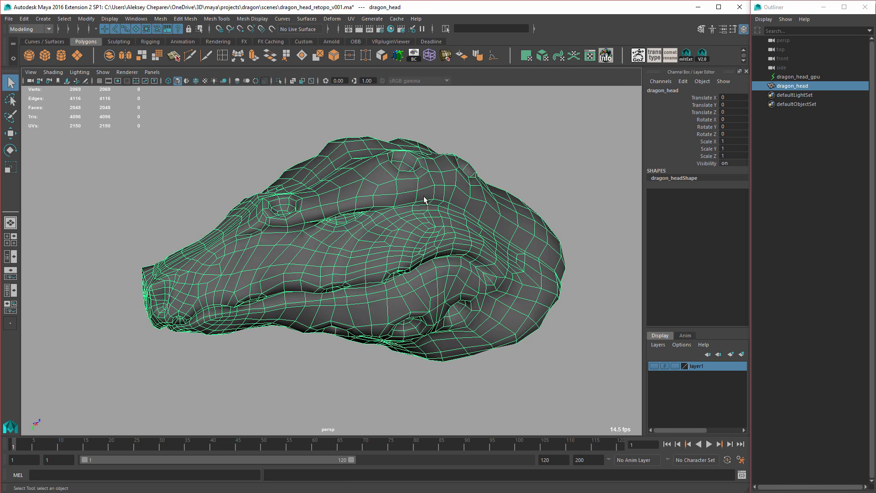
left_click_drag(423, 199, 478, 194, "alt")
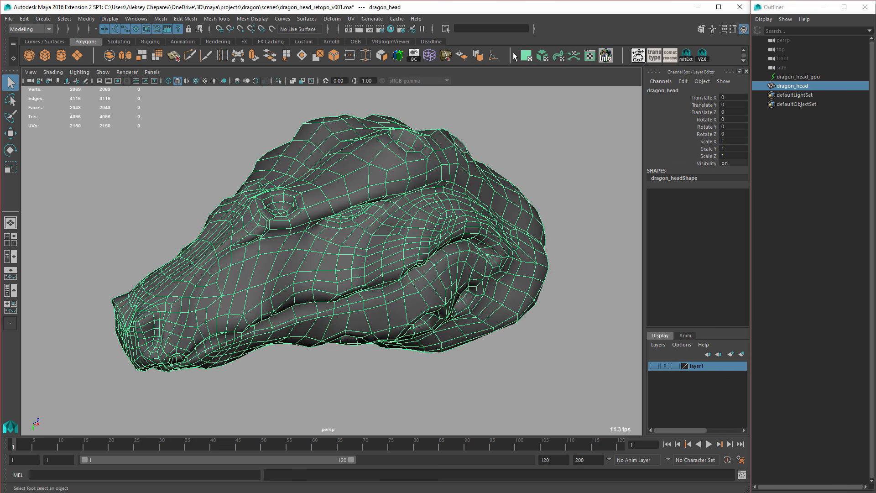
left_click(350, 19)
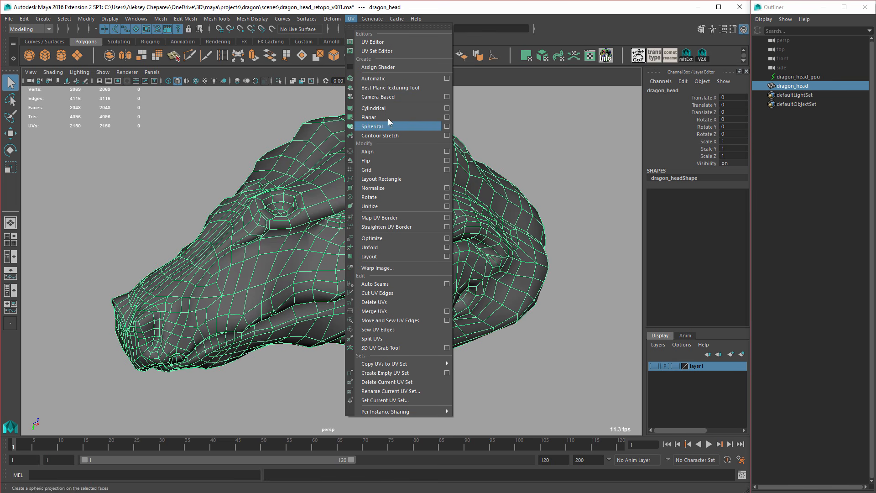
left_click(526, 58)
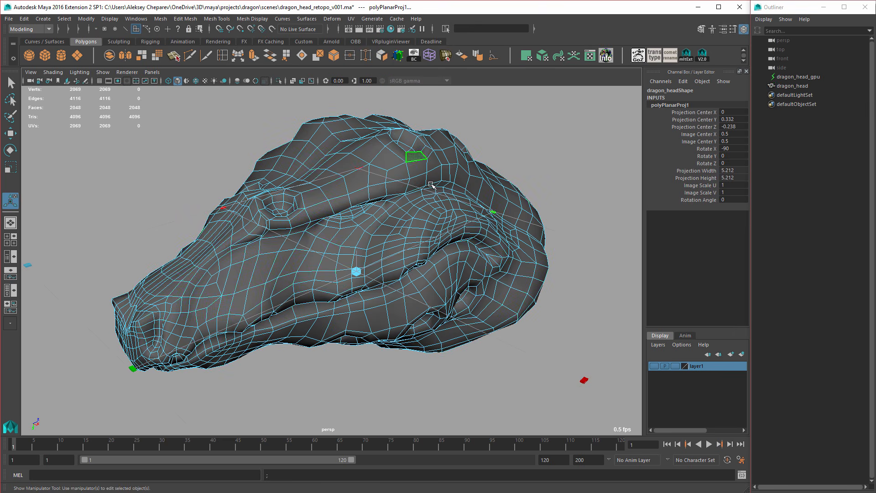
right_click_drag(451, 201, 384, 182, "alt")
left_click_drag(383, 182, 471, 140, "alt")
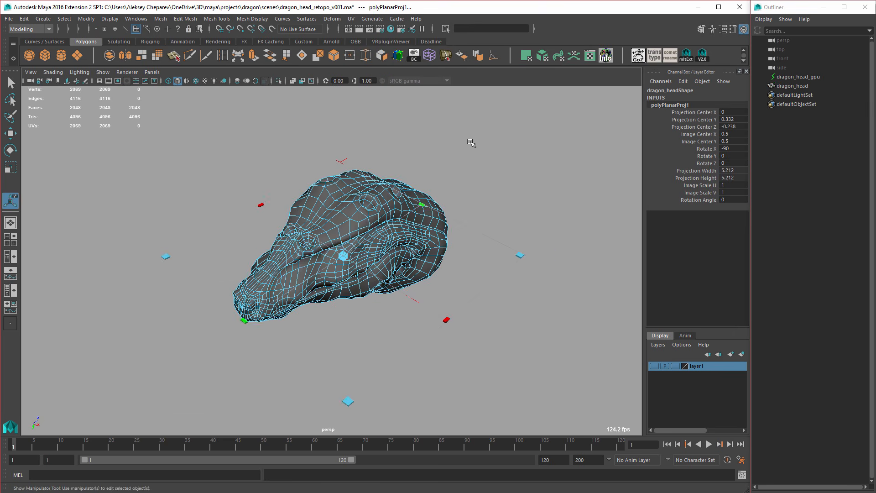
Open the UV Editor, enlarge it, and frame the head's planar UV layout.
left_click(590, 60)
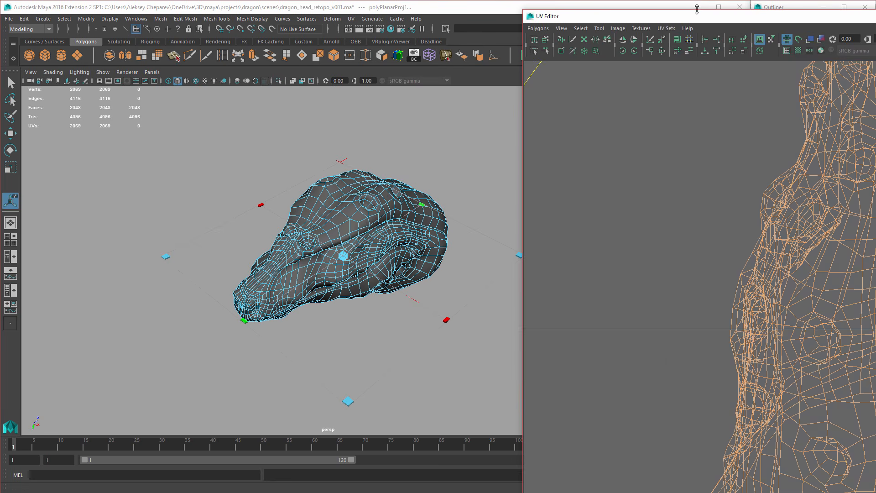
left_click_drag(689, 6, 255, 35)
left_click_drag(838, 444, 825, 474)
scroll(445, 299, "down", 5)
middle_click_drag(496, 265, 459, 258, "alt")
right_click_drag(400, 236, 439, 238)
key("w")
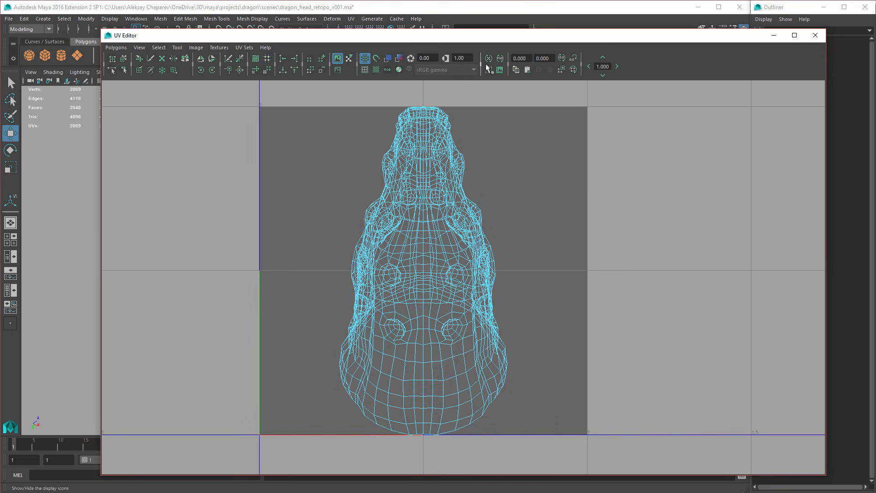
Turn on shaded UV display for the head layout and minimize the UV Editor.
left_click(387, 58)
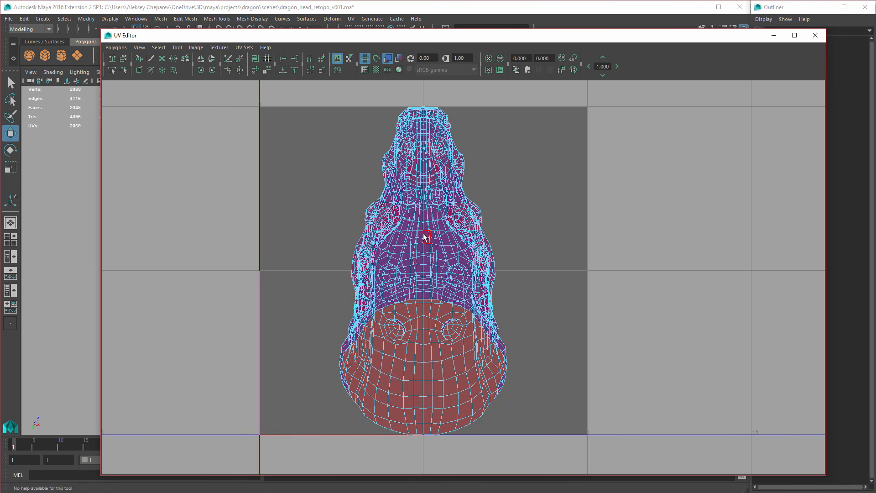
mouse_move(423, 233)
right_mouse_down()
mouse_move(442, 230)
mouse_move(392, 235)
mouse_move(426, 238)
right_mouse_up()
left_click(388, 58)
left_click(386, 58)
left_click(772, 36)
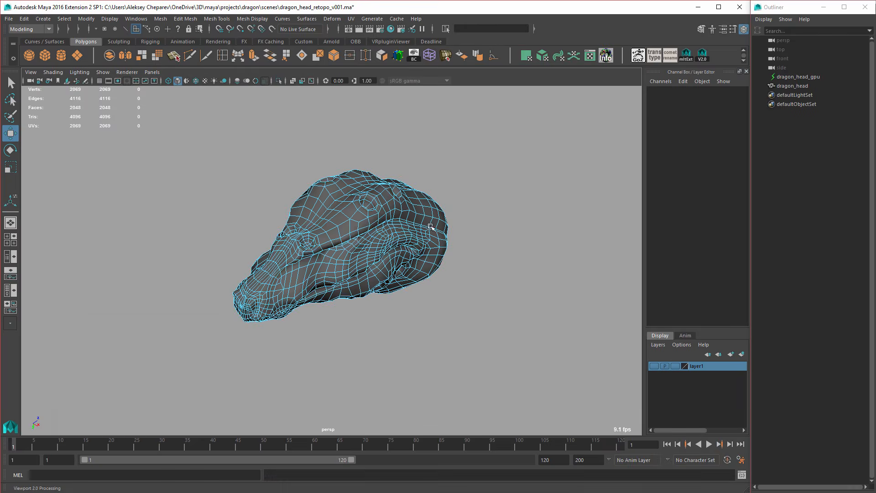
Switch the head to edge selection and select the edges along the mouth line below the side bumps.
right_click_drag(348, 263, 479, 287, "alt")
left_click_drag(478, 287, 395, 214, "alt")
right_click_drag(359, 238, 362, 217)
left_click_drag(363, 216, 367, 255, "alt")
right_click_drag(367, 256, 428, 273, "alt")
double_click(387, 269)
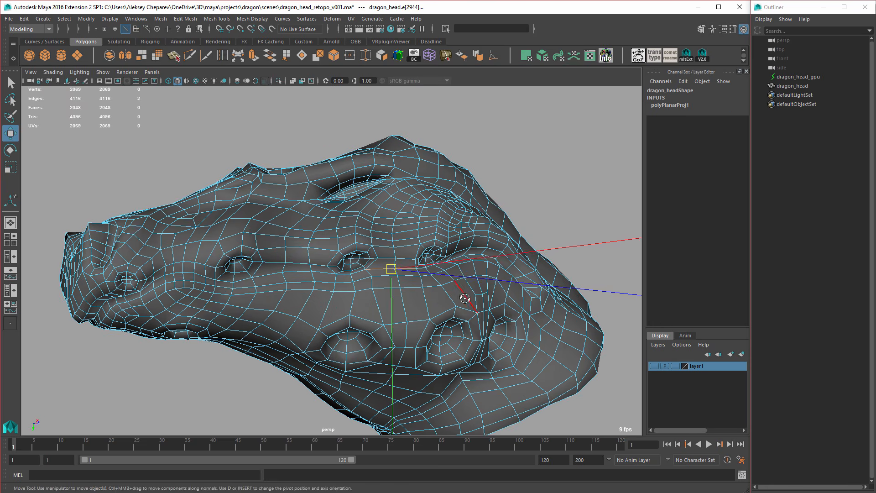
Extend the mouth line selection around the head with Contiguous Edges.
left_click_drag(463, 297, 390, 292, "alt")
key("q")
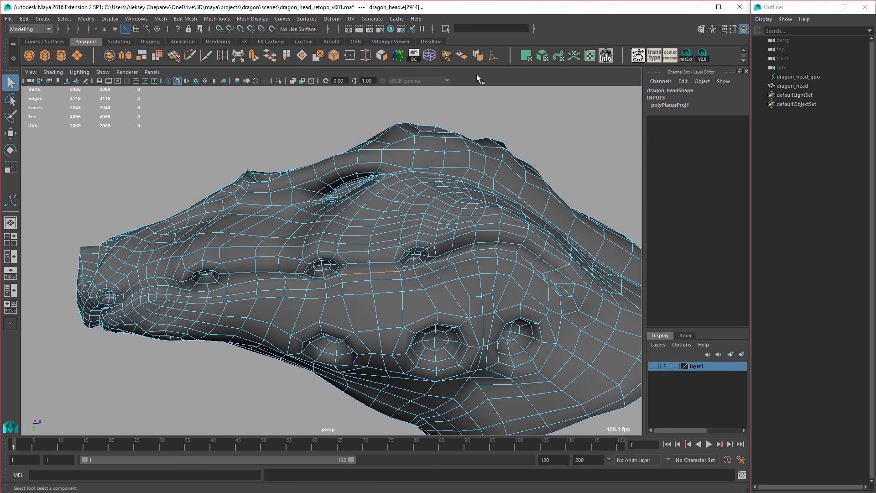
left_click(64, 19)
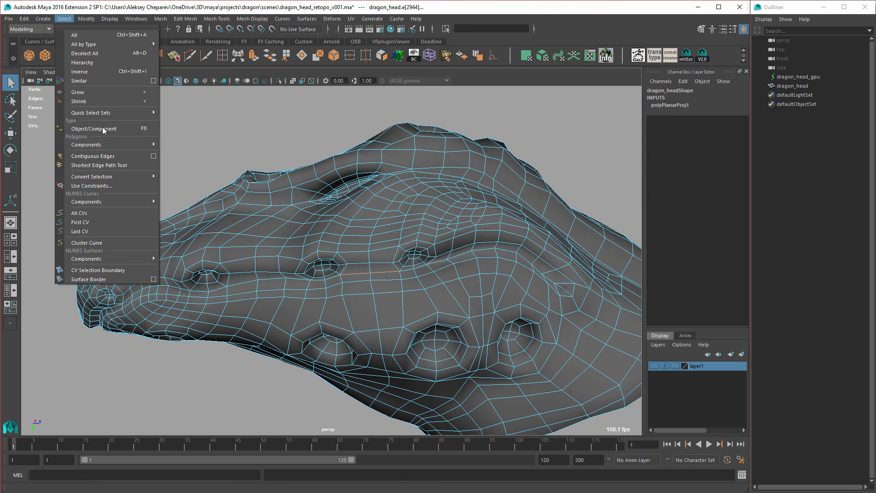
left_click(104, 157)
left_click_drag(364, 245, 128, 273, "alt")
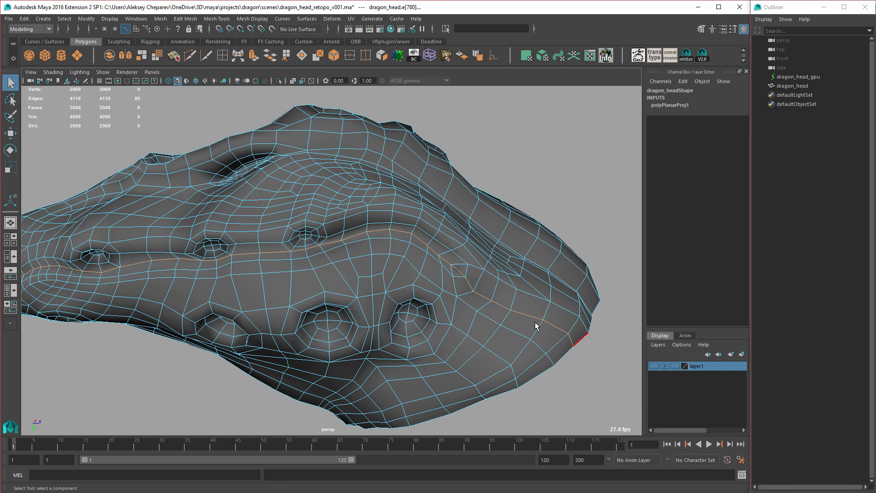
Examine the selected edge line on both sides of the head and check the Contiguous Edges angle options.
left_click_drag(208, 274, 397, 272, "alt")
left_click(65, 18)
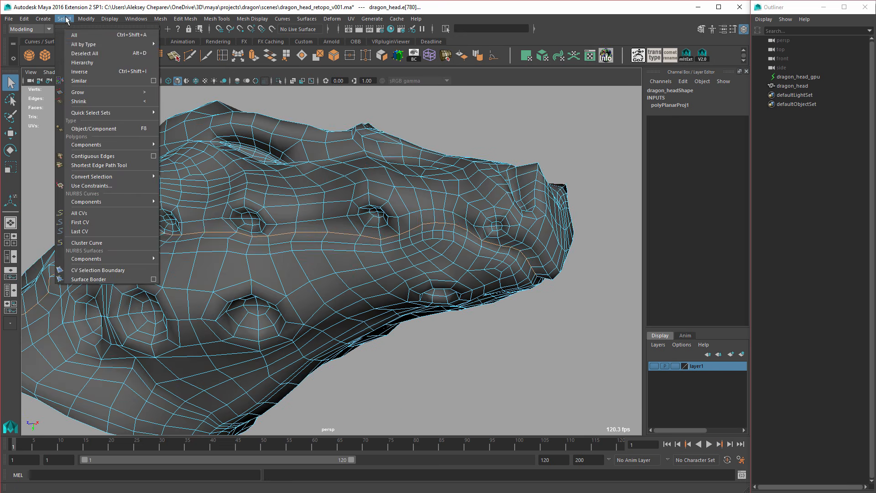
left_click(153, 155)
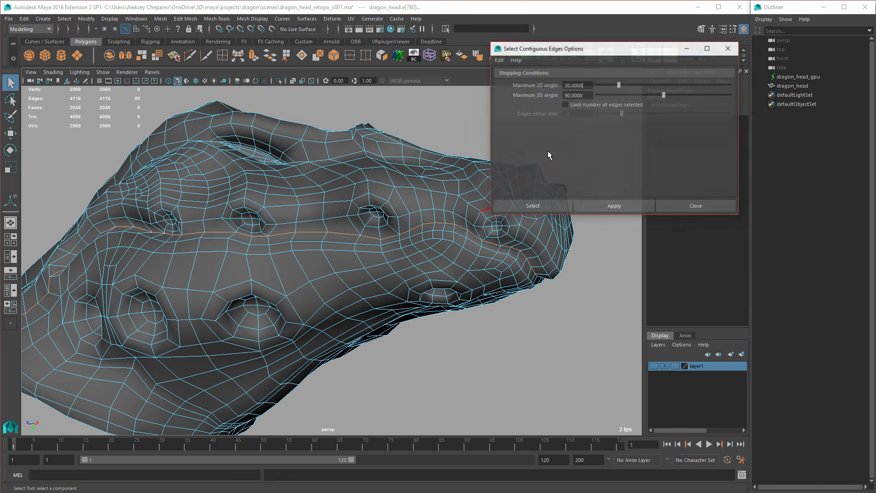
left_click(687, 205)
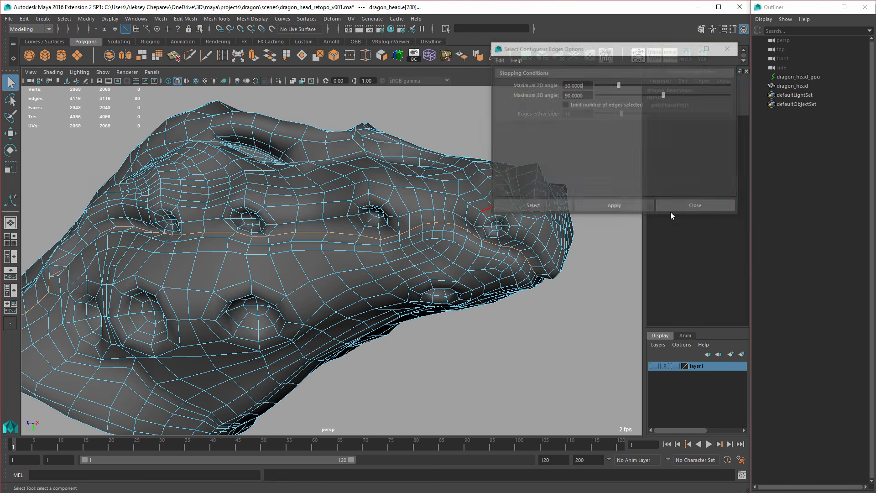
left_click_drag(374, 237, 256, 237, "alt")
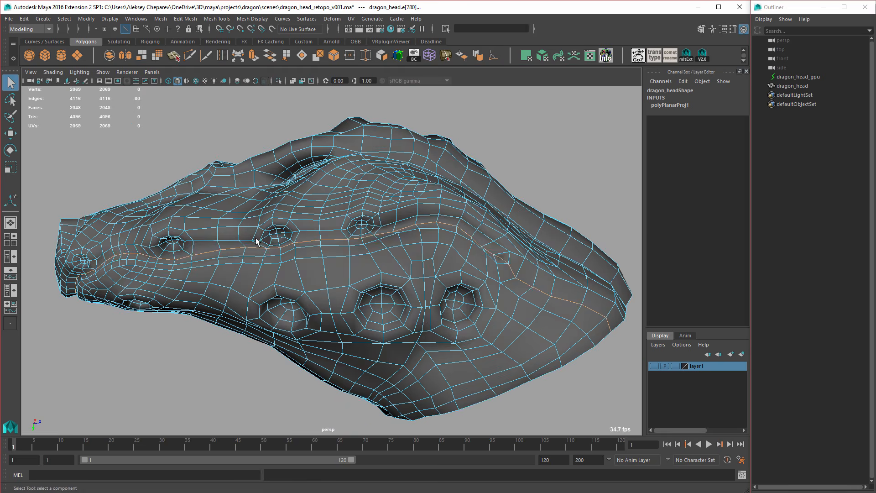
left_click_drag(491, 268, 541, 338, "alt")
right_click_drag(541, 338, 406, 236, "alt")
left_click_drag(406, 236, 371, 231, "alt")
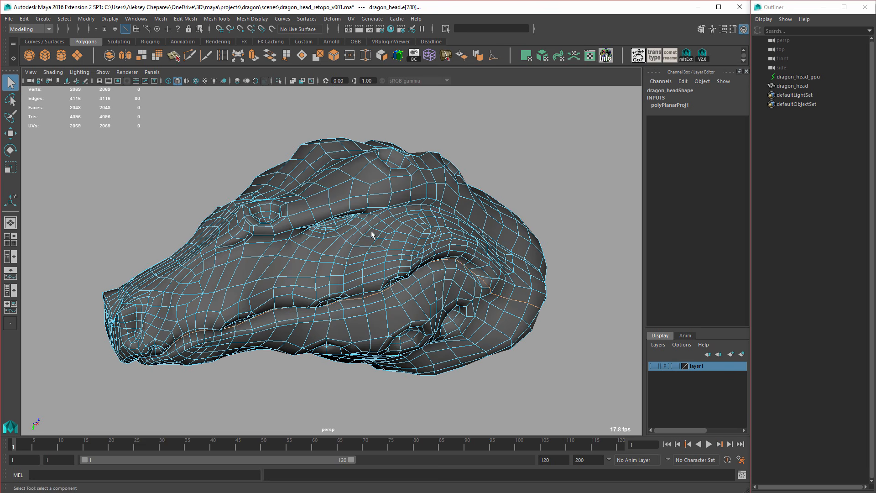
Bring the UV Editor back up and cut the head's UVs along the selected mouth line edges.
left_click(588, 56)
left_click_drag(448, 39, 465, 34)
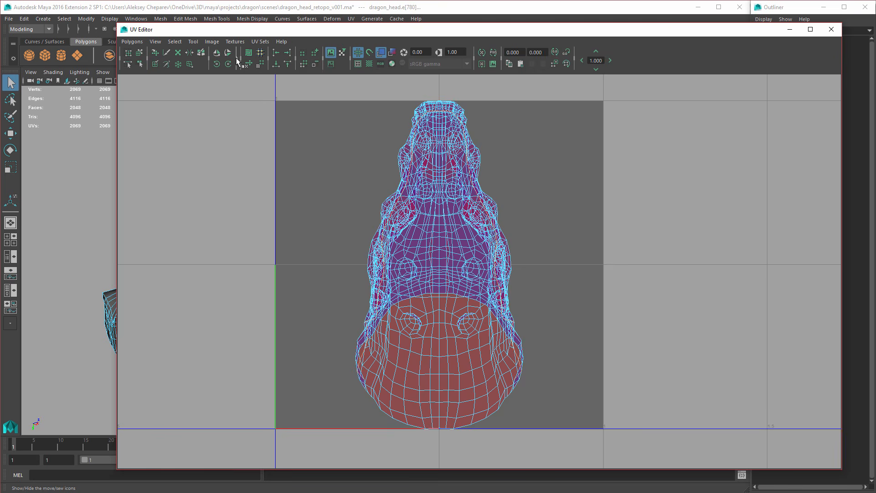
left_click(237, 59)
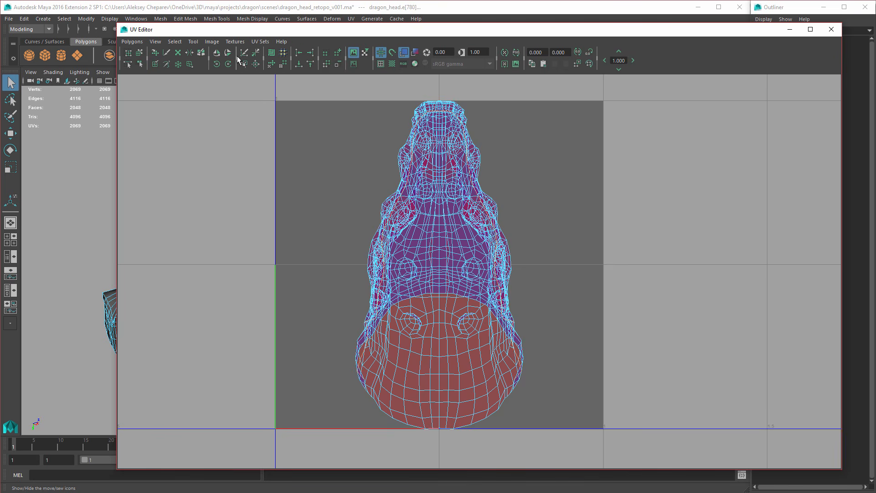
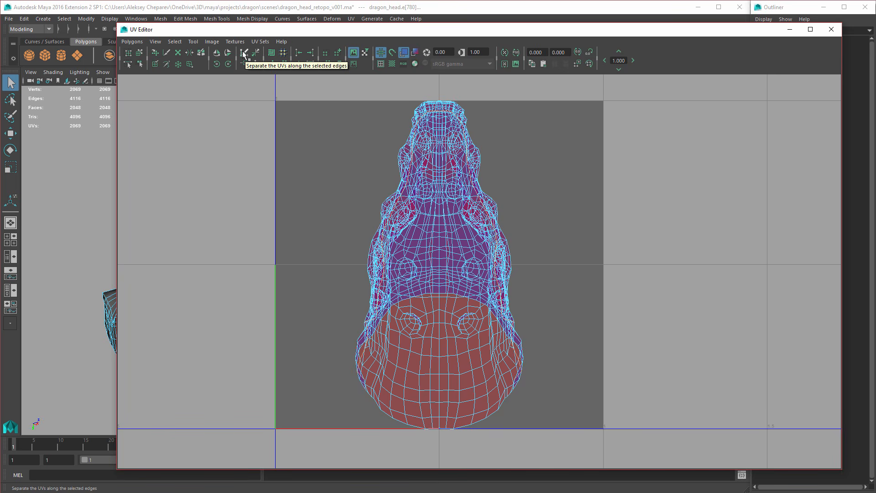
left_click(244, 53)
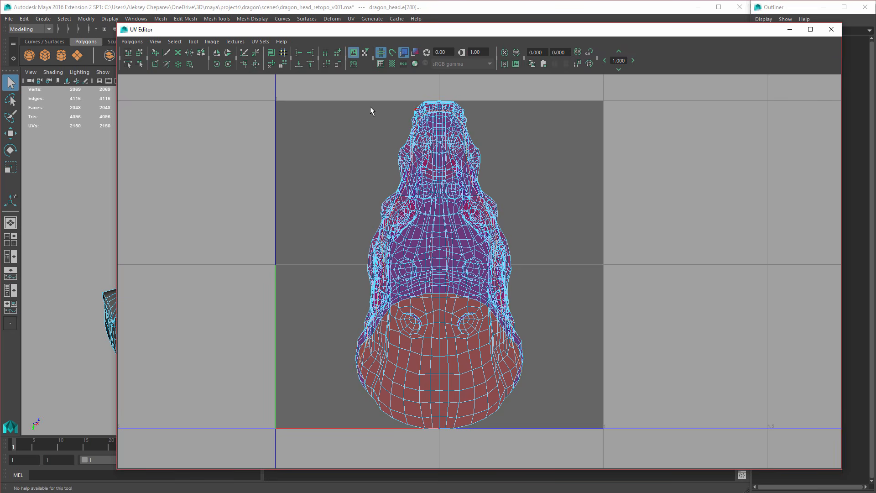
left_click(131, 41)
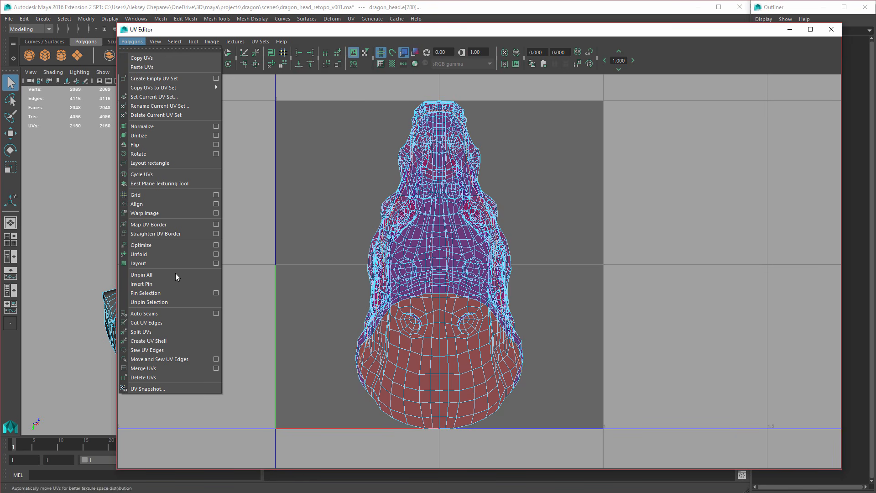
left_click(145, 323)
middle_click_drag(535, 254, 507, 244, "alt")
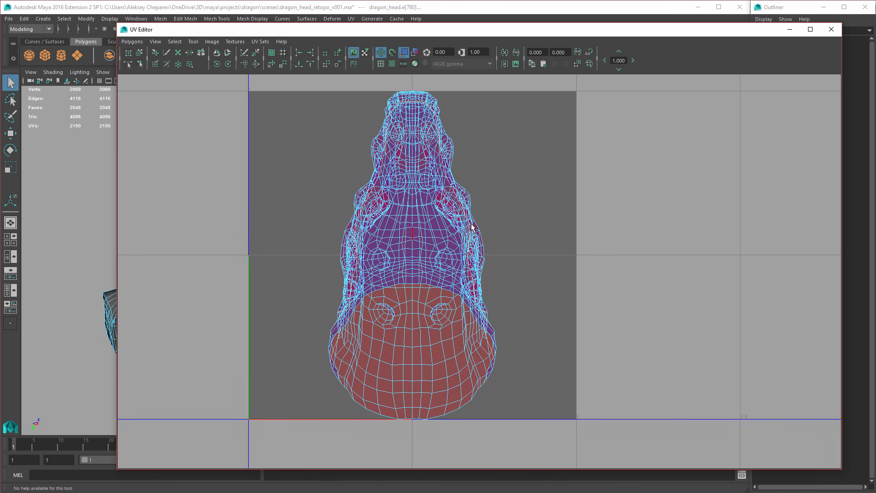
left_click(132, 41)
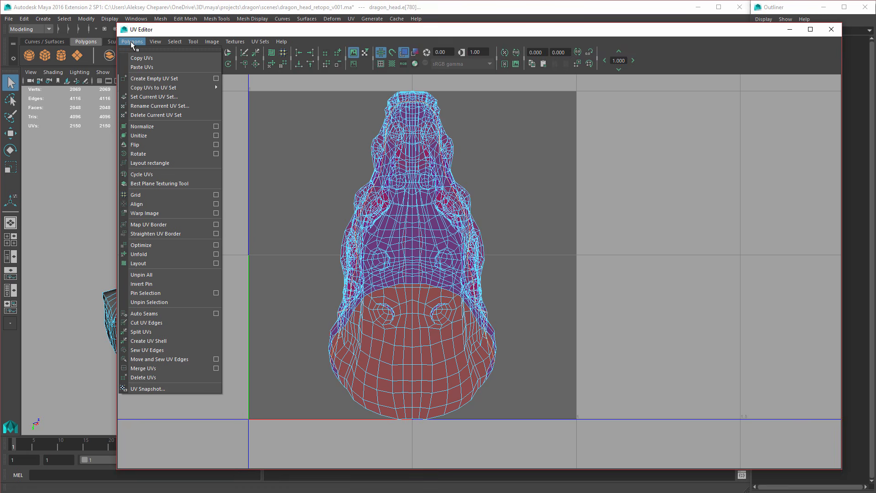
left_click(150, 332)
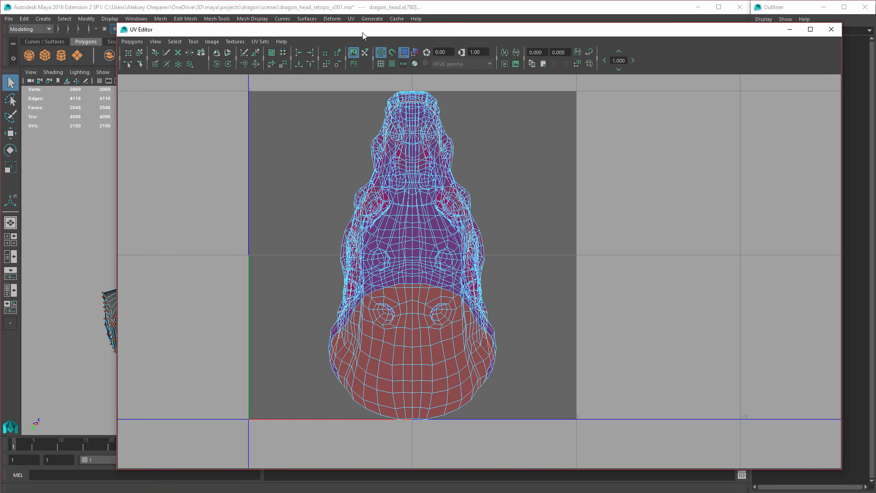
Select the whole upper head UV shell and move it sideways off the lower jaw shell, past the 0–1 tile edge.
left_click_drag(362, 31, 370, 51)
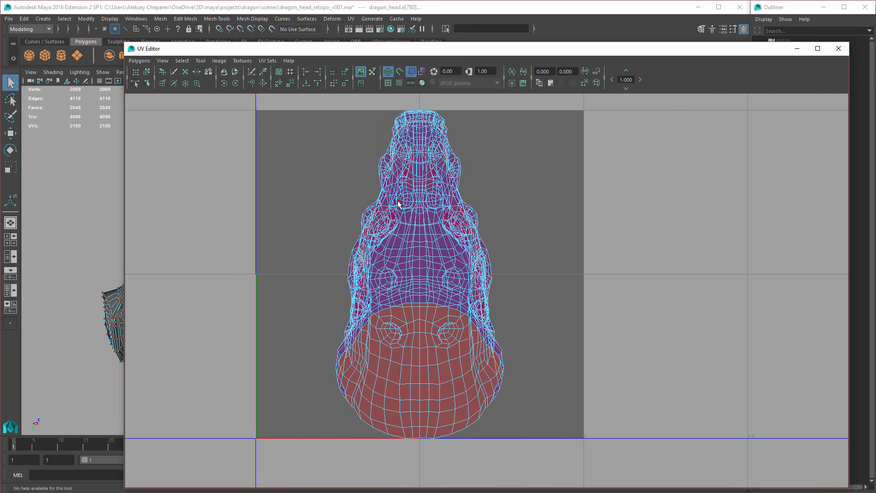
right_click_drag(398, 201, 429, 201)
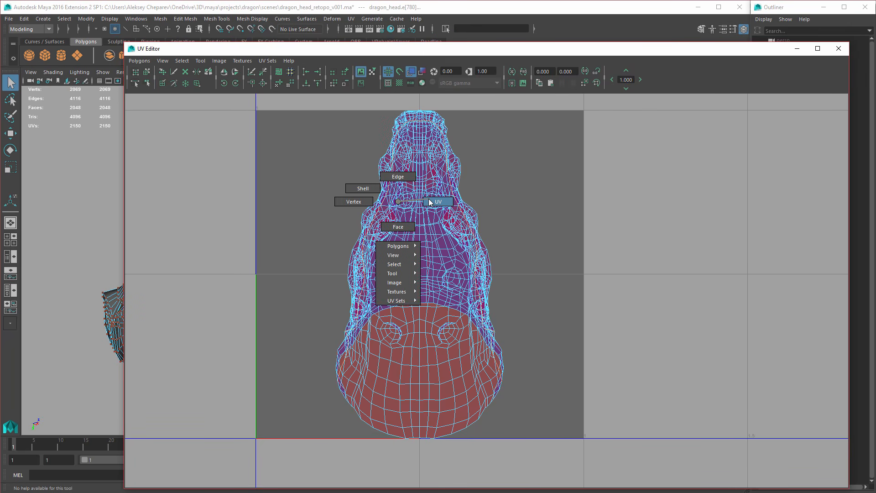
right_click_drag(347, 185, 383, 187)
left_click(420, 319)
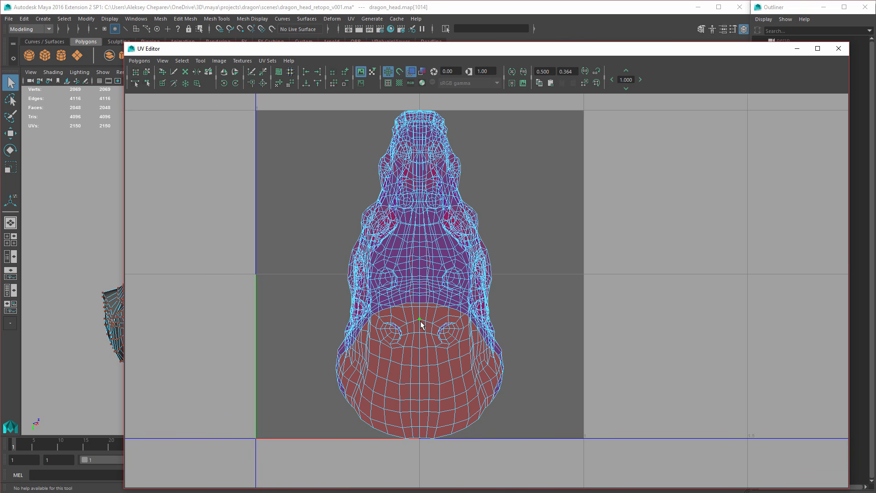
right_click_drag(282, 285, 315, 273, "ctrl")
middle_click_drag(493, 269, 454, 260, "alt")
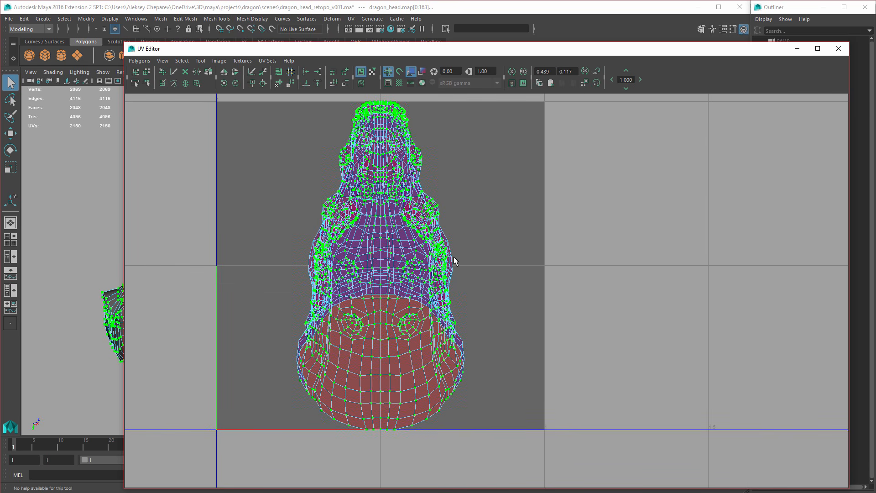
middle_click_drag(385, 263, 404, 275, "alt")
key("w")
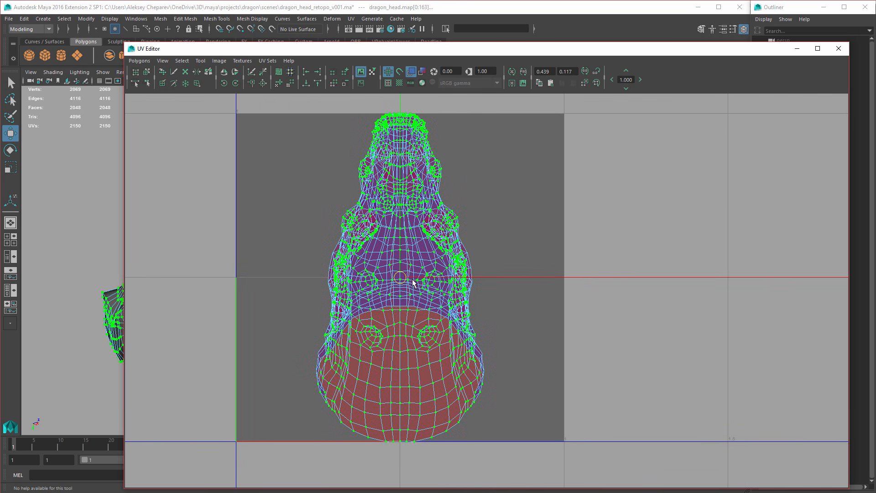
middle_click_drag(288, 267, 481, 250)
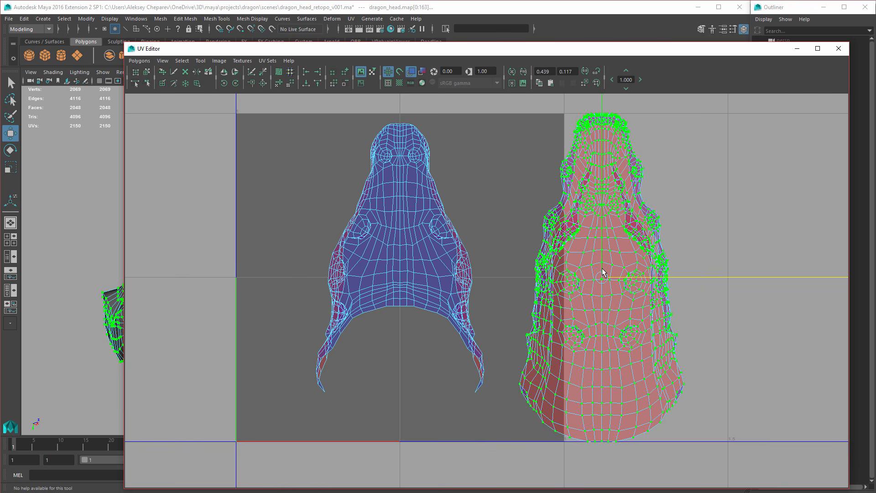
Flip the upper head shell horizontally and select all UVs of both shells.
left_click(223, 72)
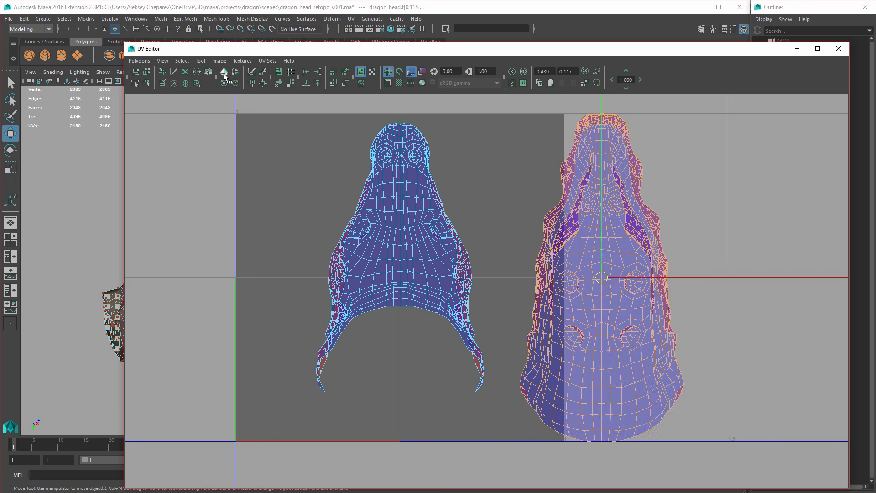
left_click(712, 276)
scroll(482, 242, "down", 2)
right_click_drag(415, 228, 303, 130)
left_click_drag(303, 129, 719, 457)
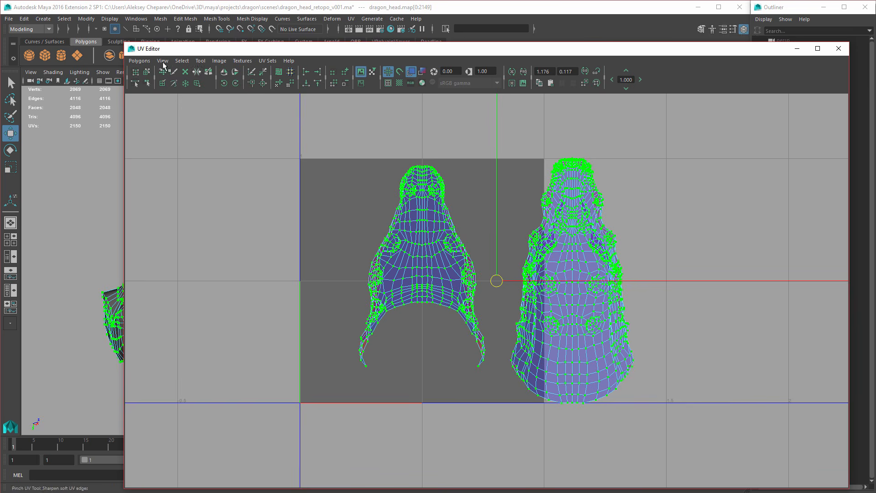
Bring up the Unfold options for the selected UVs and reset them to their defaults.
left_click(138, 60)
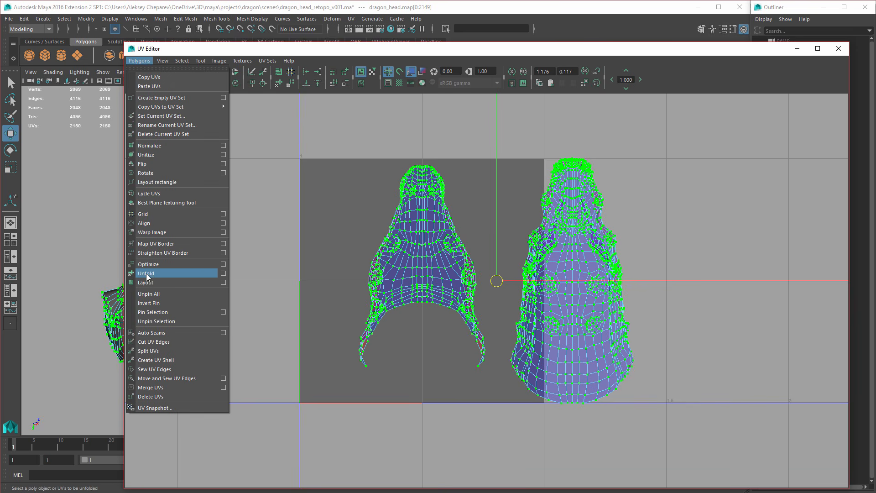
left_click(223, 274)
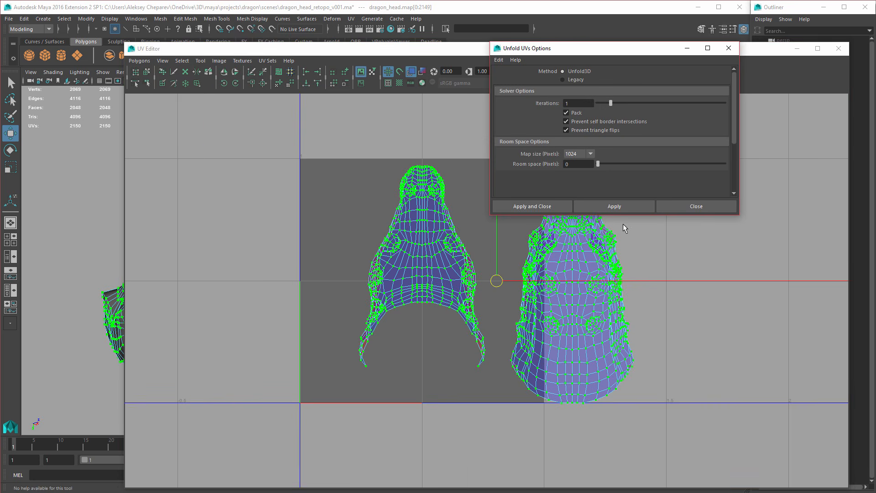
left_click_drag(627, 50, 580, 59)
left_click(452, 70)
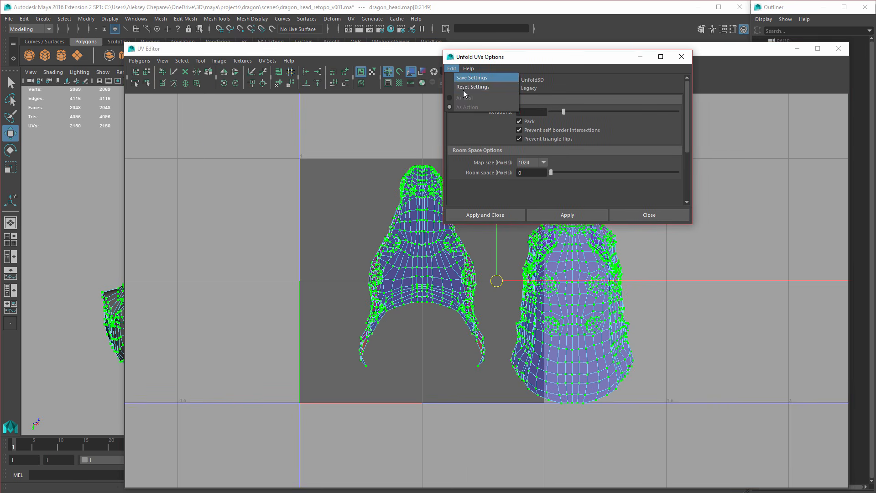
left_click(464, 88)
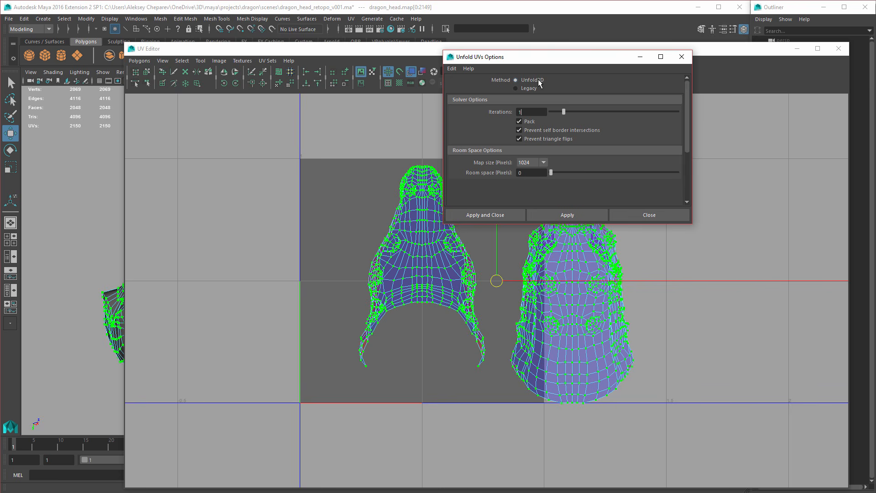
Check in the Plug-in Manager whether the Unfold3D plug-in is loaded.
left_click(135, 19)
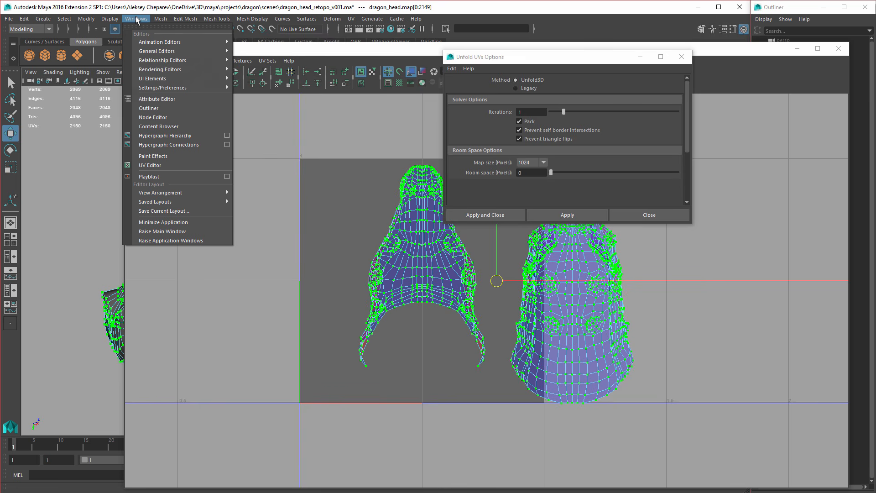
mouse_move(161, 91)
left_click(263, 172)
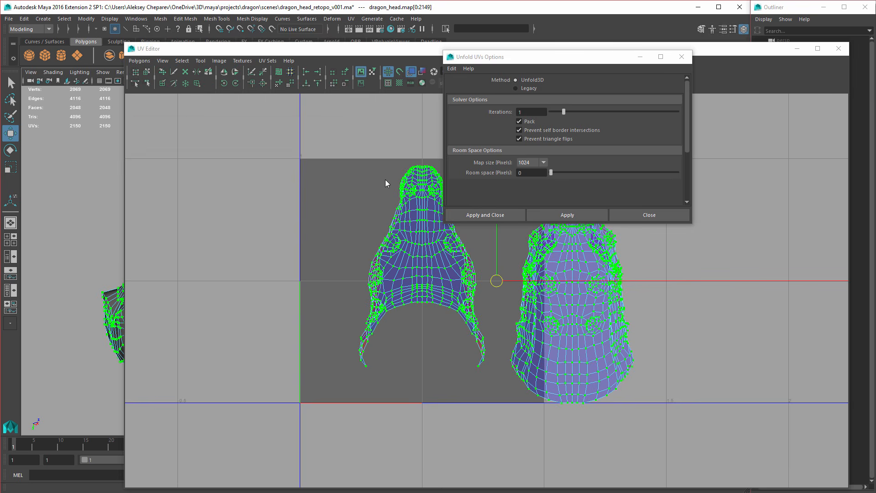
left_click_drag(267, 134, 314, 20)
scroll(278, 280, "down", 10)
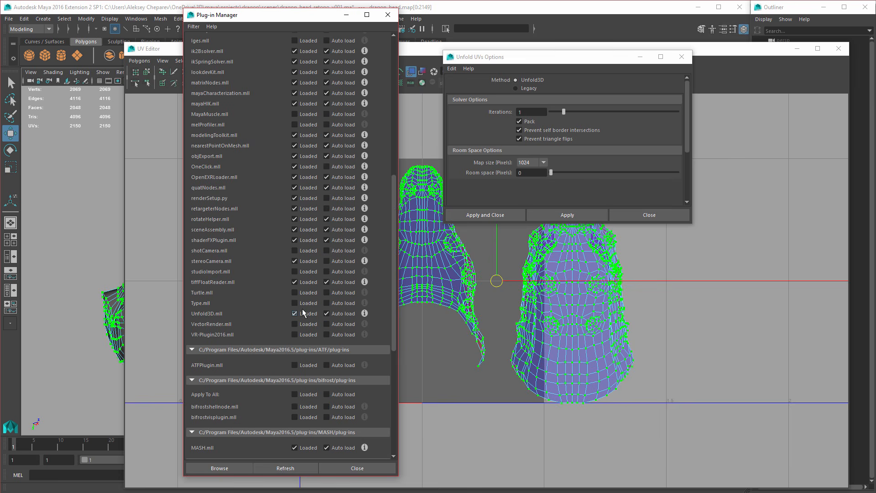
left_click(364, 465)
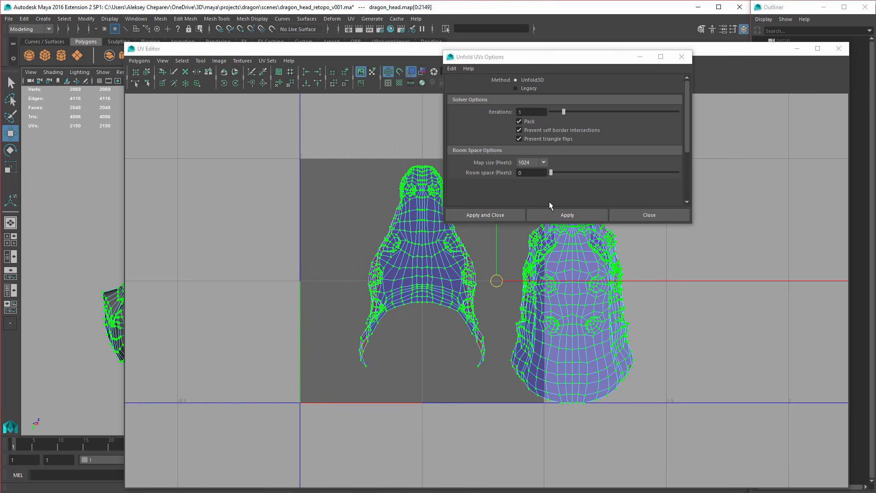
Unfold both shells with the Unfold3D method, one iteration, packing on and a 1024-pixel map size.
left_click(543, 160)
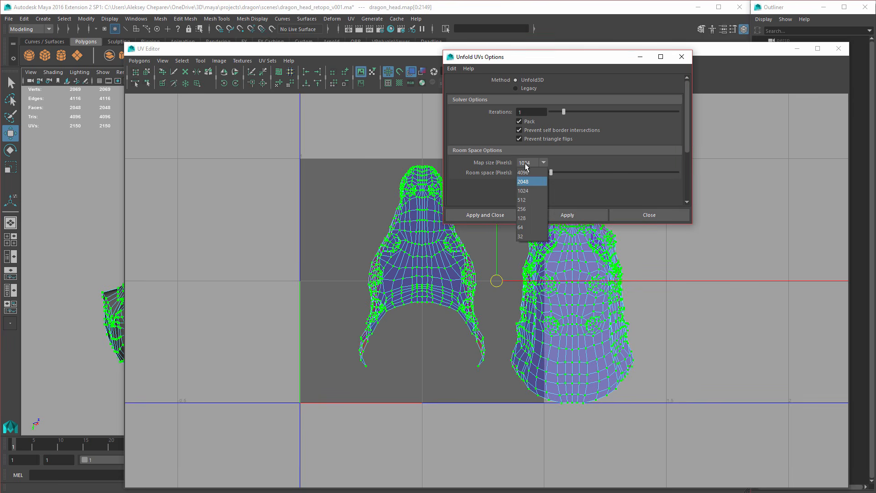
left_click(495, 173)
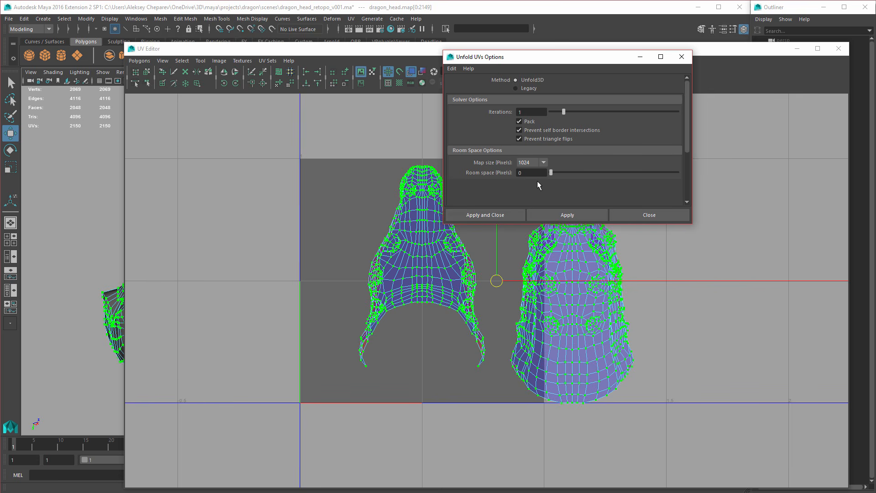
left_click(565, 215)
left_click(617, 218)
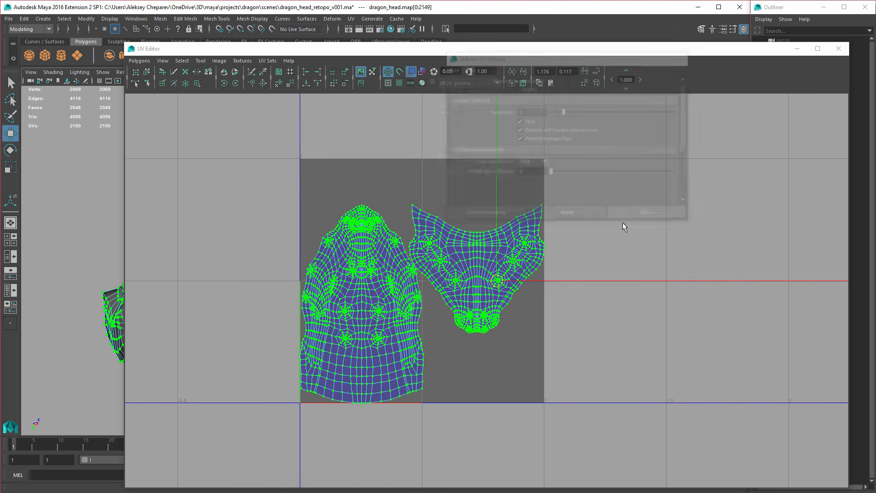
Turn on the UV distortion display for the two unfolded shells.
scroll(469, 283, "up", 3)
left_click_drag(450, 192, 526, 289)
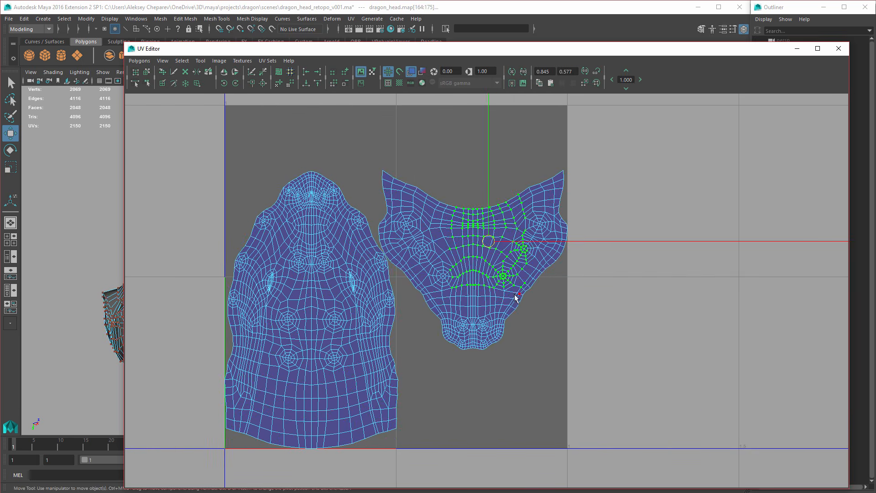
middle_click_drag(506, 305, 595, 301, "alt")
right_click_drag(371, 297, 461, 287, "alt")
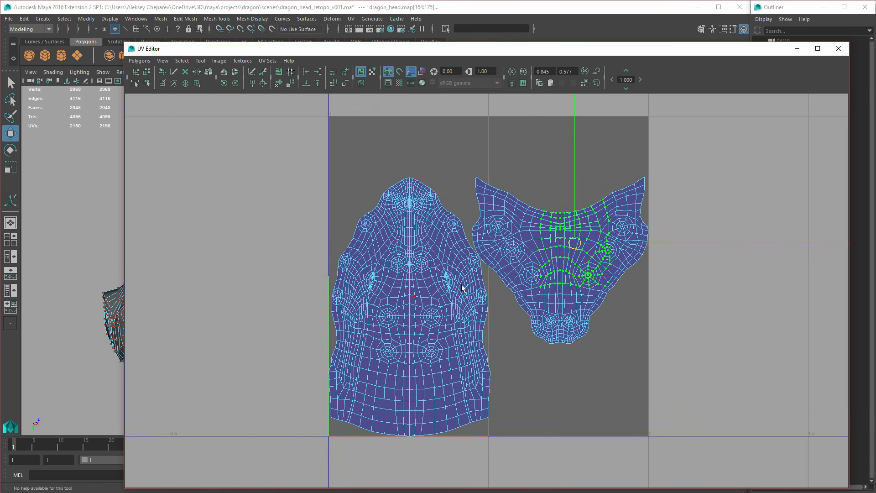
middle_click_drag(461, 287, 450, 264, "alt")
left_click_drag(417, 51, 421, 44)
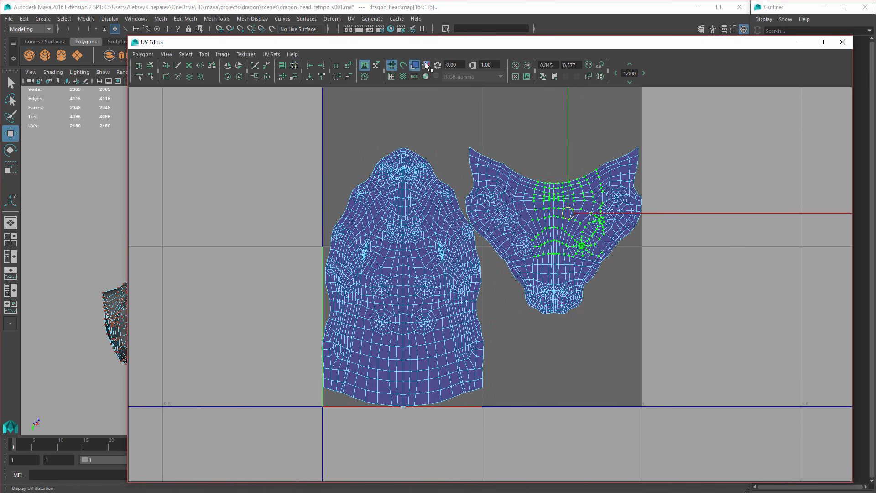
left_click(425, 64)
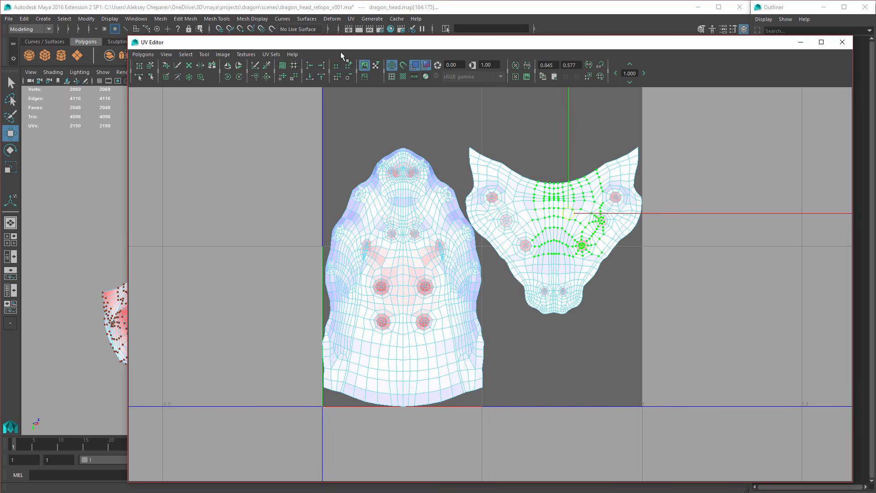
Move the UV Editor aside and examine the distortion colours on the head model.
left_click_drag(327, 45, 523, 51)
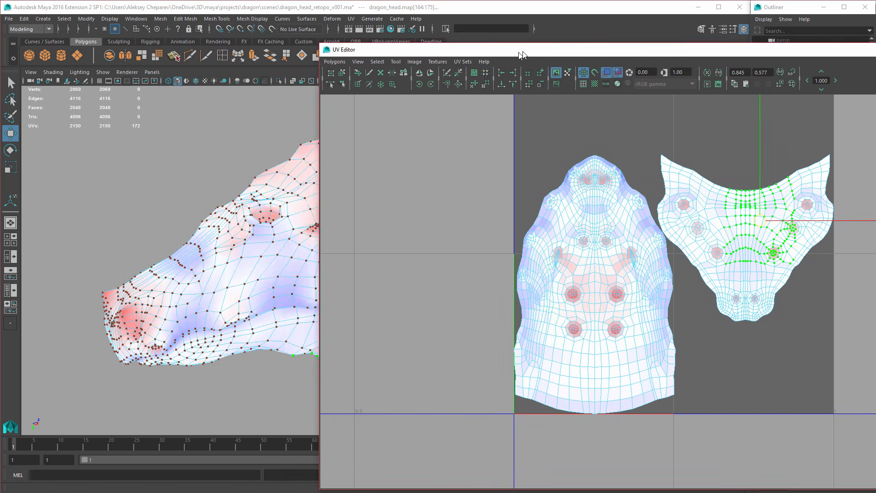
left_click_drag(199, 295, 226, 291, "alt")
left_click_drag(284, 195, 274, 237, "alt")
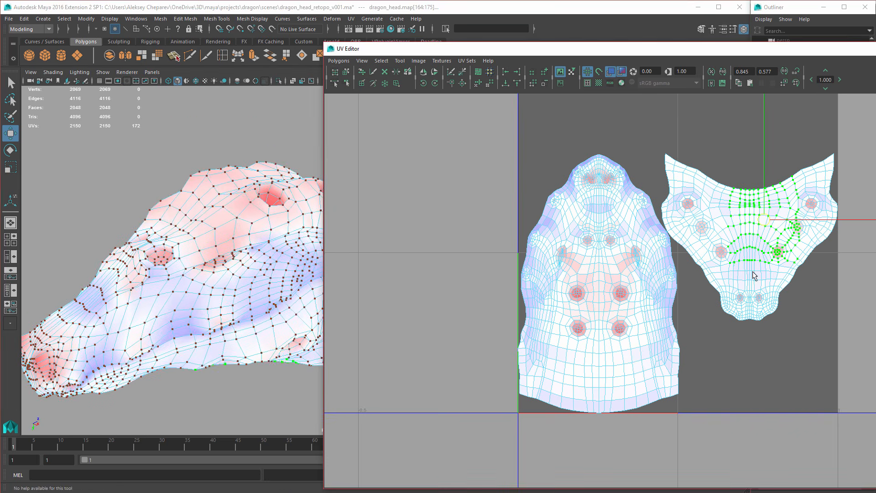
Move the whole lower jaw shell out of the 0–1 tile, away from the upper head shell, and select all UVs.
scroll(751, 271, "down", 2)
middle_click_drag(751, 271, 574, 288, "alt")
right_click_drag(552, 241, 592, 240)
left_click_drag(603, 219, 554, 252)
right_click_drag(554, 293, 591, 284, "ctrl")
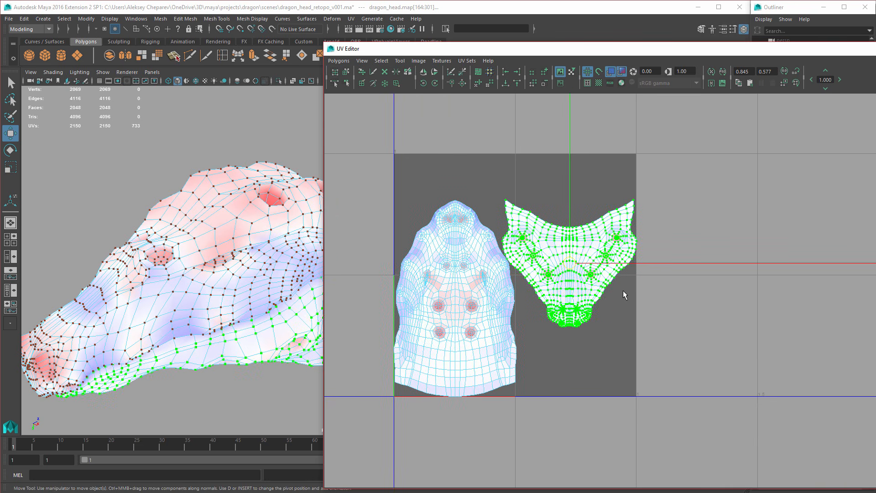
middle_click_drag(562, 298, 639, 304)
left_click_drag(362, 144, 843, 444)
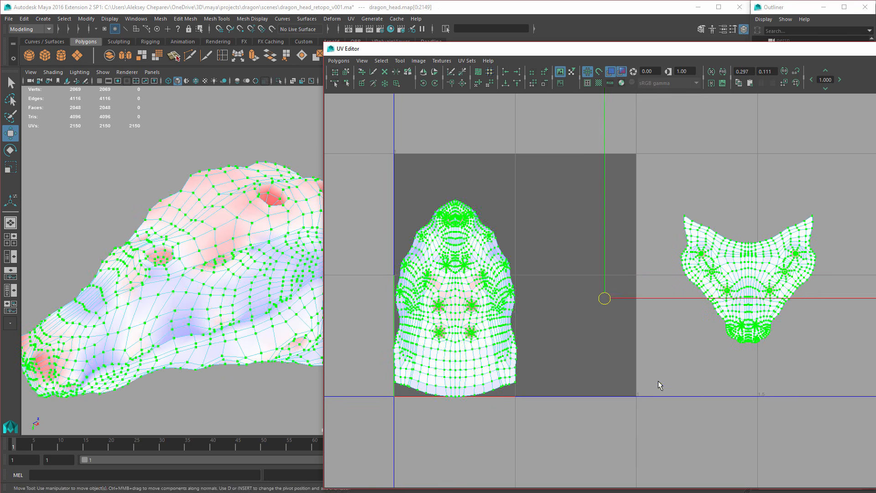
Scale up both UV shells together and reposition them so the upper head shell fills the height of the 0–1 tile.
key("r")
middle_click_drag(658, 381, 688, 406)
key("w")
middle_click_drag(626, 400, 725, 373)
key("r")
key("w")
key("r")
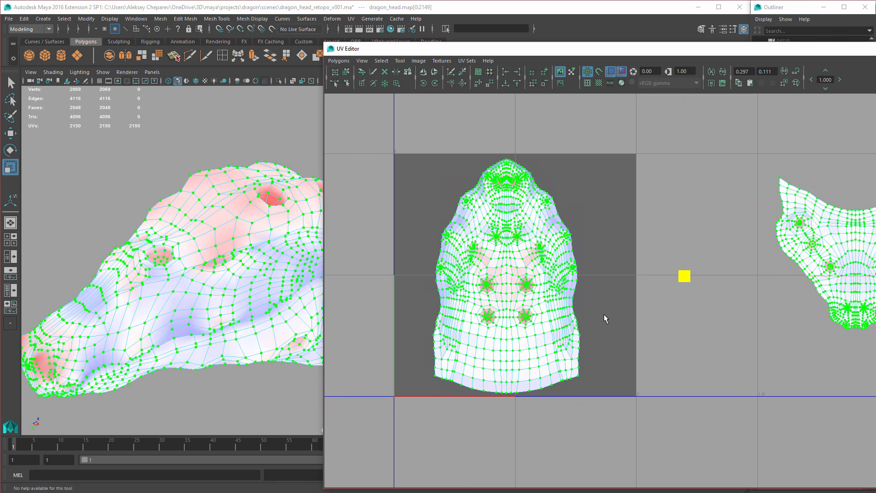
middle_click_drag(614, 339, 641, 353)
key("w")
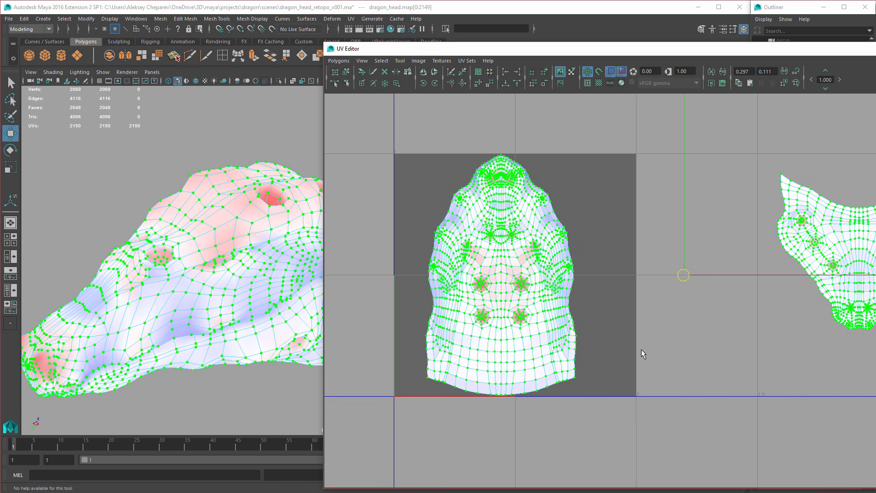
Select the lower jaw shell and centre it horizontally within the UV tile beside the 0–1 tile.
left_click_drag(743, 174, 875, 379)
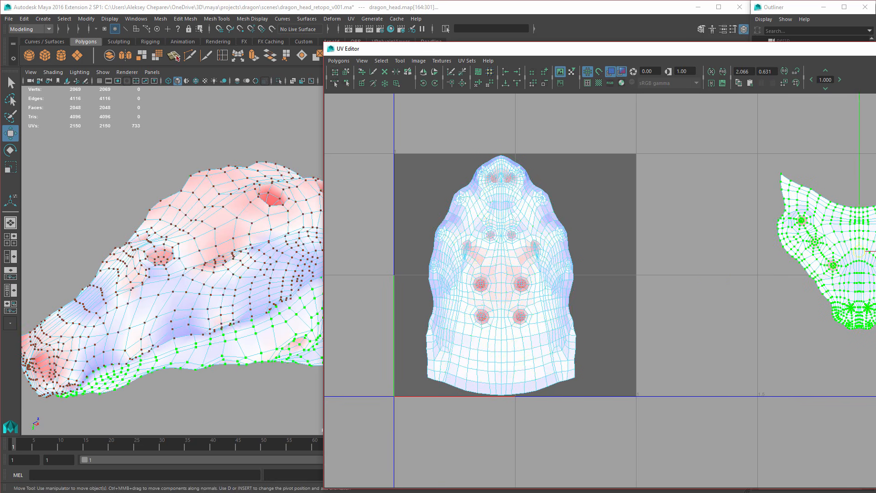
middle_click_drag(875, 323, 824, 319)
scroll(800, 284, "up", 15)
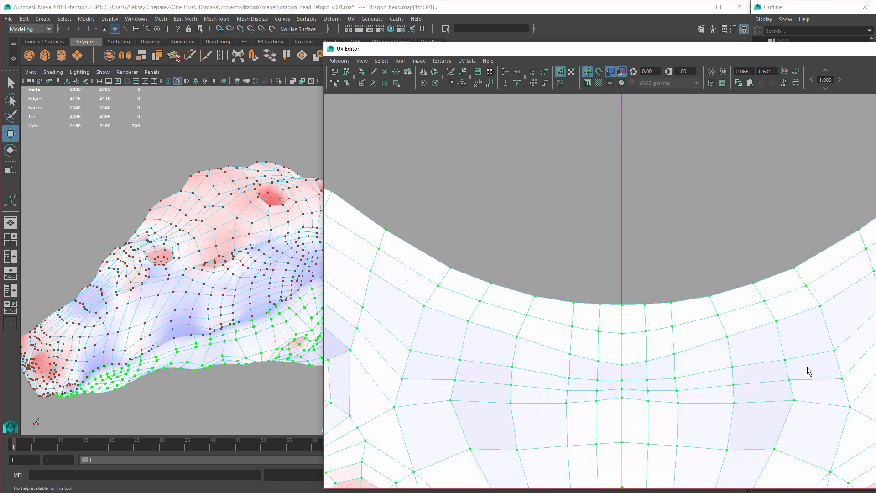
middle_click_drag(781, 349, 780, 352)
scroll(789, 358, "down", 15)
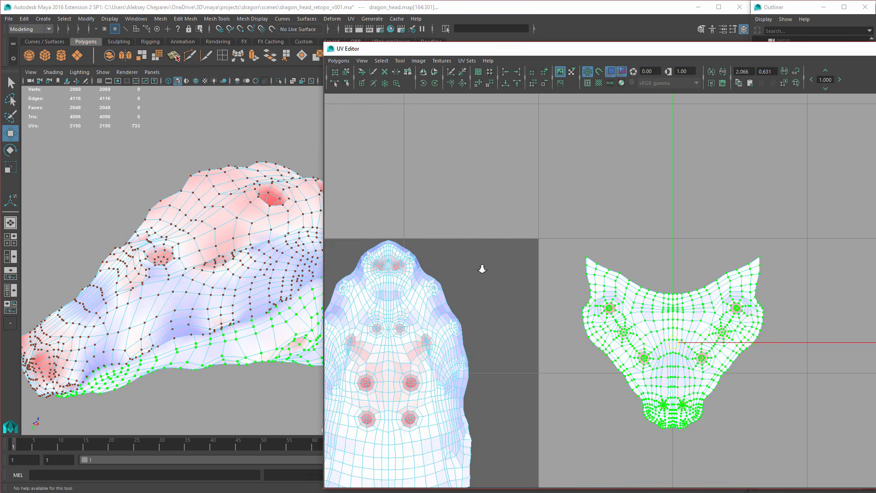
middle_click_drag(607, 347, 770, 283)
Select the upper head shell and centre it horizontally in the 0–1 tile.
left_click_drag(439, 159, 570, 334)
key("f")
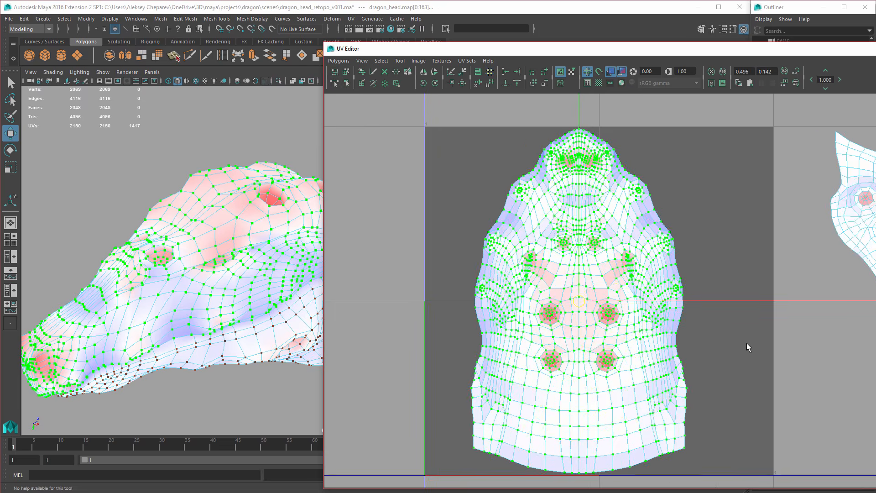
middle_click_drag(507, 267, 527, 269)
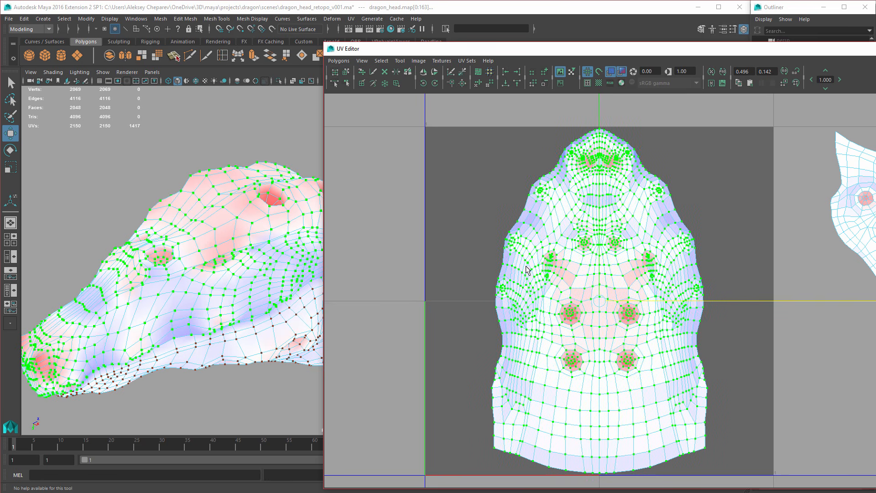
middle_click_drag(648, 274, 649, 273)
Select the lower jaw shell, flip it vertically and convert its selection to faces.
middle_click_drag(825, 297, 619, 300, "alt")
left_click_drag(593, 124, 867, 374)
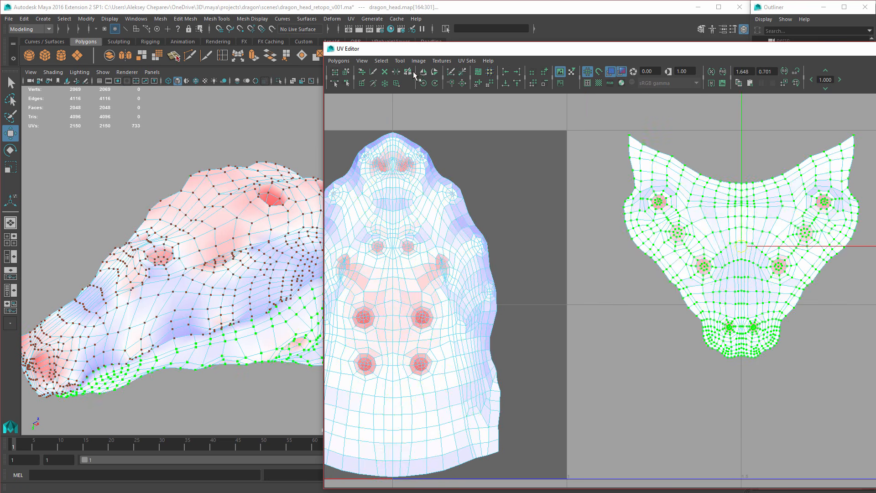
left_click(433, 72)
key("ctrl+F11")
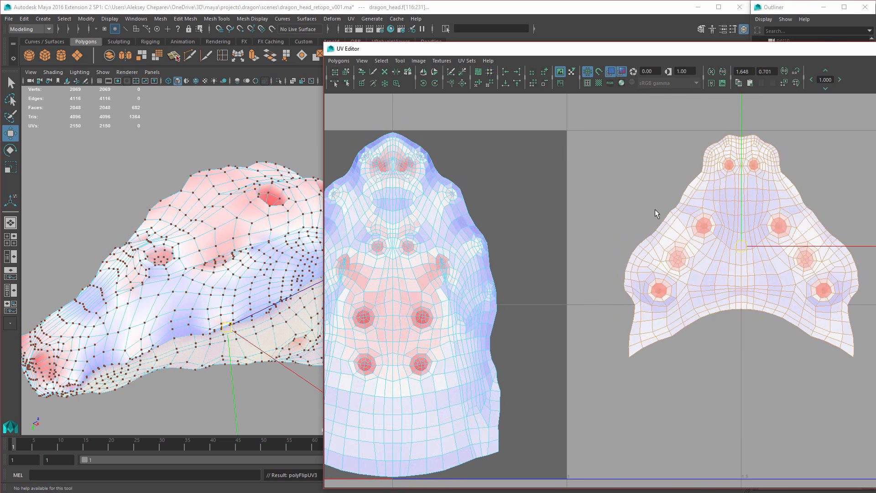
Select all UVs of the upper head shell and fine-tune its position against the tile's vertical centre line.
left_click(632, 179)
middle_click_drag(390, 225, 687, 387, "alt")
right_click_drag(502, 270, 796, 388, "alt")
right_click_drag(660, 286, 700, 287)
left_click_drag(748, 301, 662, 361)
right_click_drag(636, 368, 660, 363, "ctrl")
right_click_drag(683, 289, 853, 453, "alt")
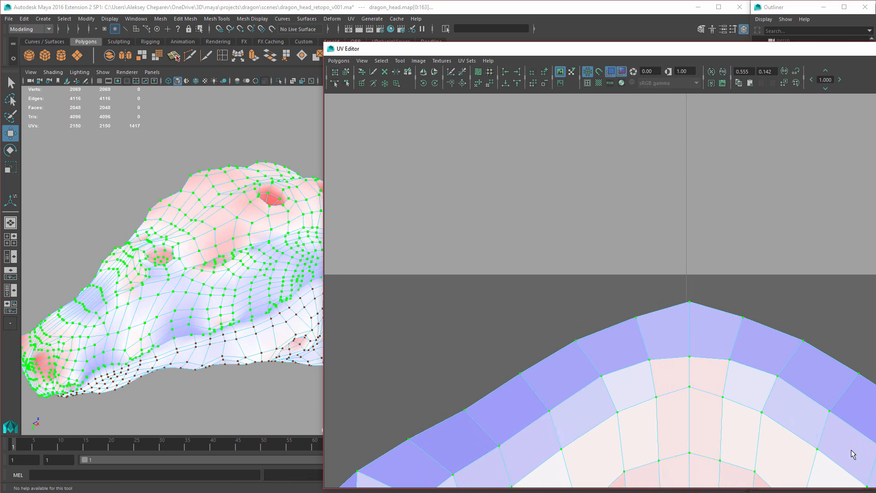
middle_click_drag(789, 411, 784, 407)
key("f")
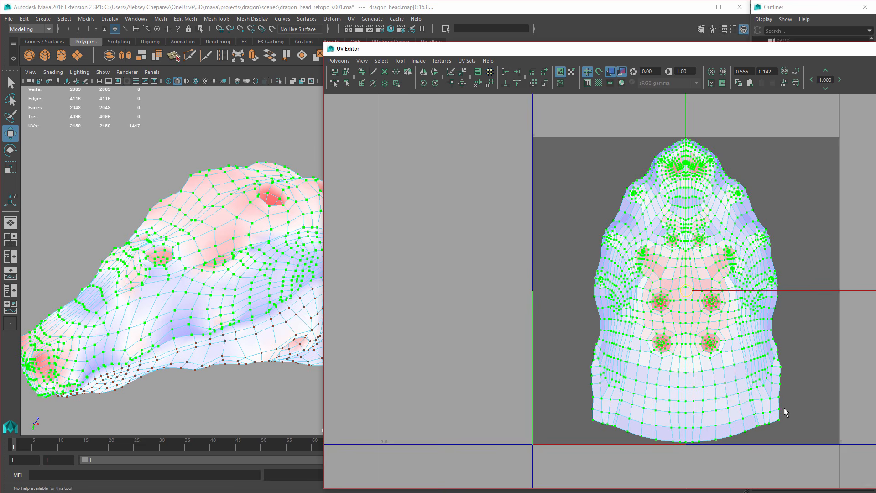
Turn off the UV distortion display, close the UV Editor and select the whole dragon_head in object mode.
right_click_drag(782, 411, 614, 344, "alt")
left_click(774, 308)
left_click(618, 71)
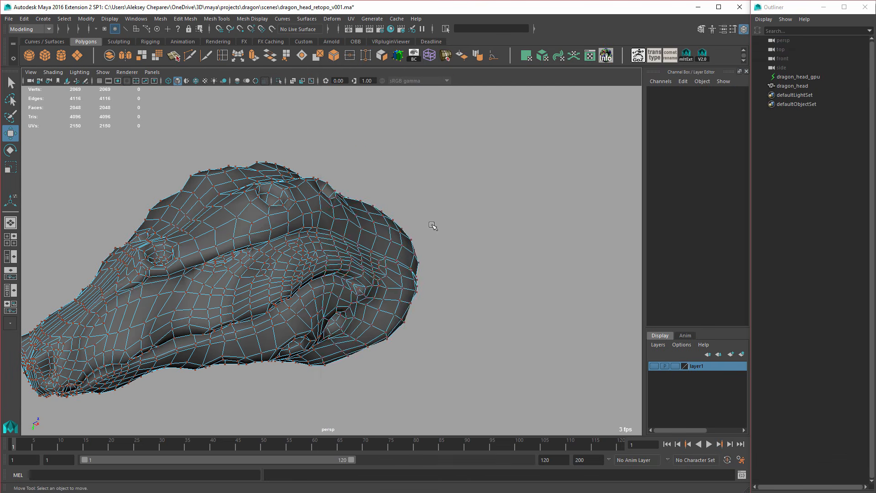
middle_click_drag(434, 225, 539, 216, "alt")
right_click_drag(451, 223, 495, 208)
mouse_move(481, 149)
right_mouse_down("alt")
mouse_move(509, 160)
mouse_move(475, 154)
right_mouse_up("alt")
key("w")
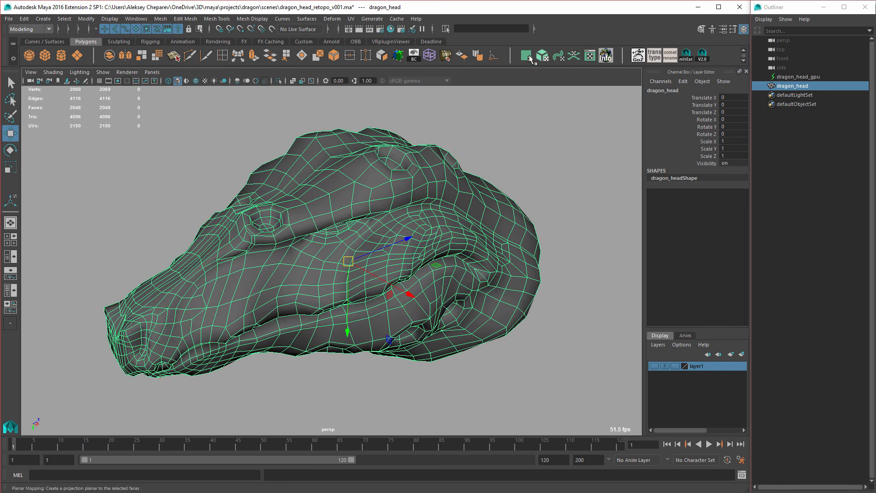
Reopen the UV Editor beside the model, display the checker texture on the head and examine the texture along the jaw.
left_click(593, 59)
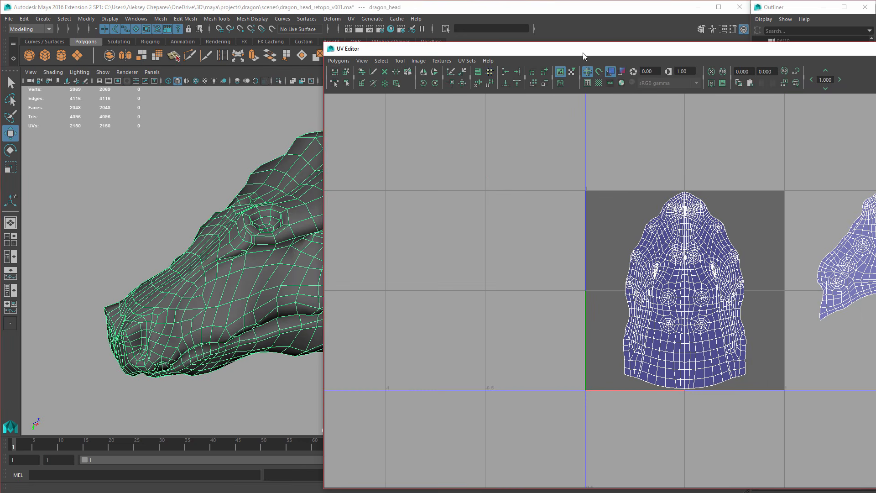
left_click_drag(582, 53, 760, 113)
left_click(447, 63)
left_click_drag(406, 242, 373, 216, "alt")
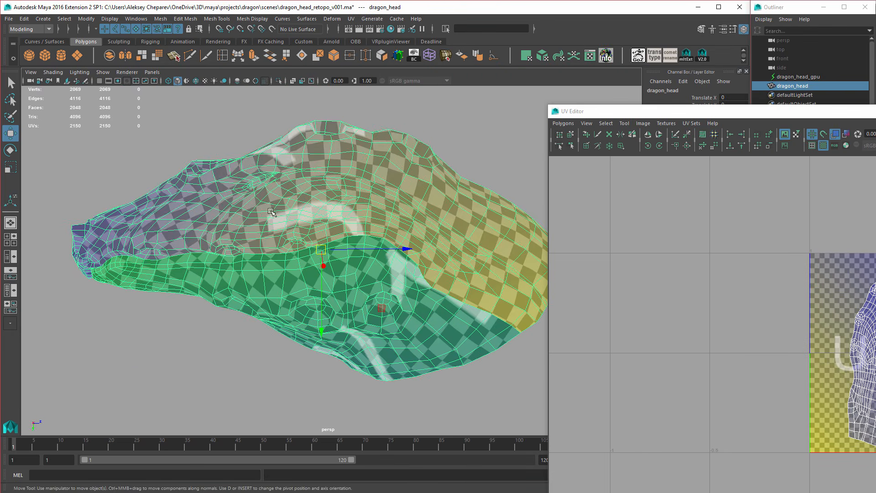
left_click_drag(271, 212, 293, 140, "alt")
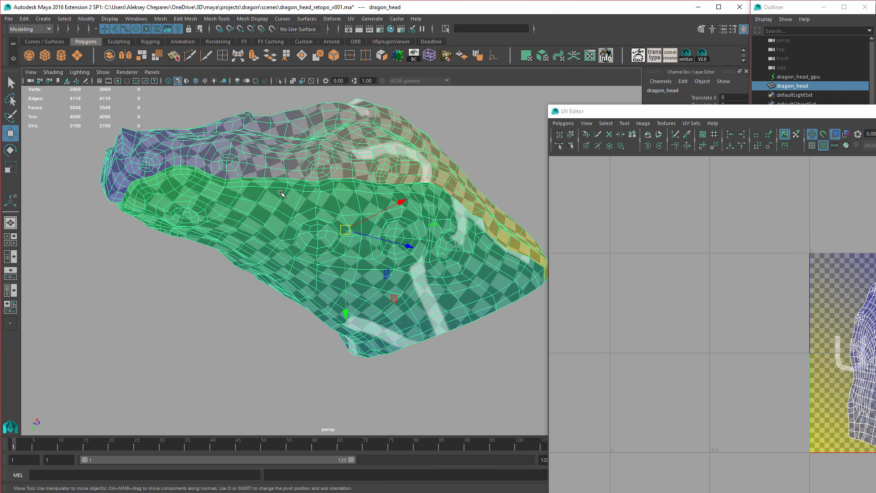
left_click_drag(363, 184, 374, 228, "alt")
Hide the viewport's selection highlighting and examine the checker pattern around the whole head for stretching.
left_click(102, 73)
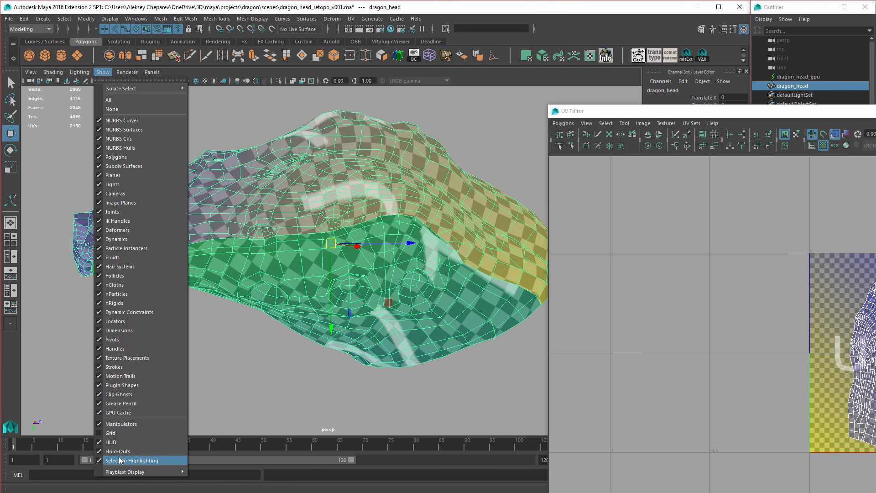
left_click(104, 460)
left_click_drag(347, 283, 532, 277, "alt")
key("q")
left_click_drag(456, 286, 355, 294, "alt")
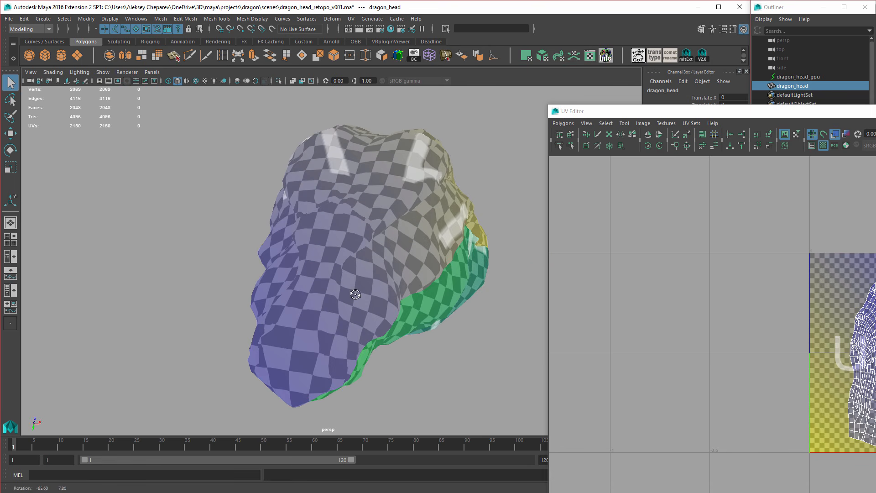
left_click_drag(409, 281, 296, 269, "alt")
right_click_drag(296, 269, 285, 150, "alt")
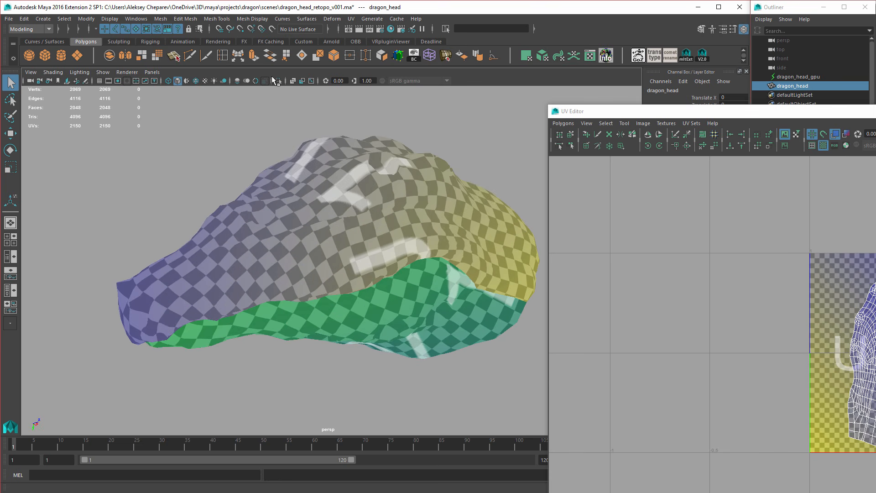
Restore selection highlighting, turn off the checker display and close the UV Editor.
left_click(102, 72)
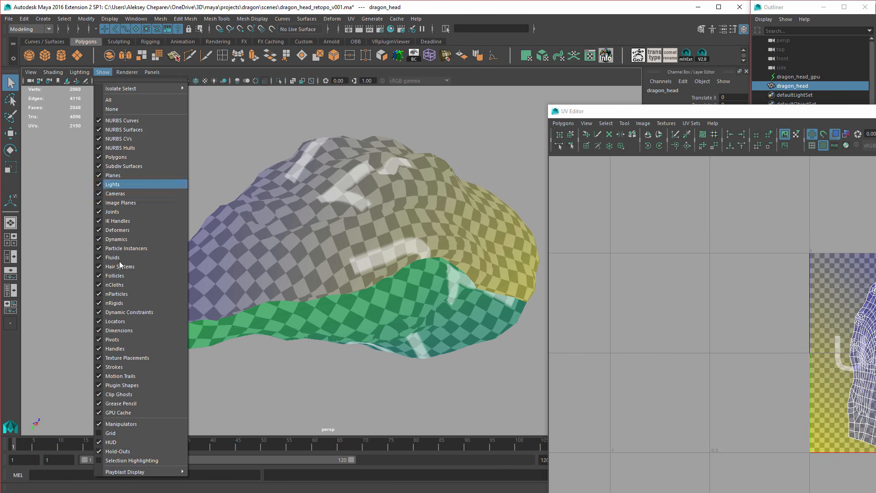
left_click(124, 459)
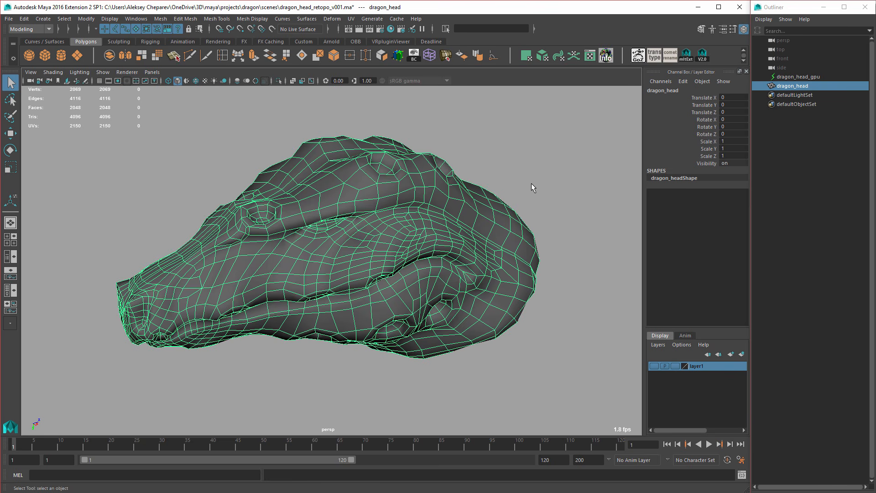
scroll(448, 213, "up", 2)
key("w")
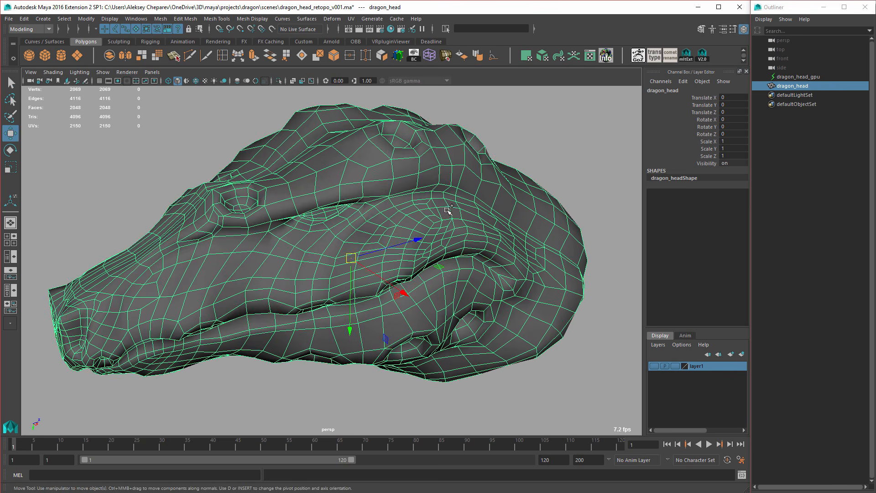
scroll(412, 189, "up", 2)
Export the selected dragon_head as OBJ to the project's data folder, overwriting dragon_head_uved_v001.obj.
left_click(8, 19)
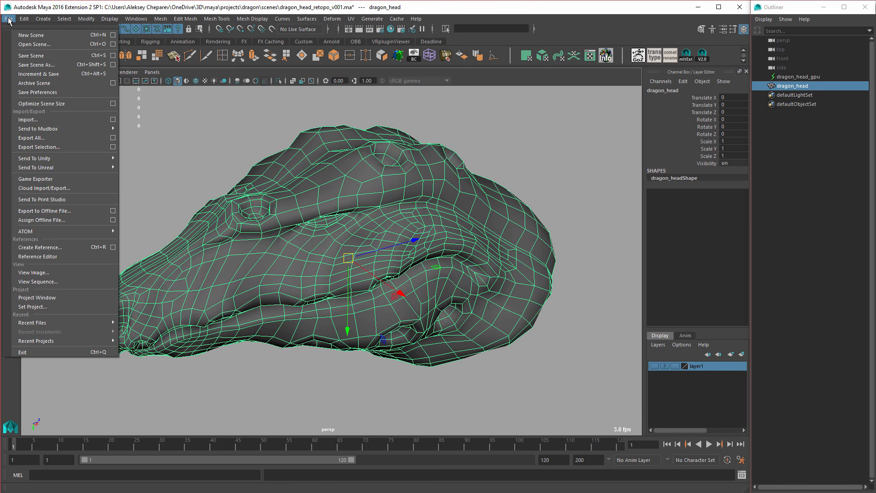
left_click(47, 146)
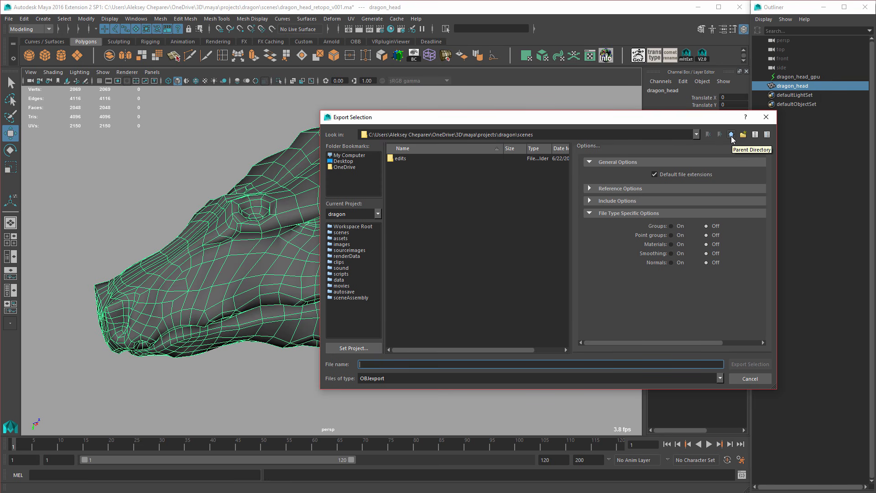
left_click(731, 135)
double_click(400, 188)
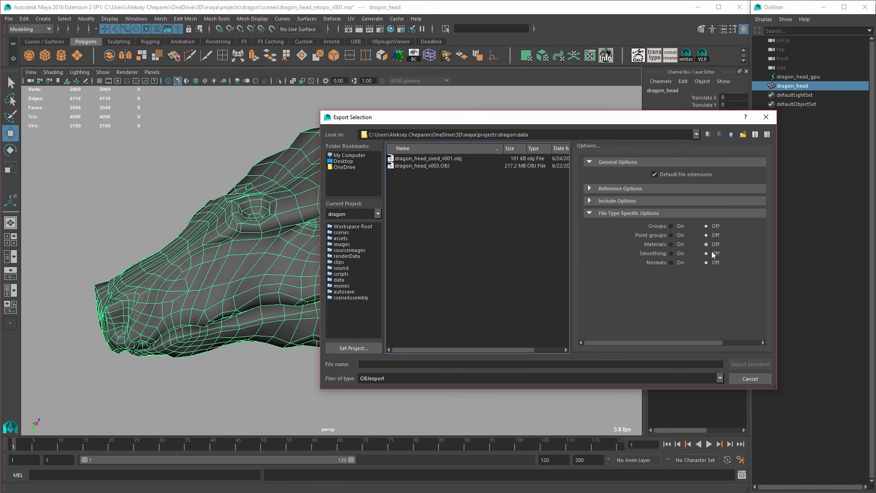
left_click(526, 365)
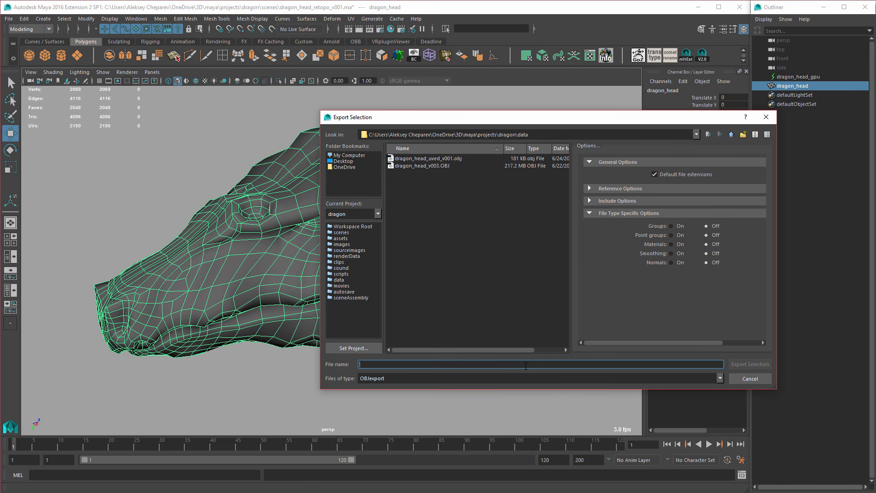
left_click(438, 159)
left_click(751, 362)
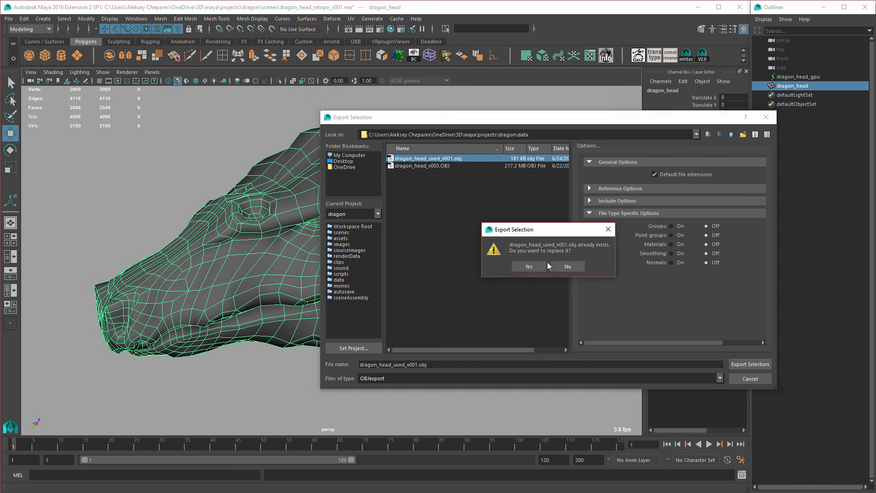
left_click(536, 266)
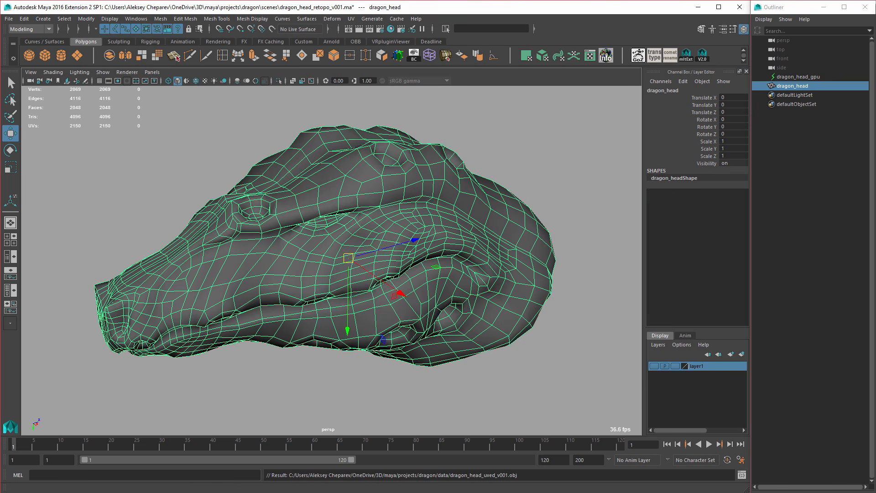
Switch to ZBrush, expand the sculpted dragon head's SubTool list and inspect the model from the side.
left_click(477, 492)
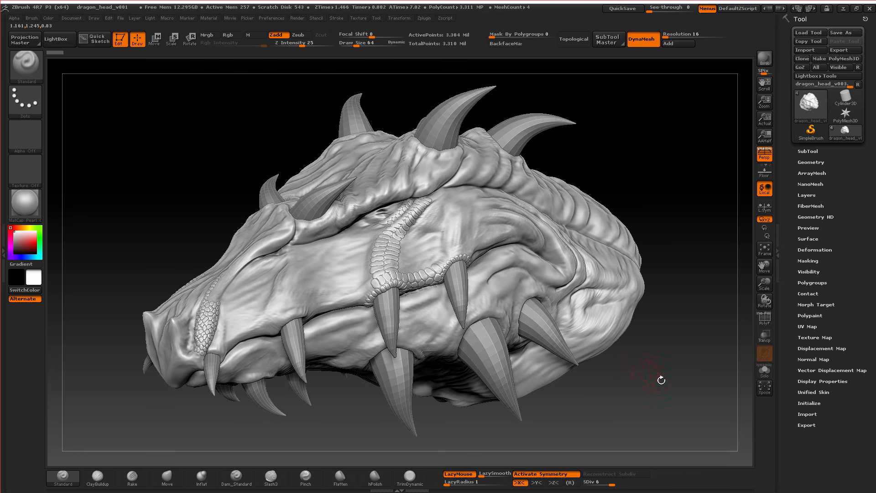
mouse_move(660, 381)
left_mouse_down()
mouse_move(638, 362)
mouse_move(714, 259)
left_mouse_up()
left_click(806, 152)
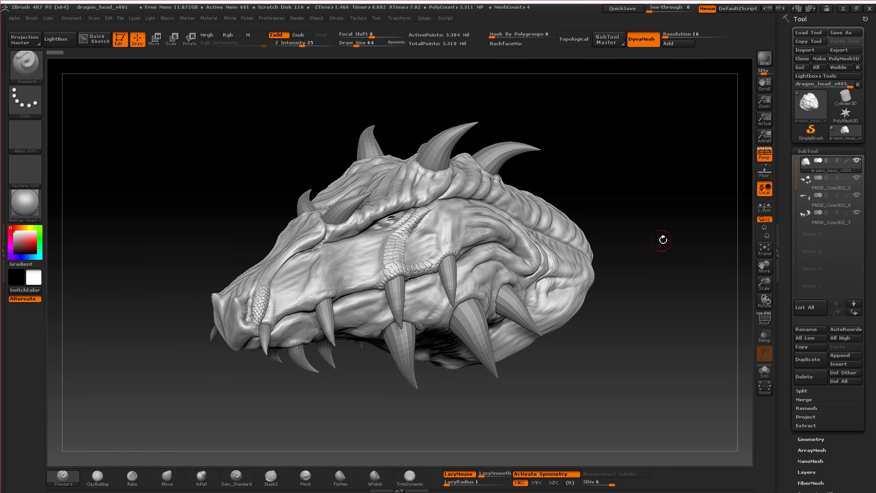
left_click_drag(664, 211, 636, 240)
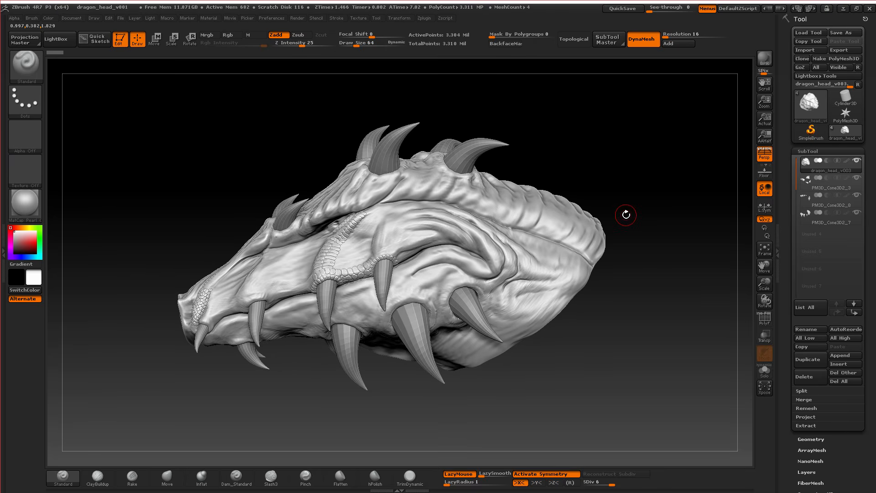
left_click_drag(620, 213, 621, 182)
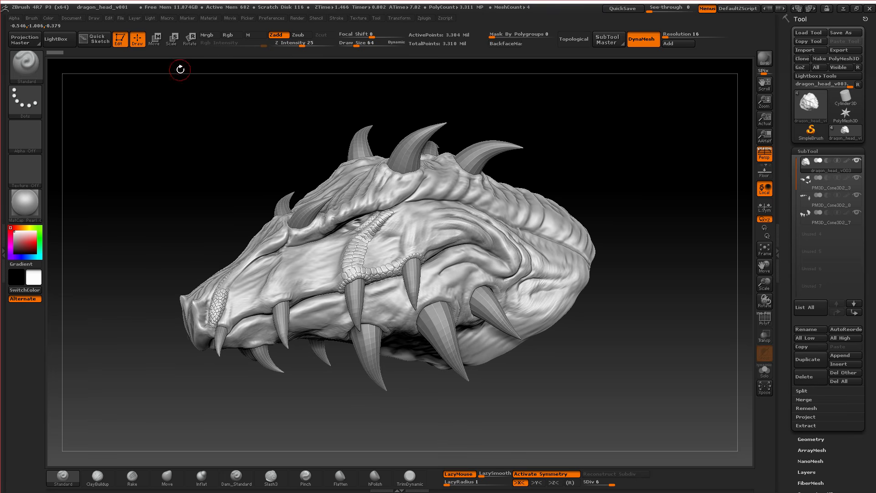
Save the sculpted head over dragon_head_v003.ZTL in the data folder and close ZBrush without saving the project.
left_click(121, 21)
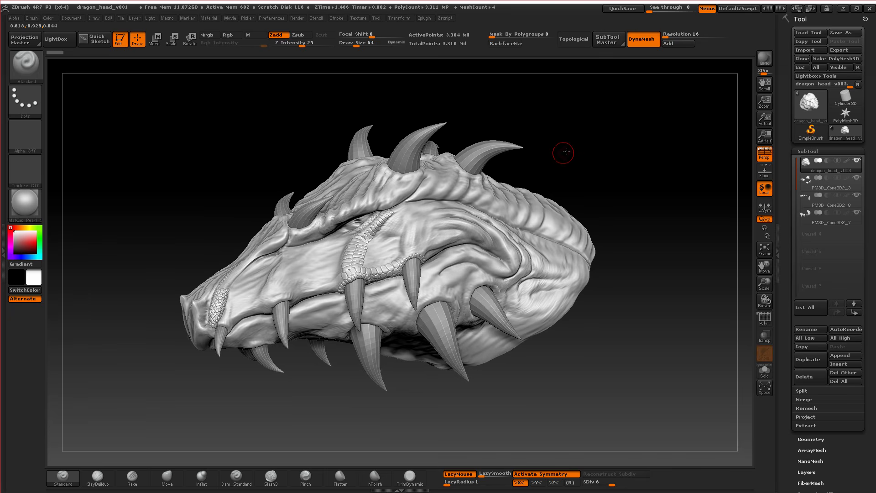
left_click_drag(562, 151, 644, 150)
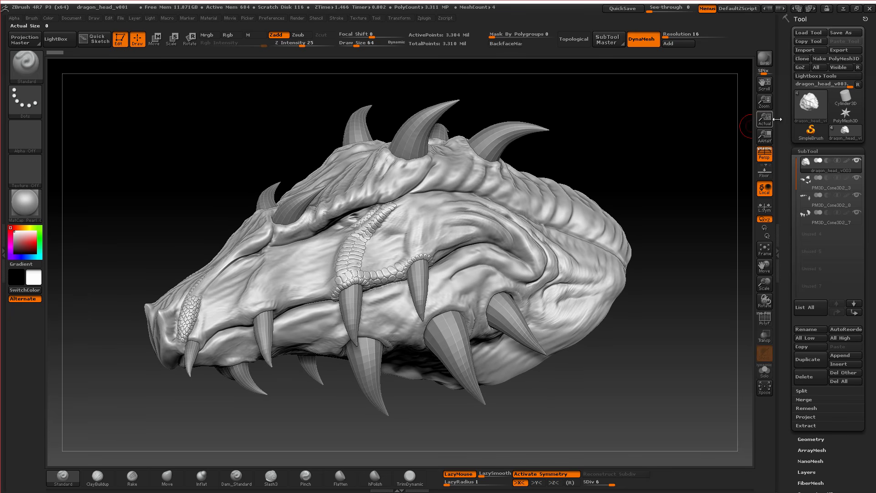
left_click(839, 31)
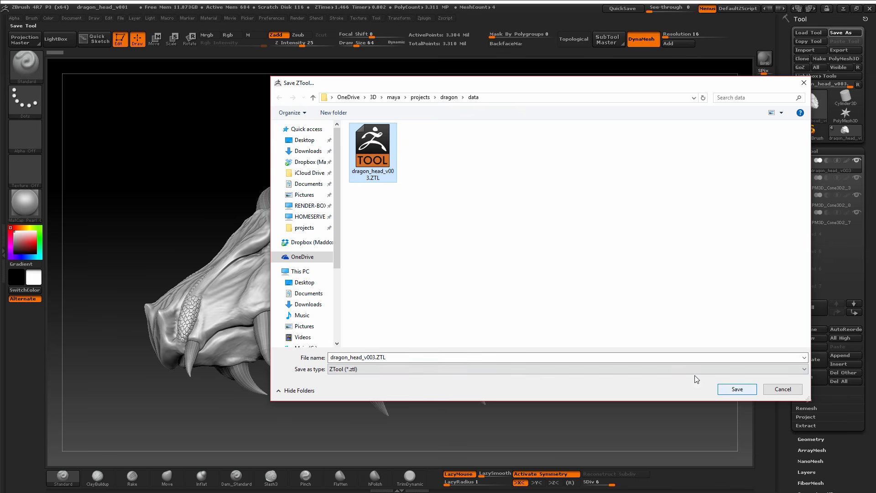
left_click(730, 390)
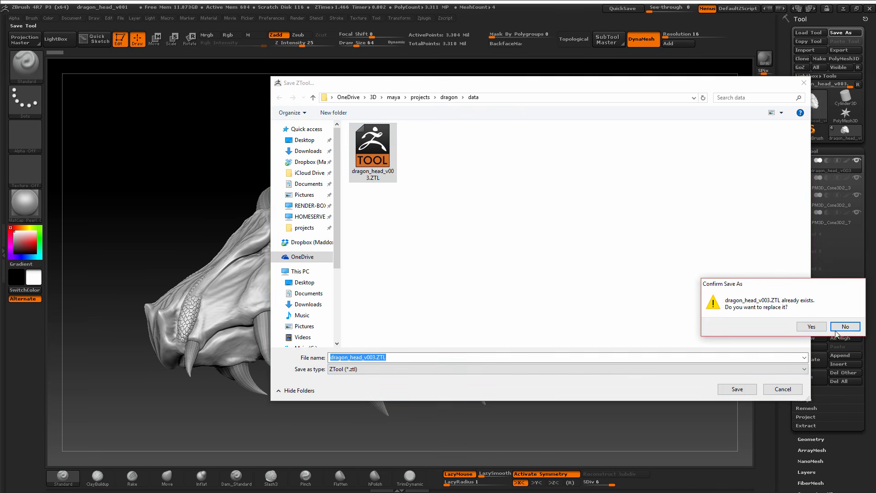
left_click(842, 325)
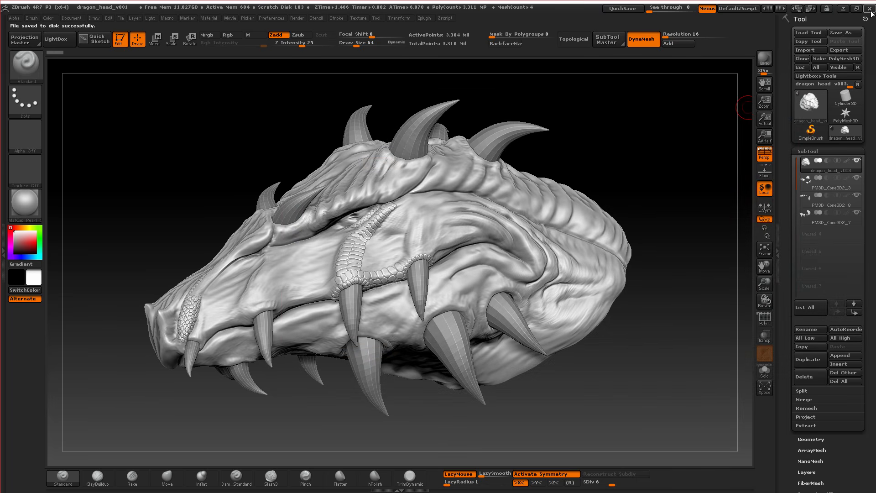
left_click(870, 9)
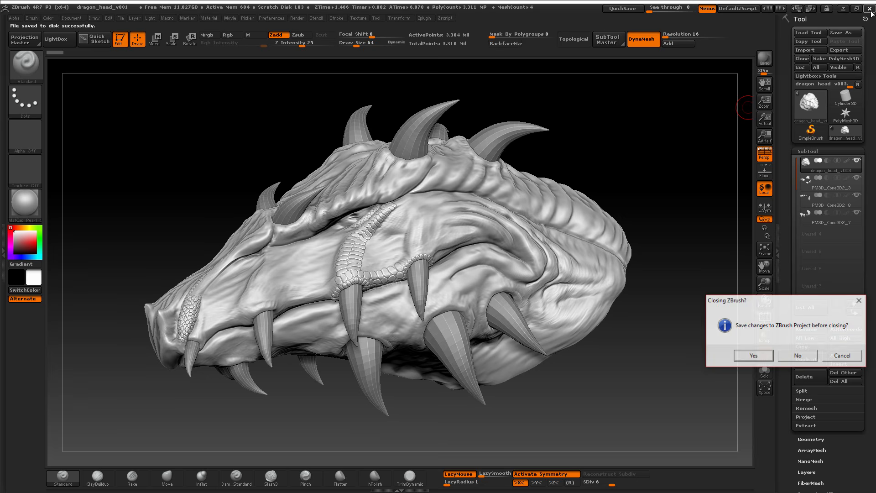
left_click(800, 359)
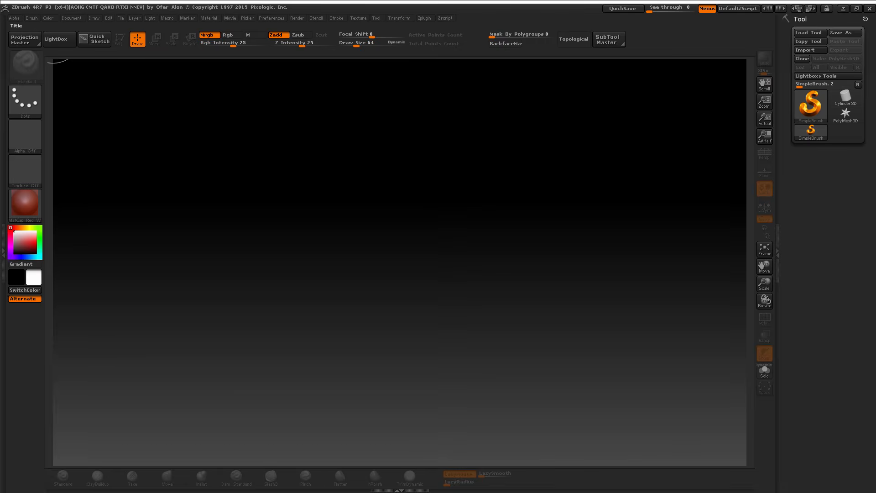
In the reopened ZBrush, import dragon_head_uved_v001.obj from the dragon project's data folder.
left_click(805, 48)
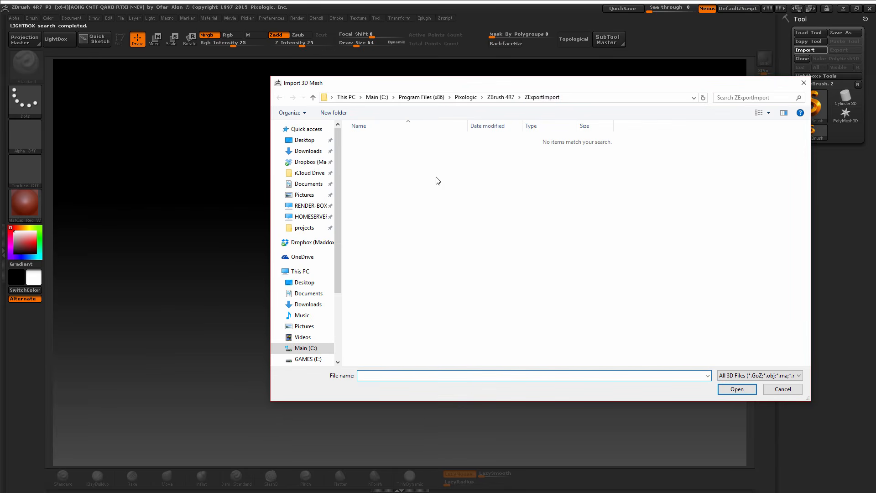
left_click(303, 227)
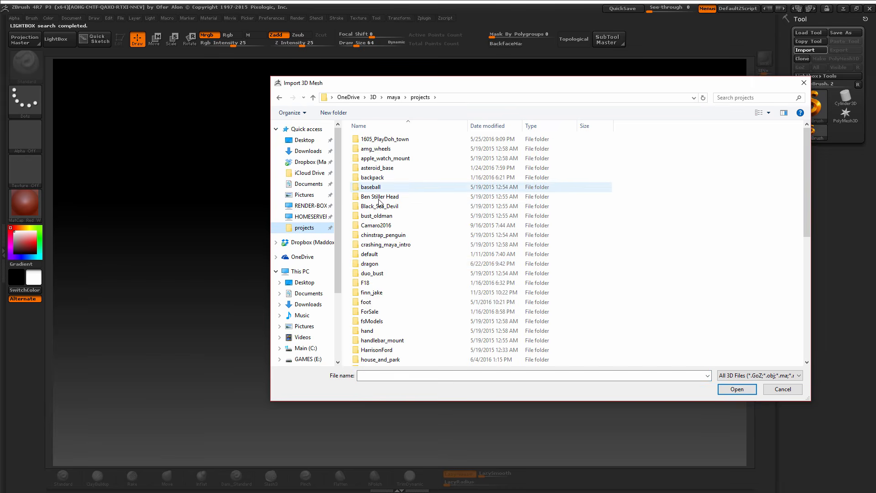
double_click(373, 265)
double_click(375, 187)
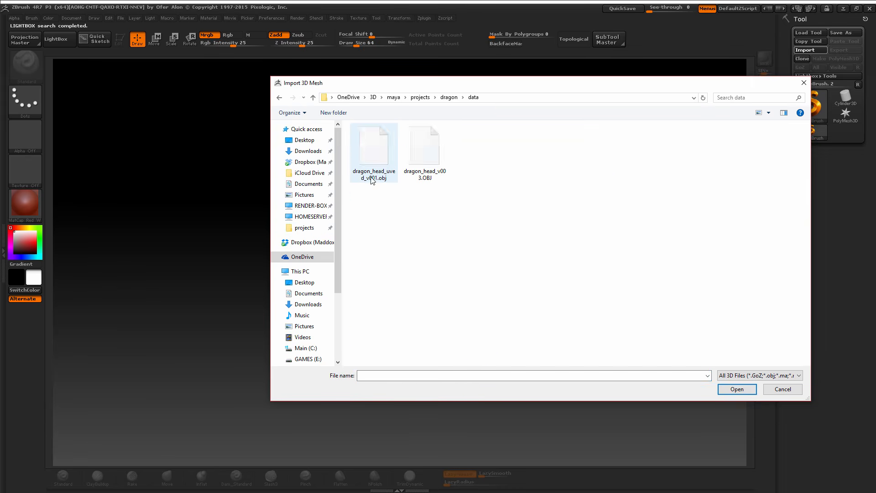
left_click(378, 149)
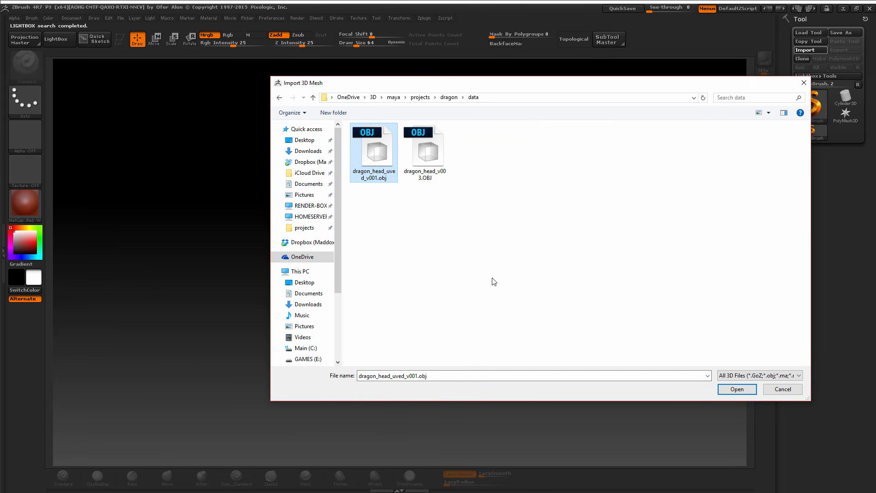
left_click(733, 391)
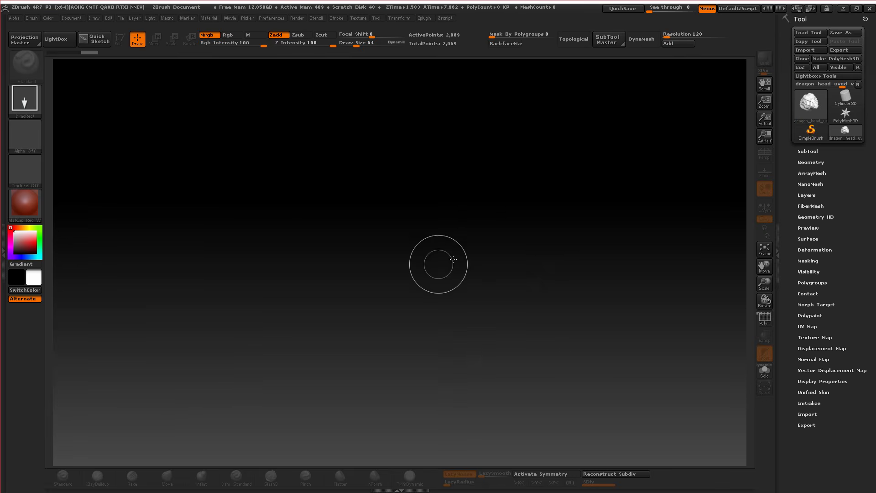
Place the imported head on the canvas, enter Edit mode and turn it to a side view.
mouse_move(465, 233)
left_mouse_down()
mouse_move(451, 309)
mouse_move(521, 409)
left_mouse_up()
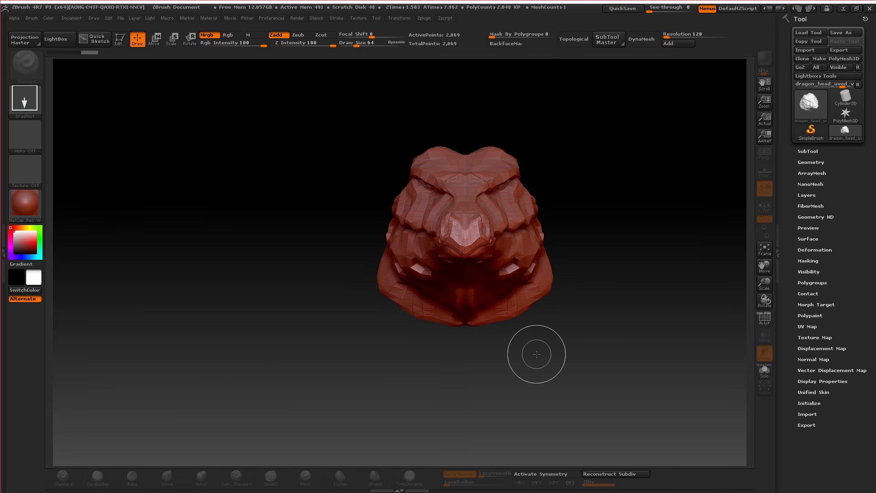
key("t")
left_click_drag(638, 311, 616, 336)
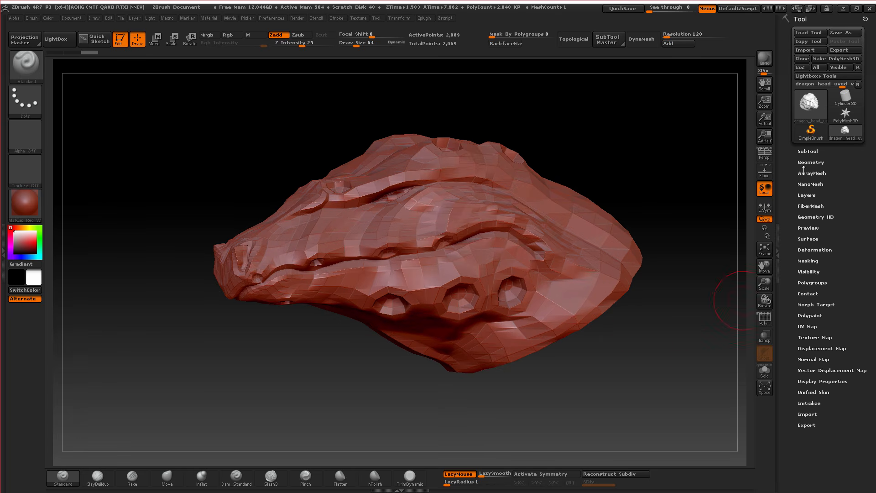
Load the dragon_head_v003.ZTL tool from the data folder and frame the whole sculpted head.
left_click(814, 35)
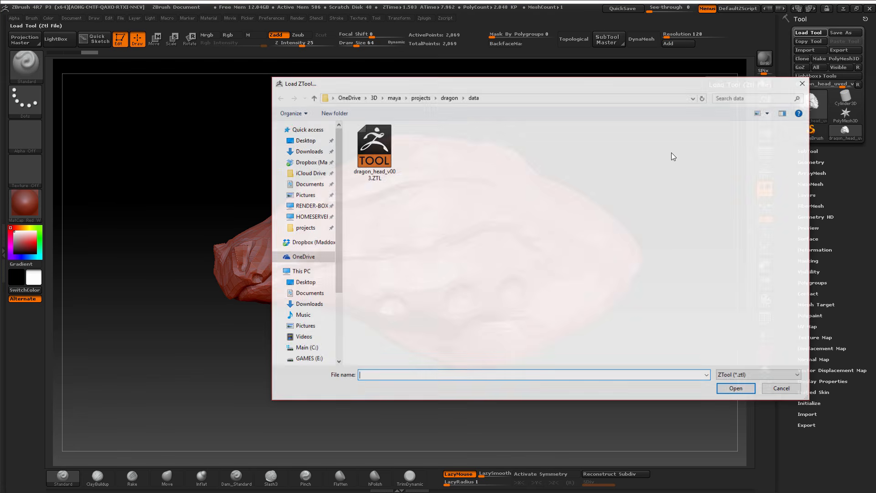
left_click(369, 150)
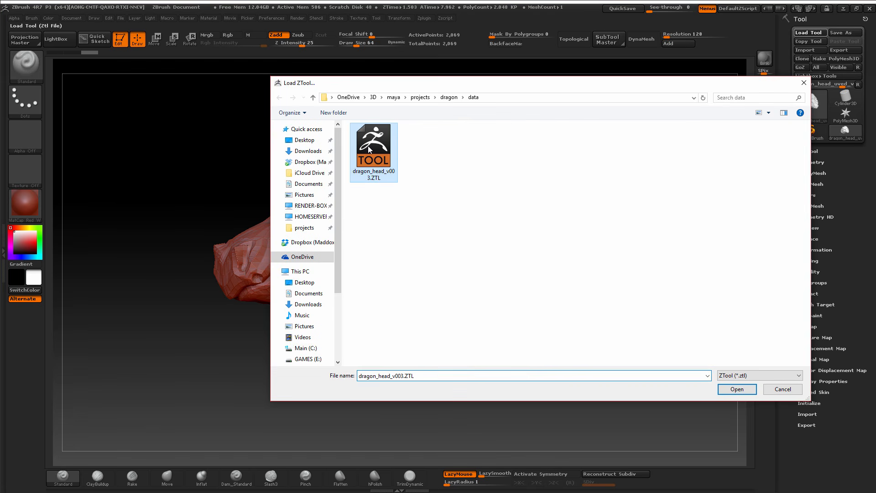
left_click(736, 389)
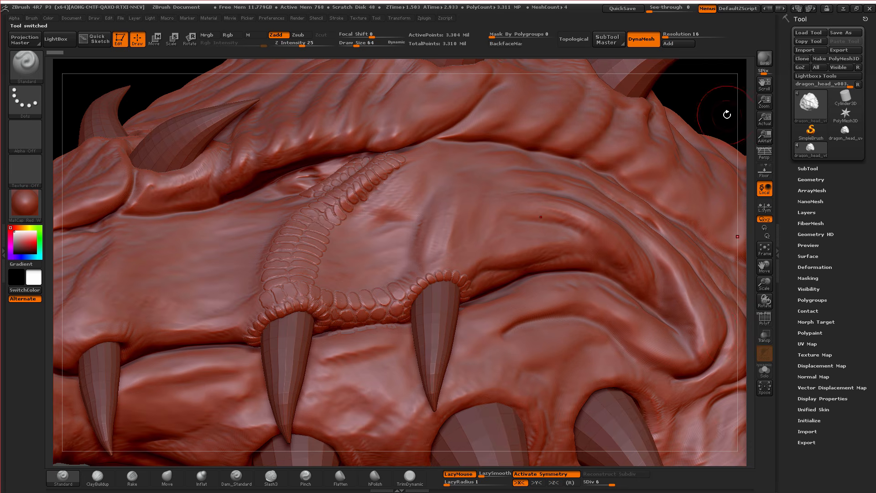
key("f")
Append the dragon_head_uved_v001 mesh as a subtool of the sculpted dragon head.
left_click(804, 169)
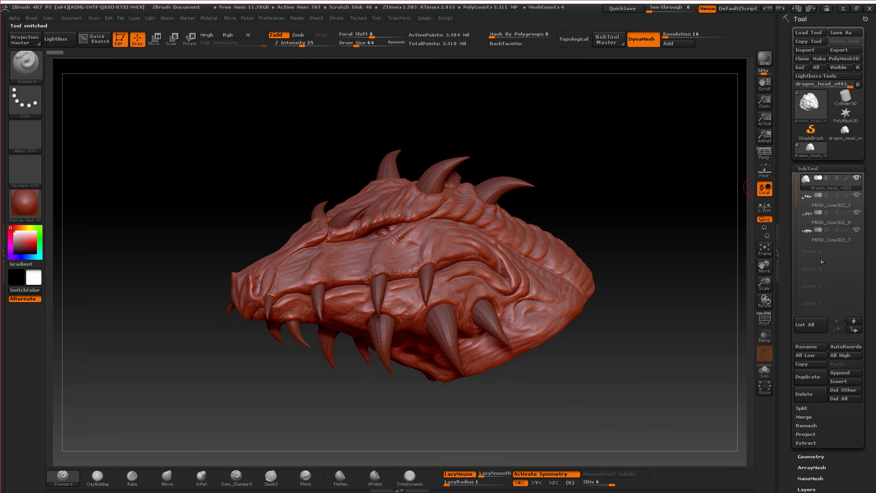
left_click(808, 168)
left_click(808, 168)
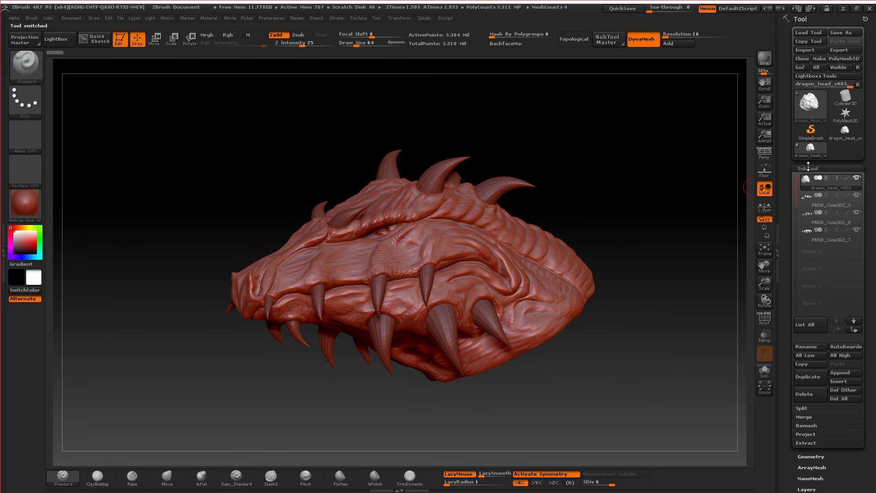
left_click(847, 373)
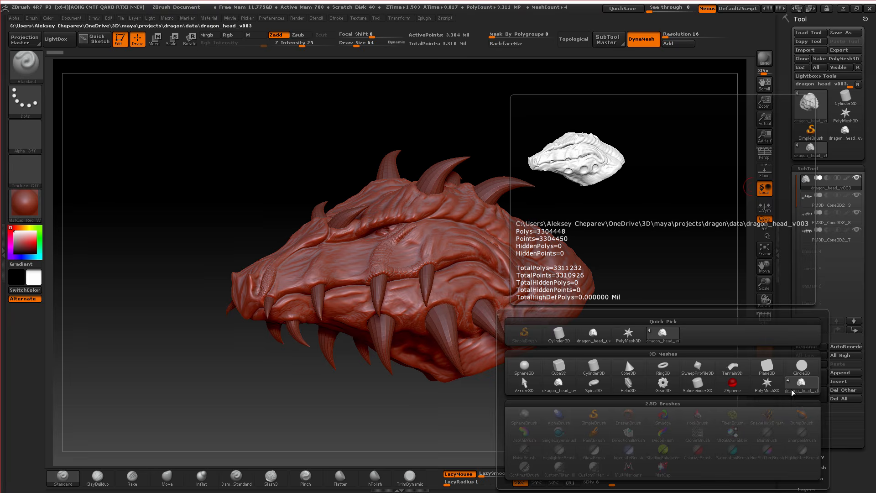
left_click(558, 384)
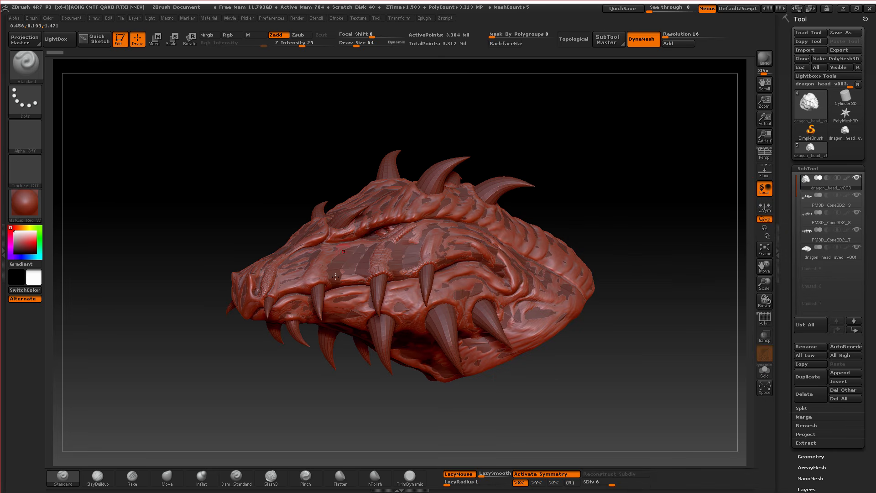
left_click_drag(573, 388, 285, 283)
Switch the material to MatCap Pearl and inspect how the low-poly mesh overlaps the sculpt.
left_click(29, 210)
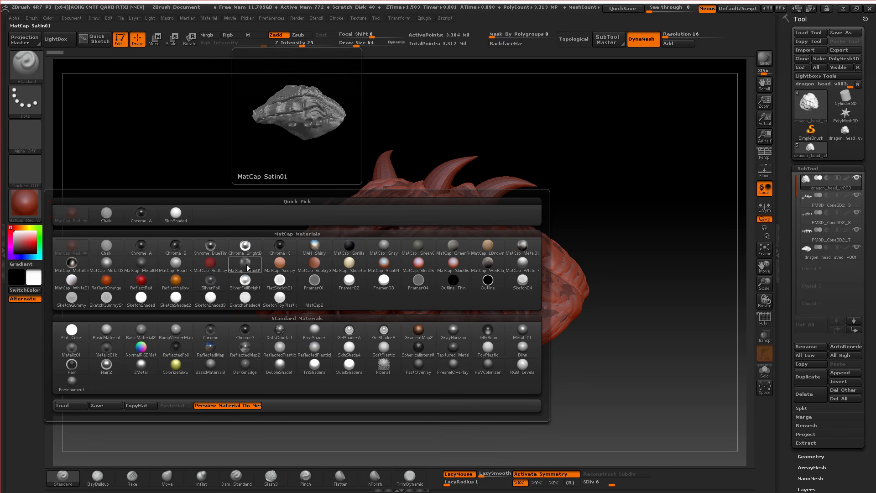
left_click(167, 262)
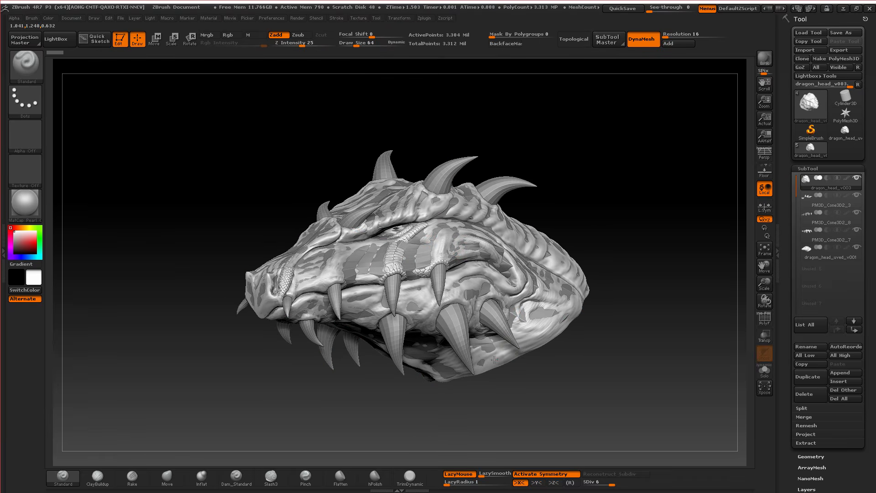
mouse_move(547, 376)
left_mouse_down()
mouse_move(584, 375)
mouse_move(739, 333)
left_mouse_up()
left_click(764, 318)
left_click(761, 321)
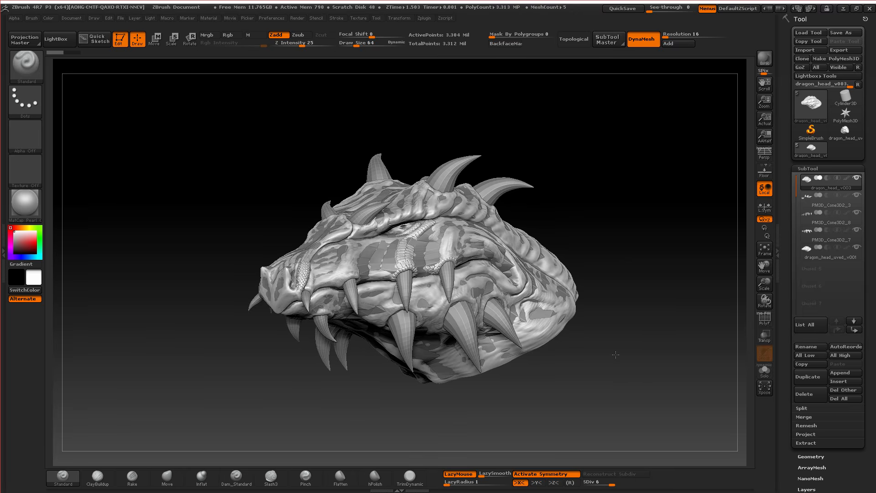
left_click_drag(614, 354, 662, 405, "alt")
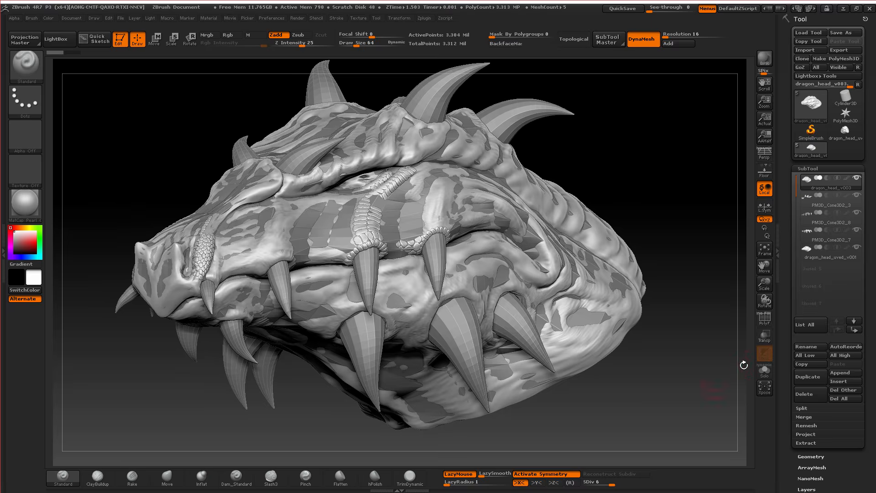
Move the dragon_head_uved_v001 subtool to the first place in the SubTool list.
left_click(808, 254)
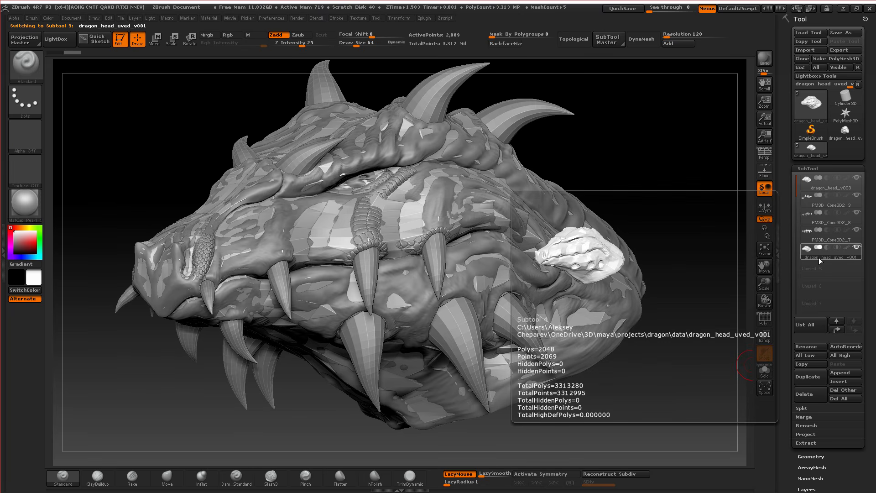
left_click(837, 330)
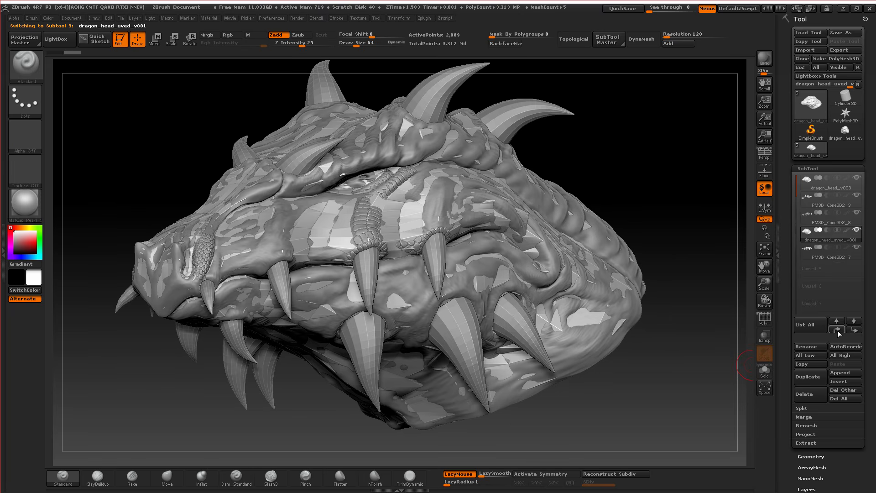
left_click(838, 330)
left_click(838, 330)
left_click(838, 331)
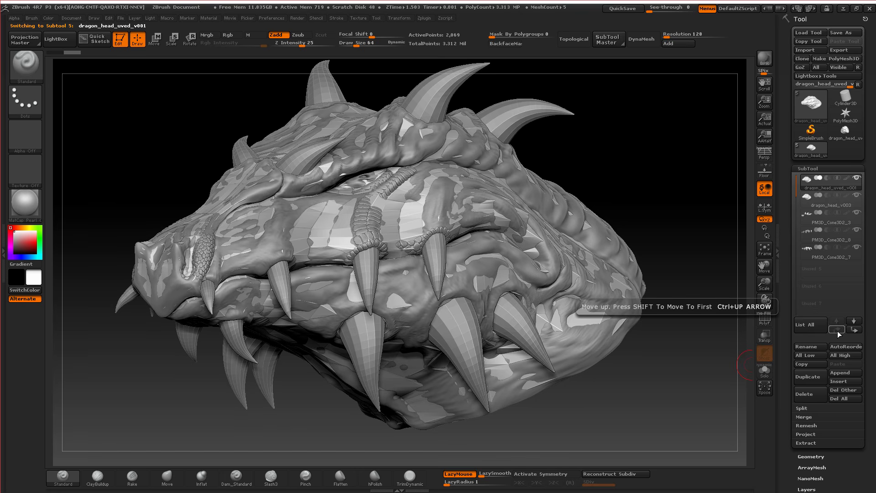
Make dragon_head_uved_v001 the active subtool and hide the high-resolution head and the three cone subtools.
left_click(806, 202)
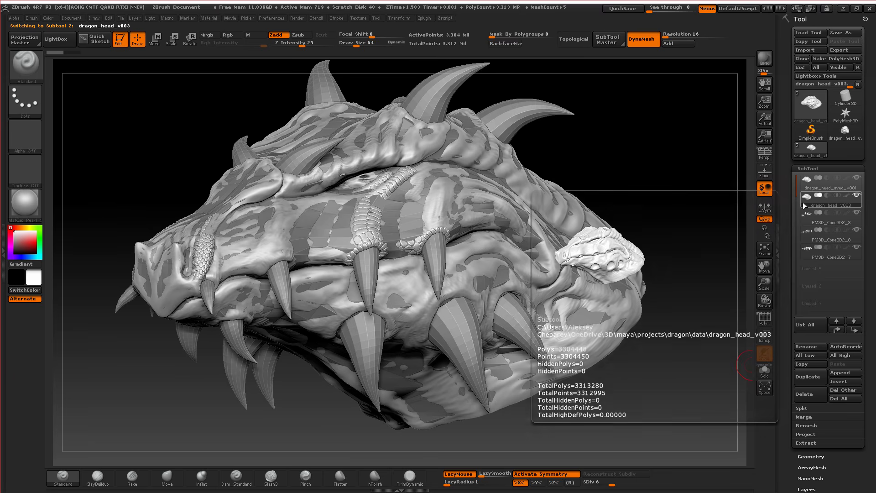
left_click(808, 183)
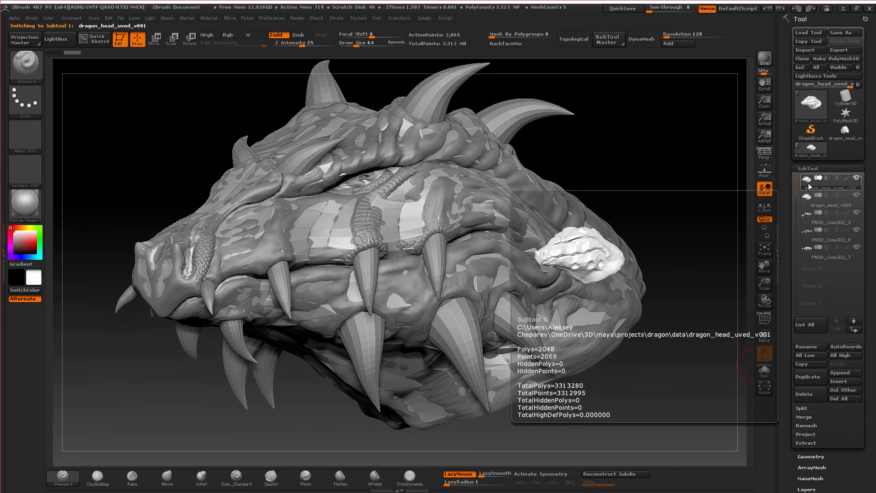
left_click(857, 212)
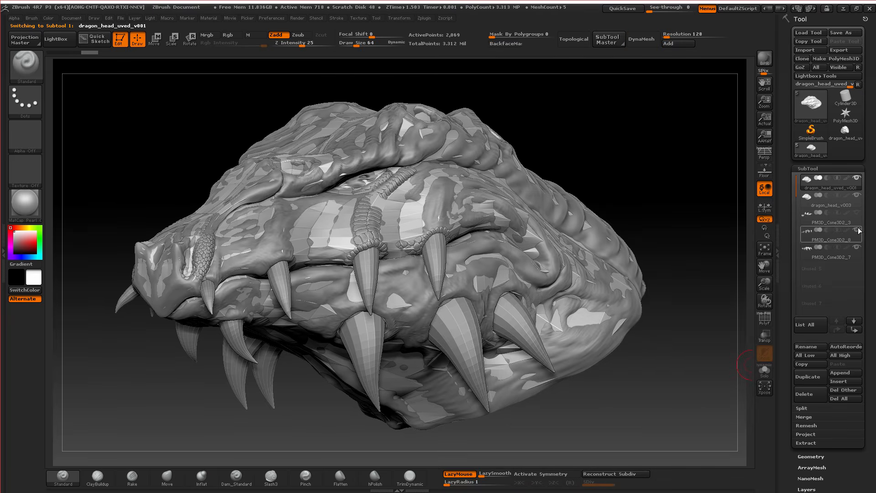
left_click(856, 230)
left_click(856, 247)
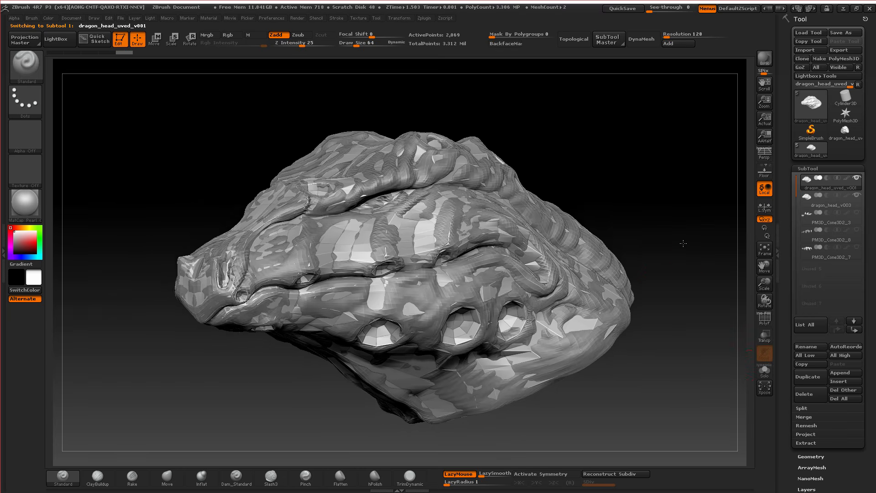
left_click(856, 196)
mouse_move(660, 182)
left_mouse_down()
mouse_move(635, 179)
mouse_move(659, 189)
mouse_move(640, 190)
mouse_move(648, 194)
left_mouse_up()
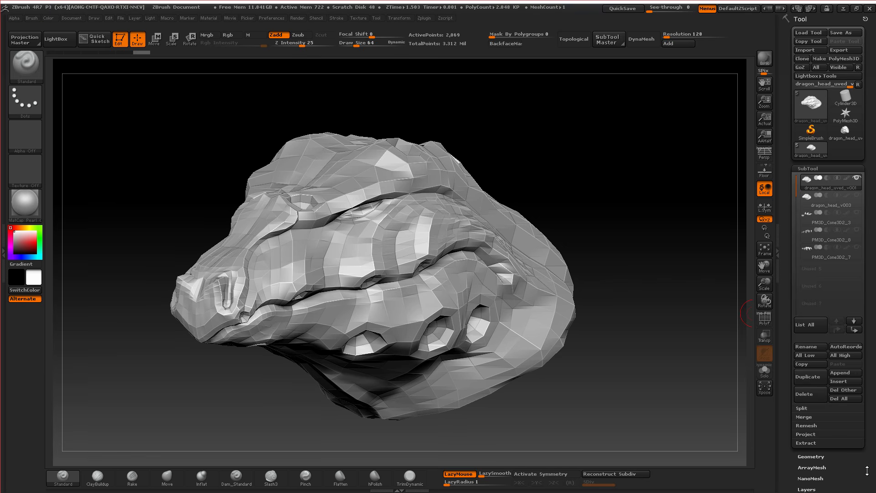
Morph the low-poly head to its flat UV layout to check the imported UVs.
scroll(813, 431, "down", 5)
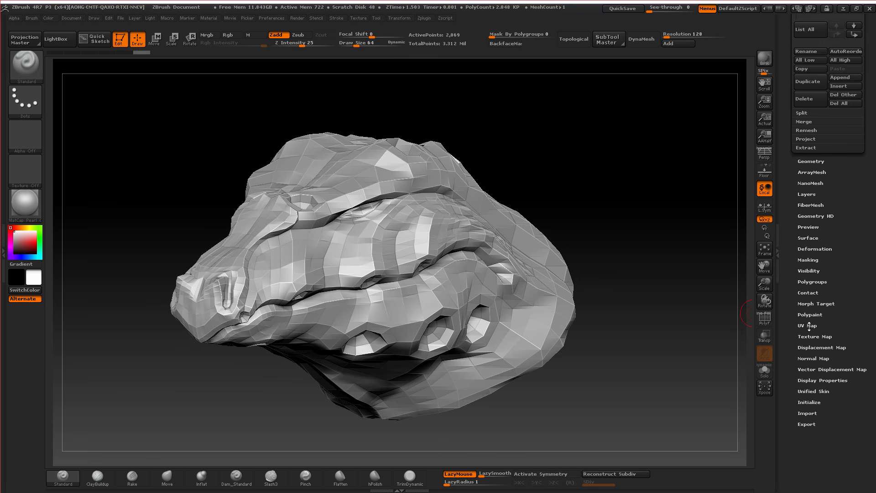
left_click(809, 325)
left_click(843, 250)
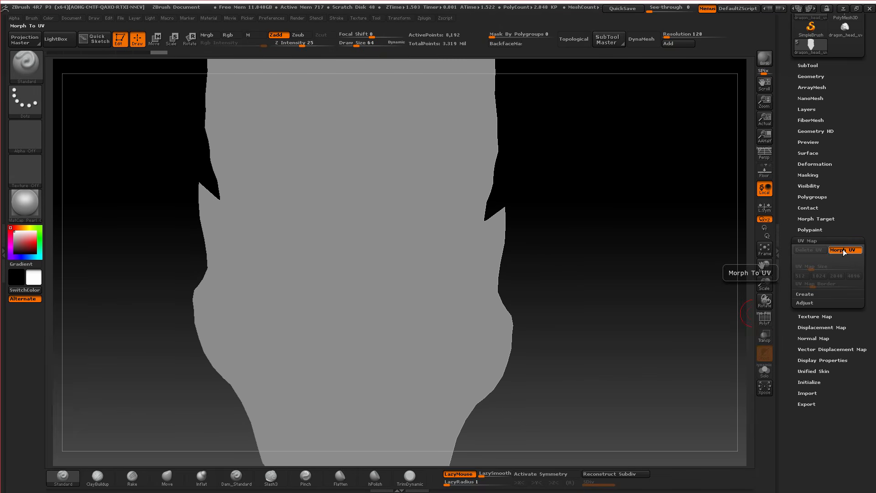
Restore the low-poly head from its flat UV layout to its 3D shape.
left_click(764, 318)
left_click(764, 318)
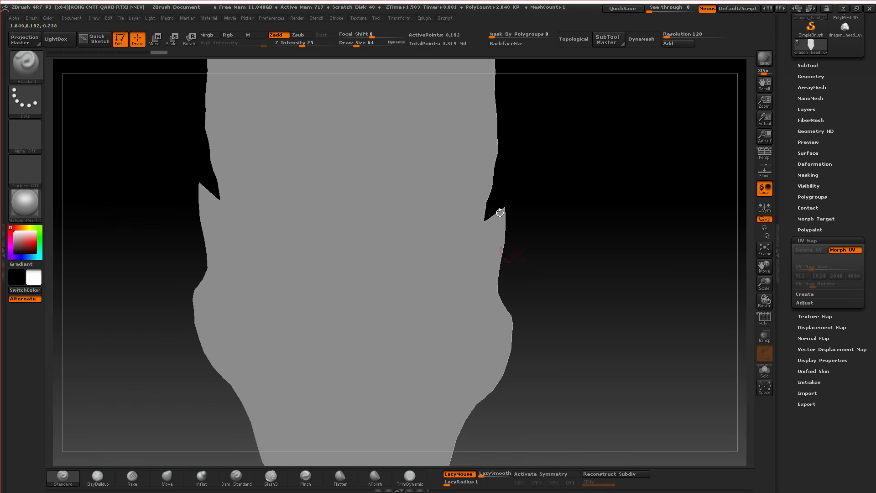
left_click(852, 251)
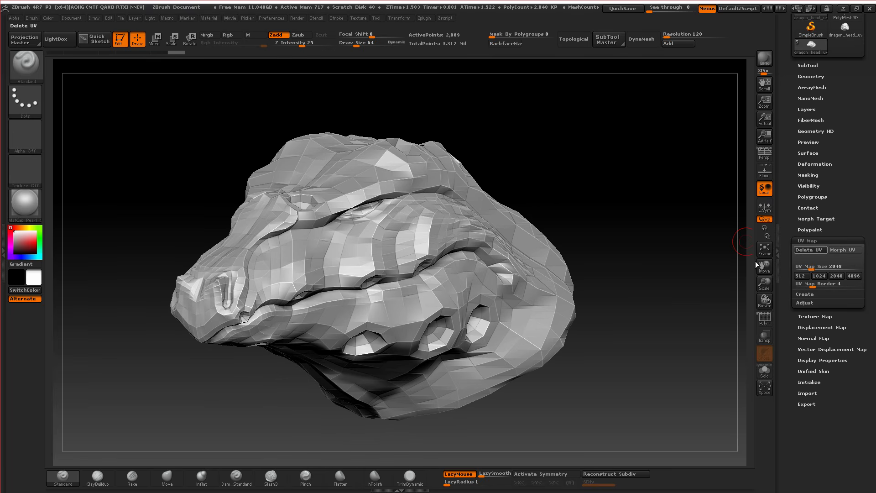
mouse_move(638, 270)
left_mouse_down()
mouse_move(651, 275)
mouse_move(640, 260)
mouse_move(635, 278)
mouse_move(648, 271)
left_mouse_up()
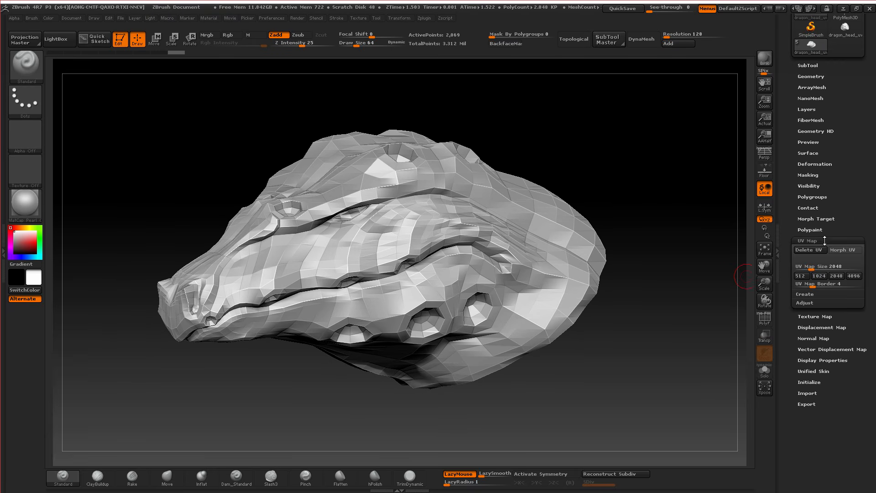
Subdivide the dragon_head_uved_v001 mesh to level 2 and show the high-resolution dragon_head_v003 subtool.
left_click(858, 242)
left_click_drag(858, 245, 859, 285)
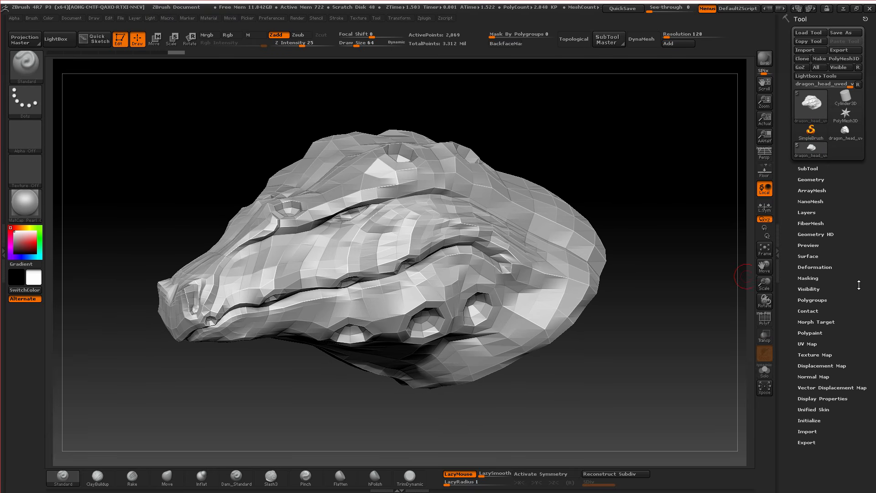
left_click(814, 169)
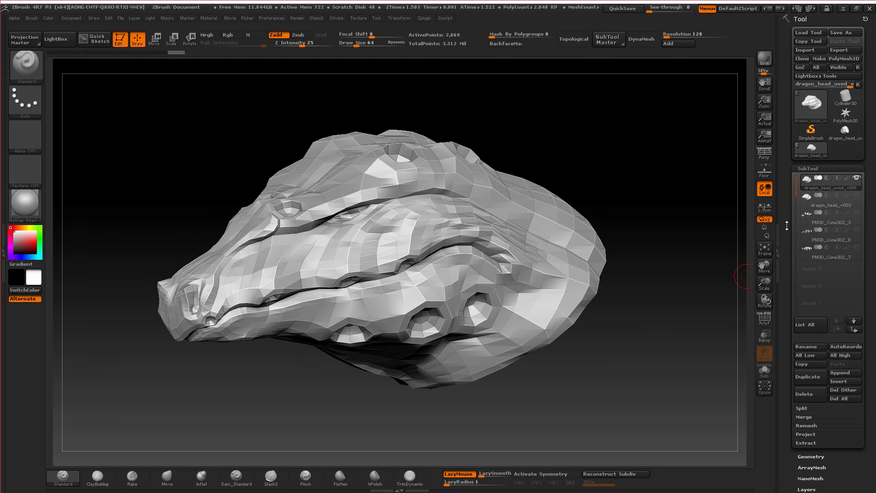
left_click_drag(787, 226, 777, 208)
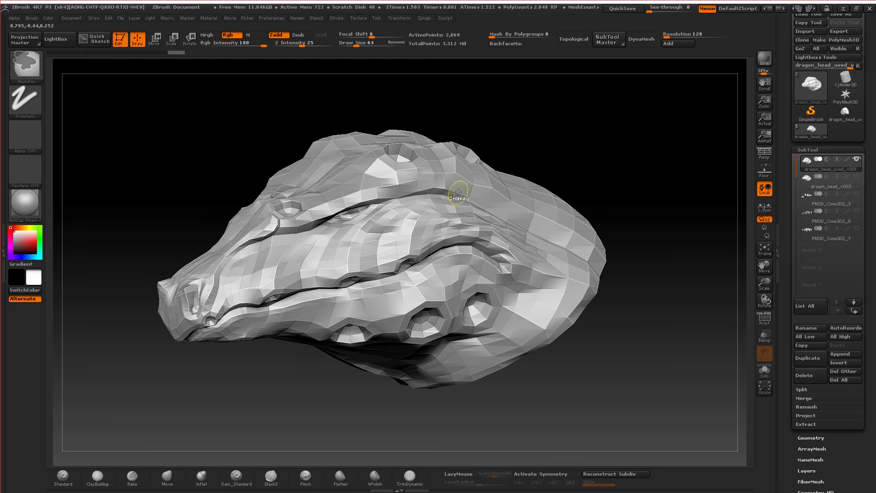
key("ctrl+d")
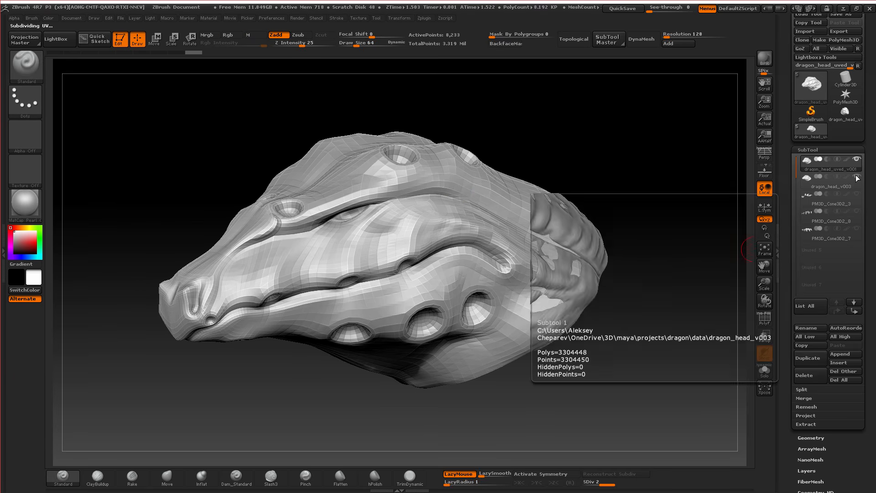
left_click(857, 177)
left_click_drag(868, 292, 867, 237)
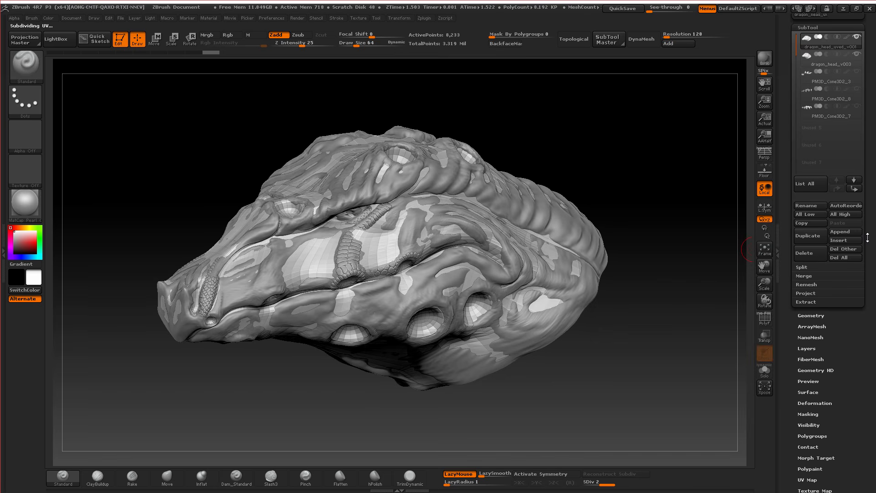
Set the ProjectAll distance to 0.05 and project the sculpt's shape onto the level 2 head.
left_click(810, 294)
left_click(847, 300)
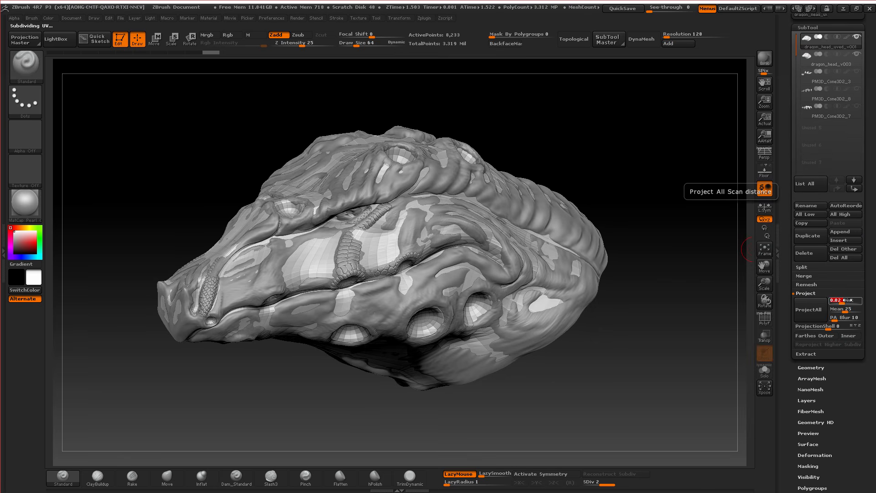
type(".05")
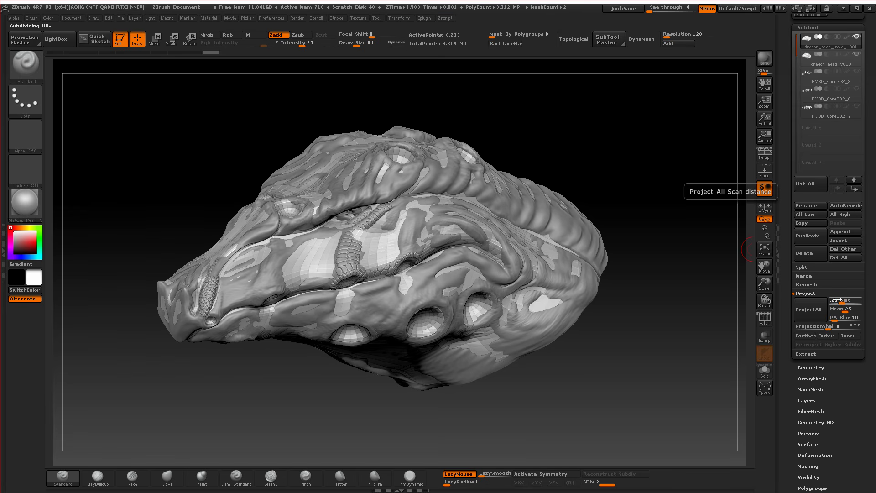
key("Return")
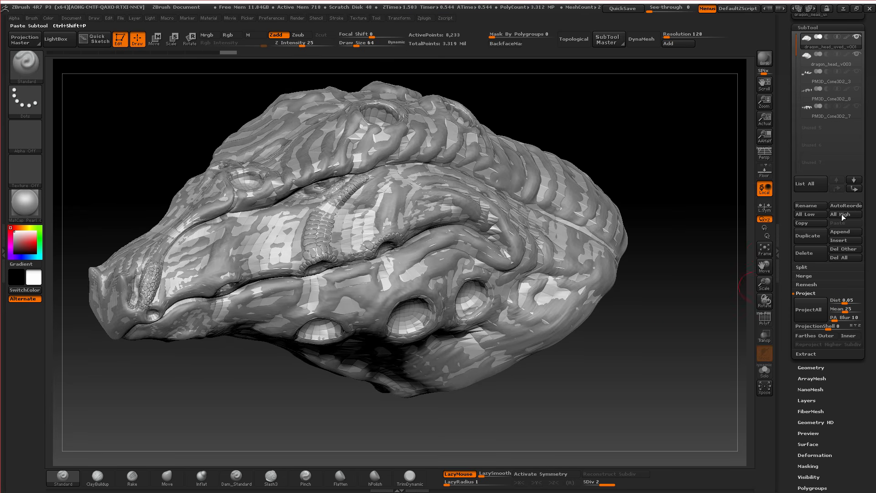
Hide the dragon_head_v003 sculpt and inspect the projected shape on the level 2 head.
left_click(856, 55)
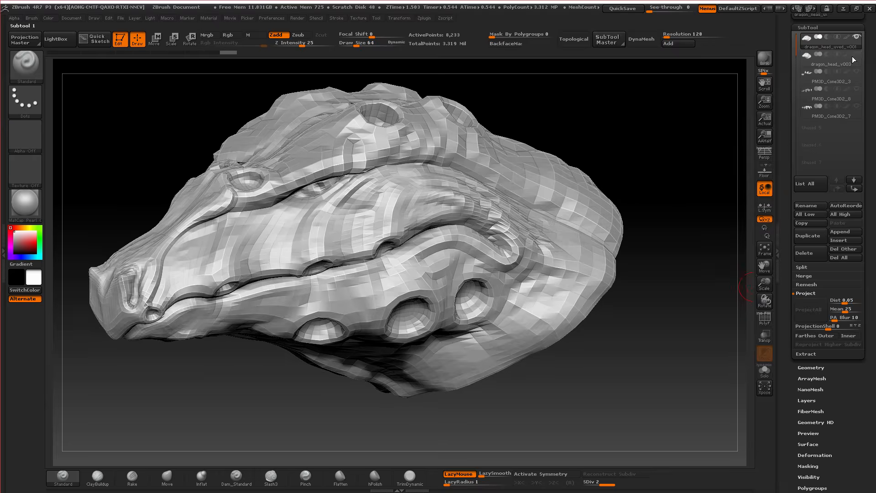
mouse_move(671, 191)
left_mouse_down()
mouse_move(652, 227)
mouse_move(730, 299)
left_mouse_up()
left_click(764, 319)
left_click(763, 321)
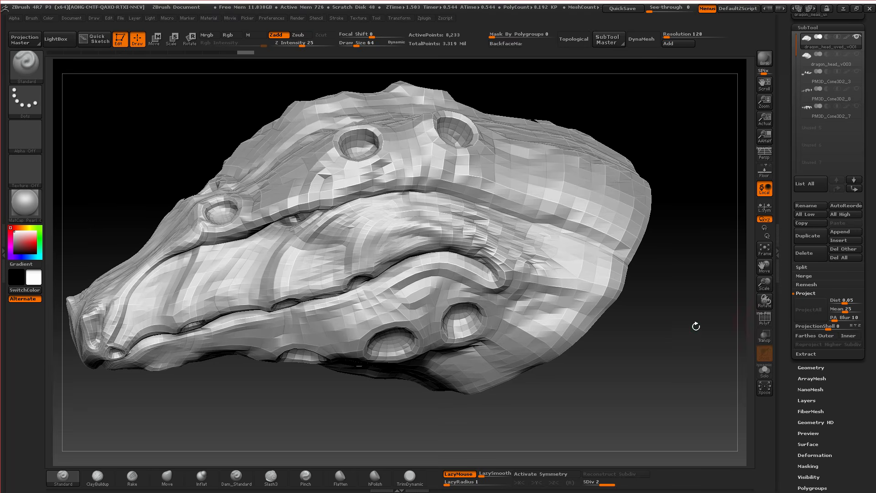
left_click_drag(694, 326, 744, 296)
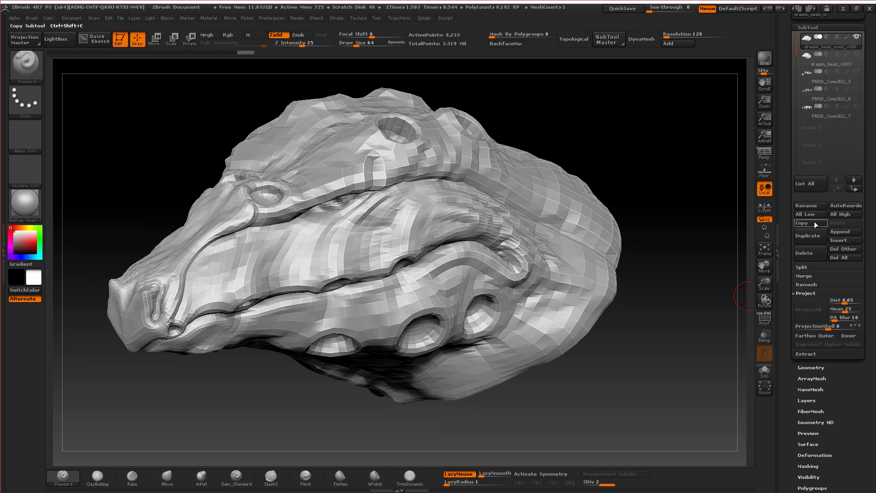
Show the sculpt again and subdivide the UV-mapped head to level 3, then level 4, projecting the sculpt's detail at each level.
left_click(857, 55)
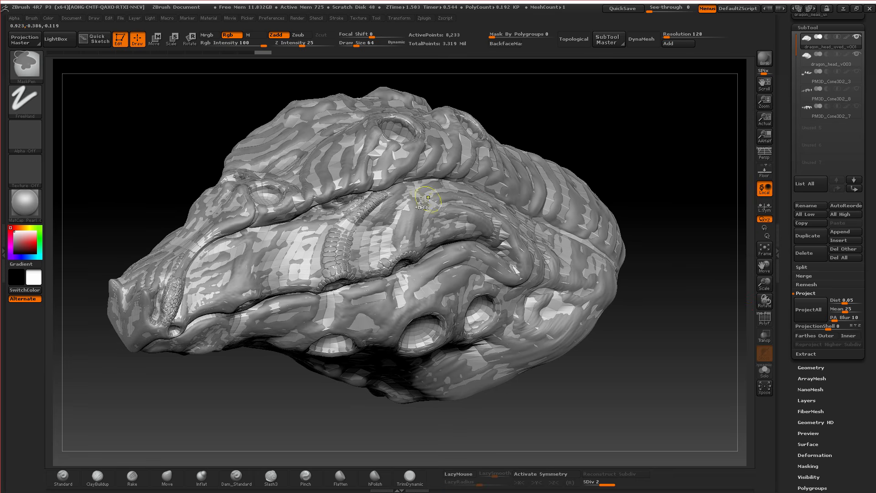
key("ctrl+d")
left_click(810, 311)
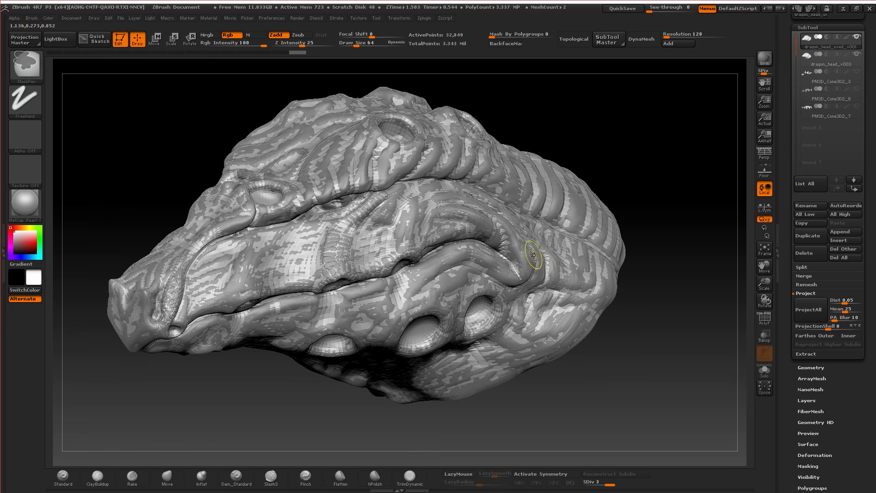
key("ctrl+d")
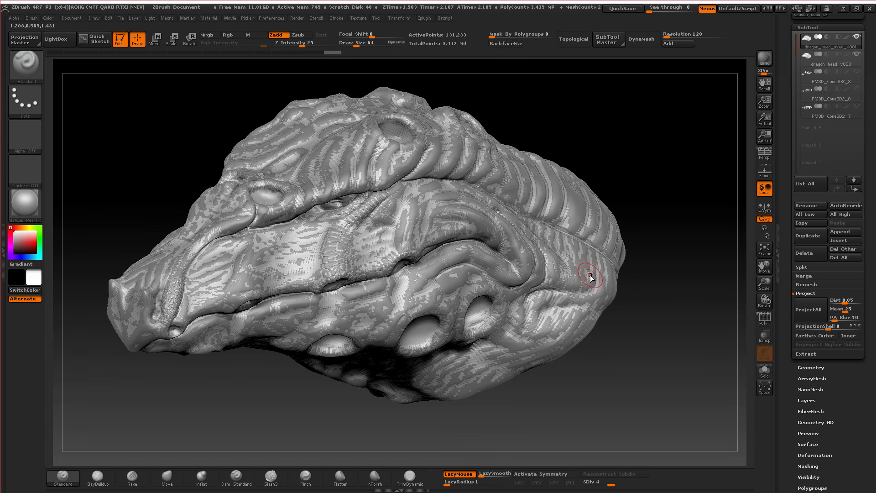
Subdivide the UV-mapped head to level 5 and project the sculpt's detail onto it.
left_click_drag(683, 308, 671, 307)
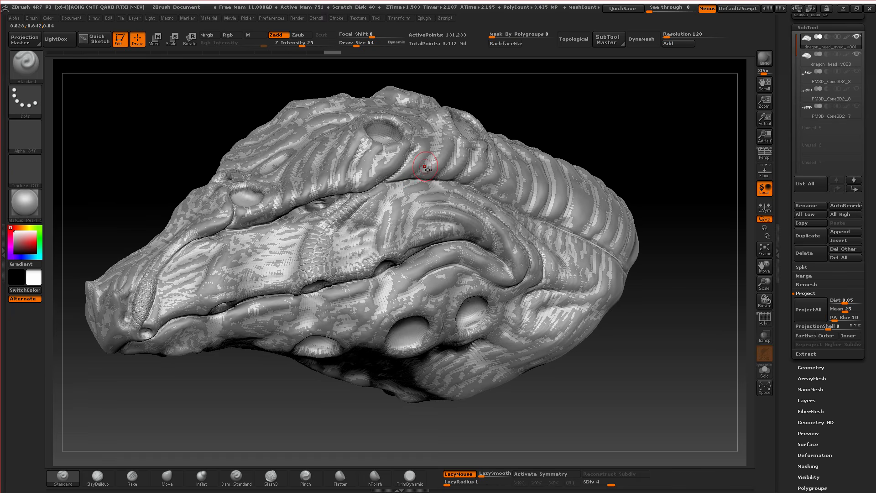
left_click_drag(643, 292, 657, 292)
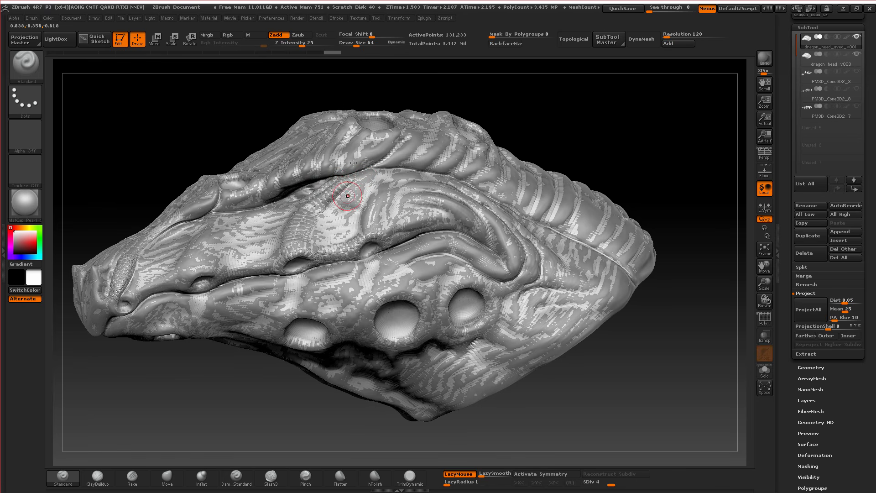
left_click_drag(521, 111, 564, 216)
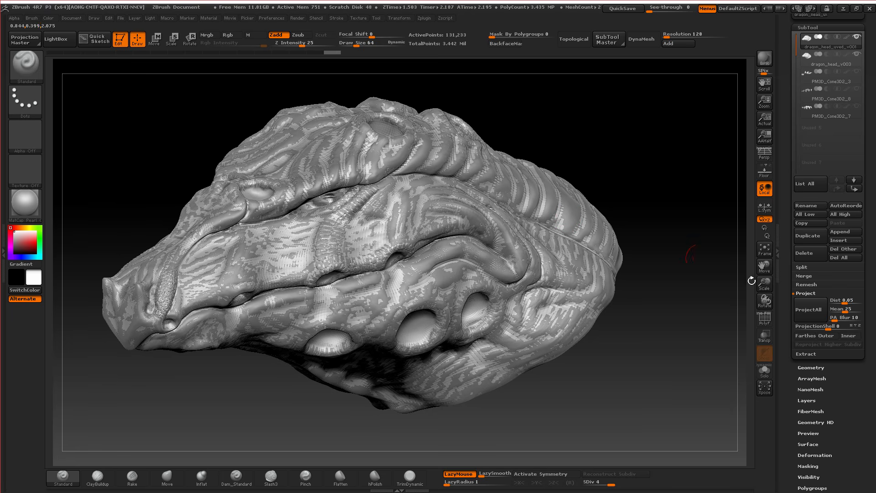
key("ctrl")
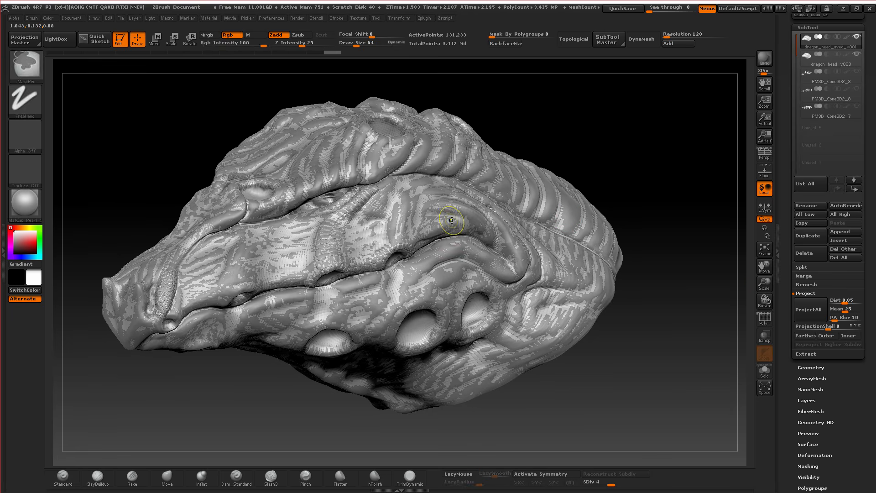
key("d")
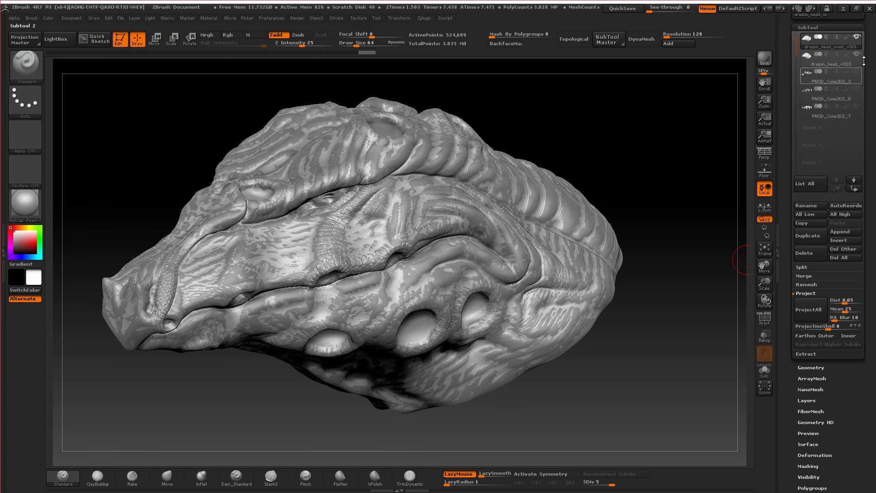
Compare the projected level 5 head with the original dragon_head_v003 sculpt by displaying each one alone.
left_click(830, 42)
left_click_drag(723, 201, 684, 301)
left_click_drag(579, 132, 643, 157)
left_click_drag(671, 219, 635, 206)
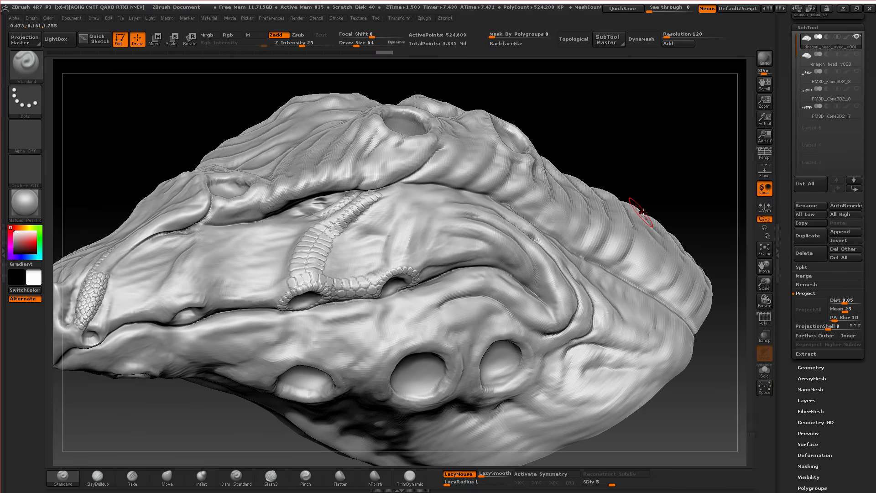
left_click(809, 61)
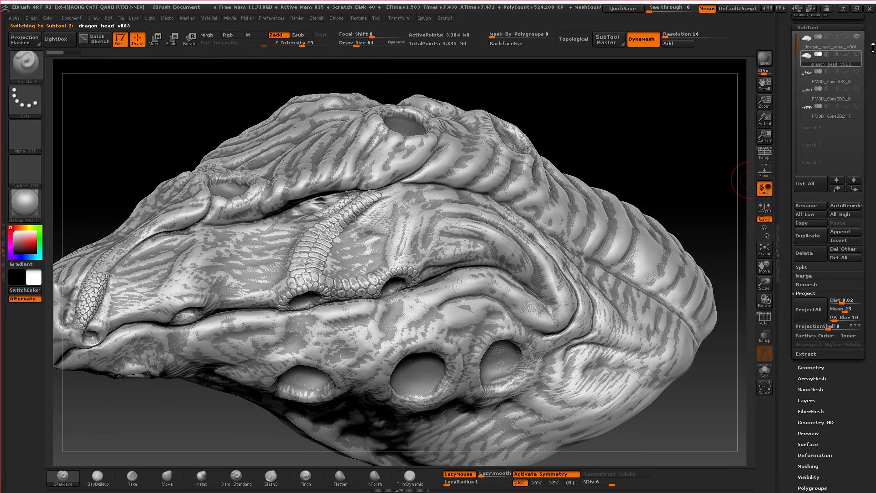
left_click(856, 37)
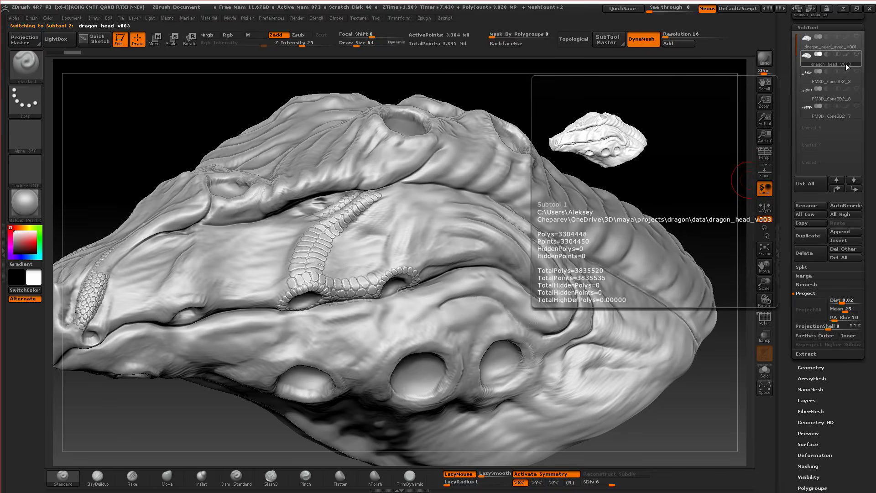
left_click(810, 46)
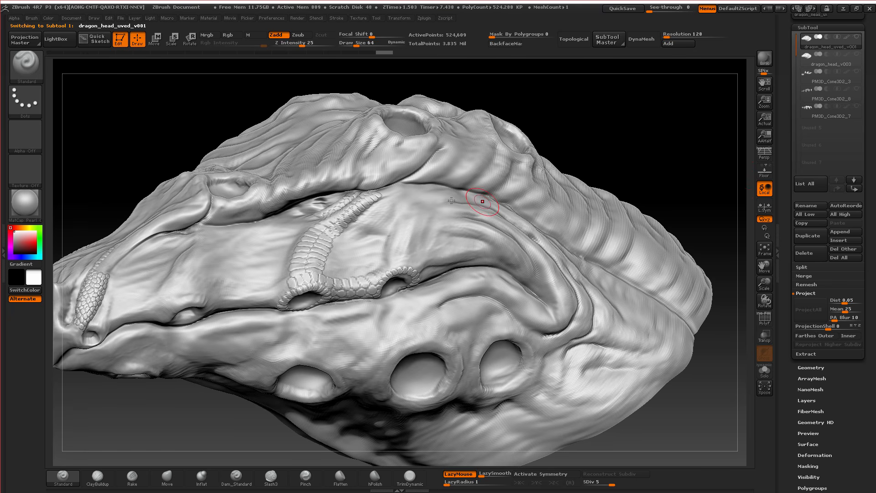
Subdivide dragon_head_uved_v001 to level 6, project the visible sculpt's detail onto it, and hide the sculpt.
key("ctrl+d")
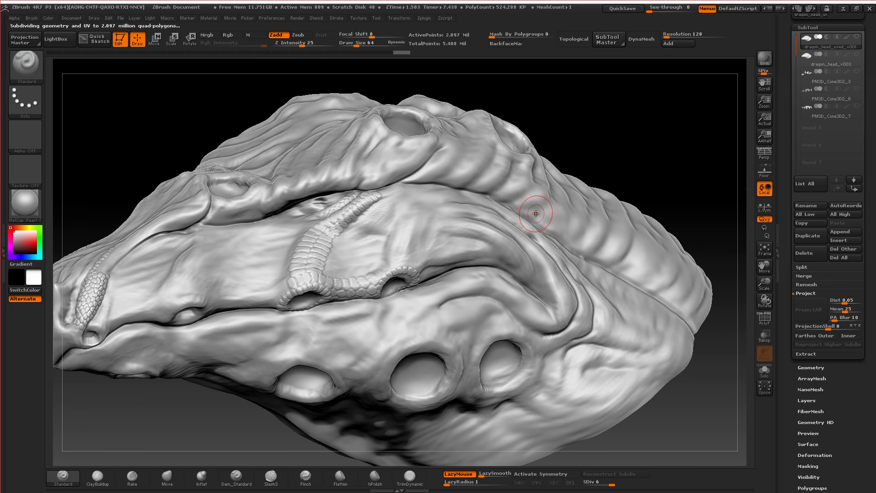
left_click(856, 54)
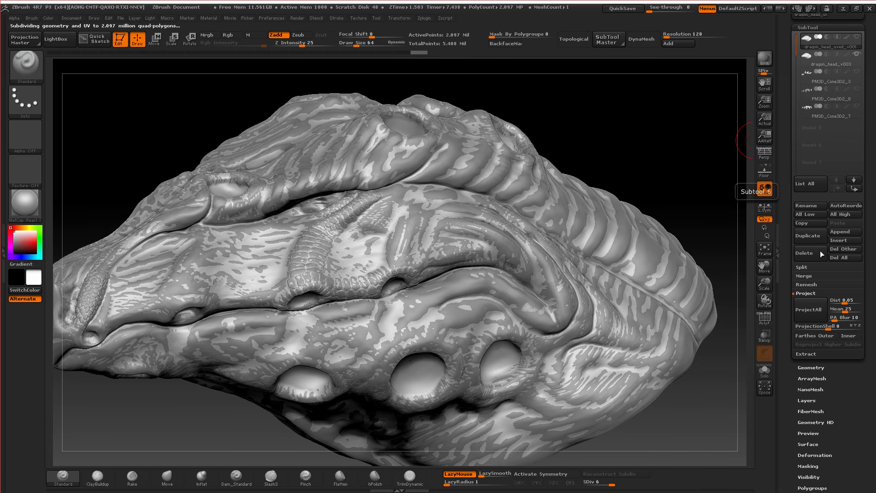
left_click(802, 312)
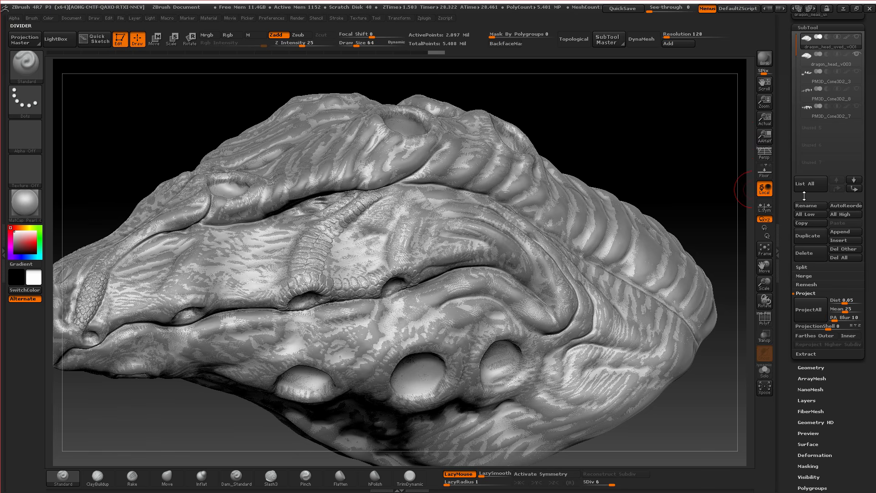
left_click(857, 55)
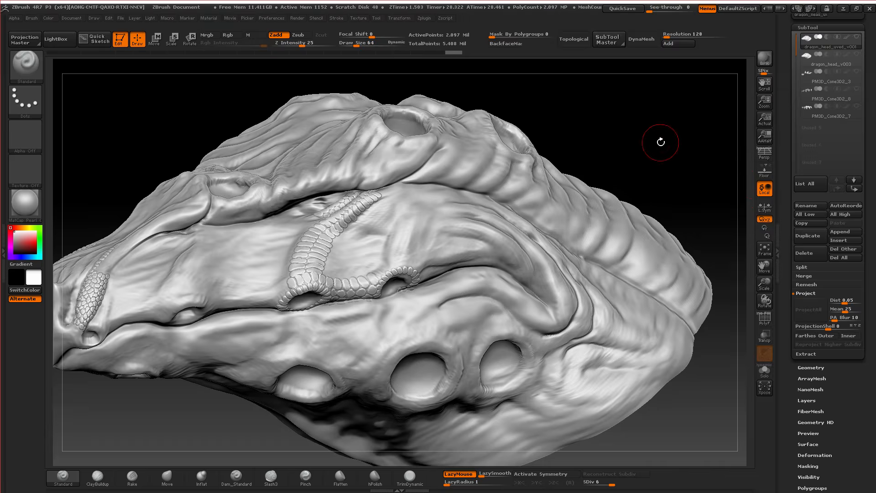
Turn on PolyFrame and inspect the wireframe of the level 6 head from several angles.
left_click_drag(660, 141, 612, 127, "alt")
left_click_drag(591, 205, 663, 205, "alt")
left_click(763, 324)
left_click_drag(665, 255, 621, 195)
left_click_drag(634, 362, 515, 317)
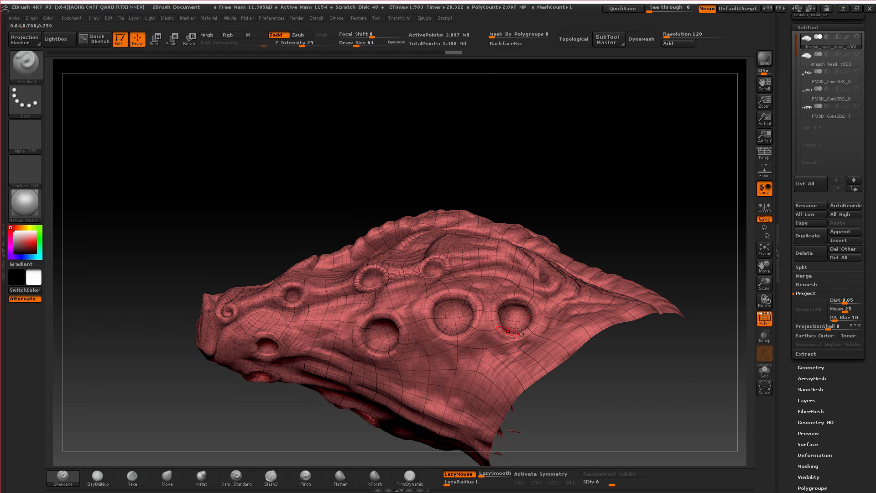
left_click_drag(654, 201, 638, 247)
Lower the head to subdivision level 1 and raise it back to level 6 to compare the detail at each level.
key("shift+d")
key("shift+d")
key("shift+d")
key("shift+d")
key("shift+d")
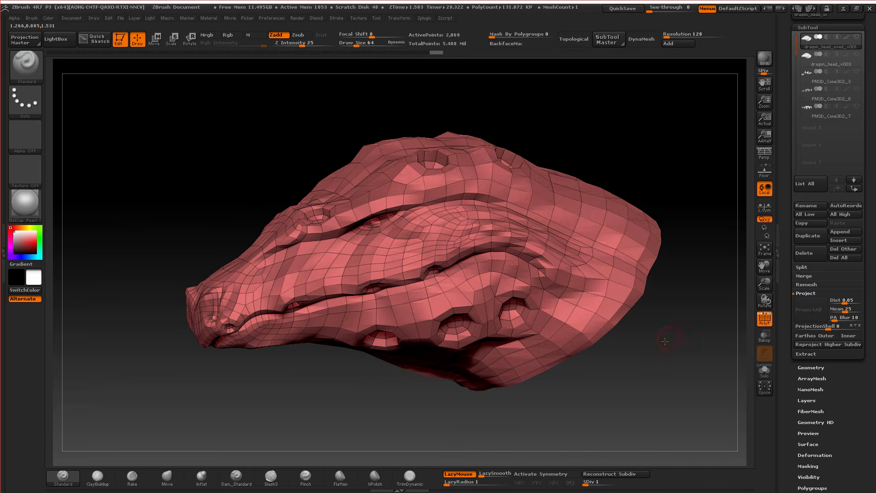
mouse_move(656, 332)
left_mouse_down()
mouse_move(718, 338)
mouse_move(686, 327)
mouse_move(663, 336)
left_mouse_up()
key("d")
key("d")
key("d")
key("d")
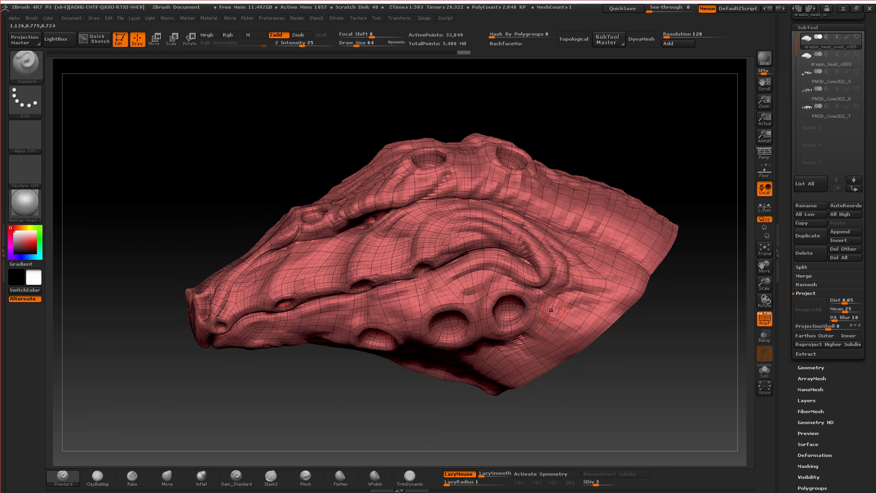
key("d")
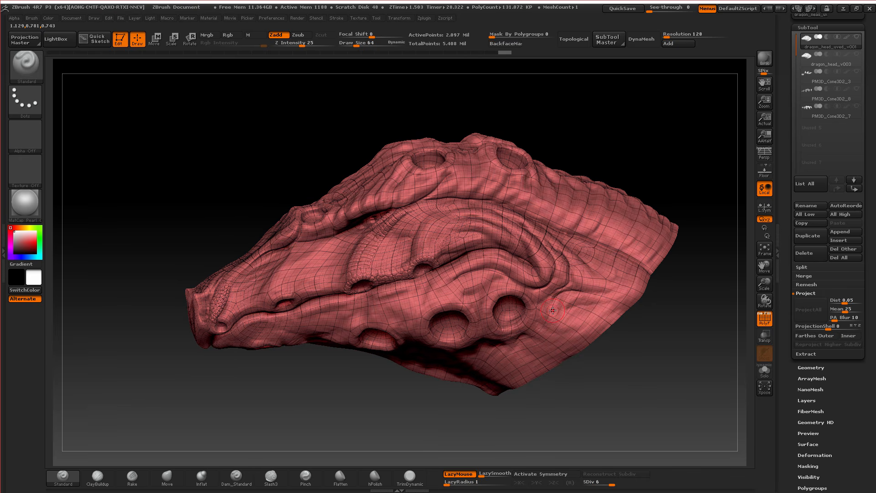
left_click_drag(684, 352, 711, 242)
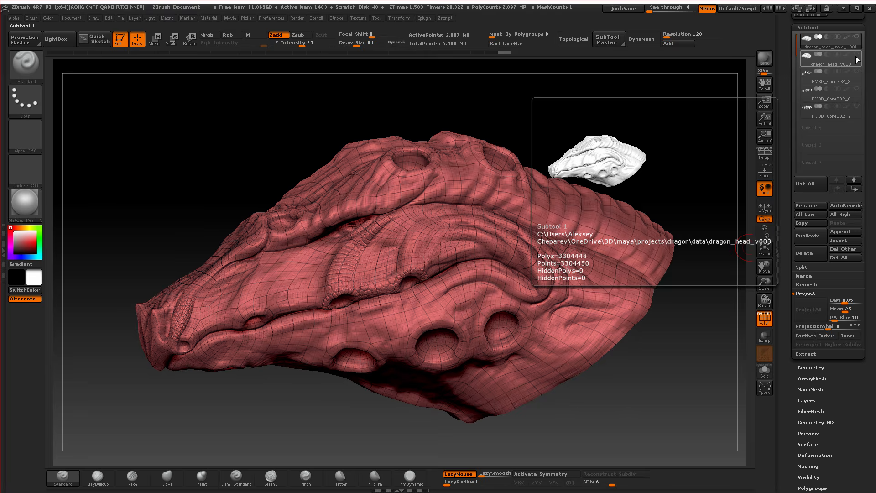
Delete the original high-resolution dragon_head_v003 subtool.
left_click(807, 56)
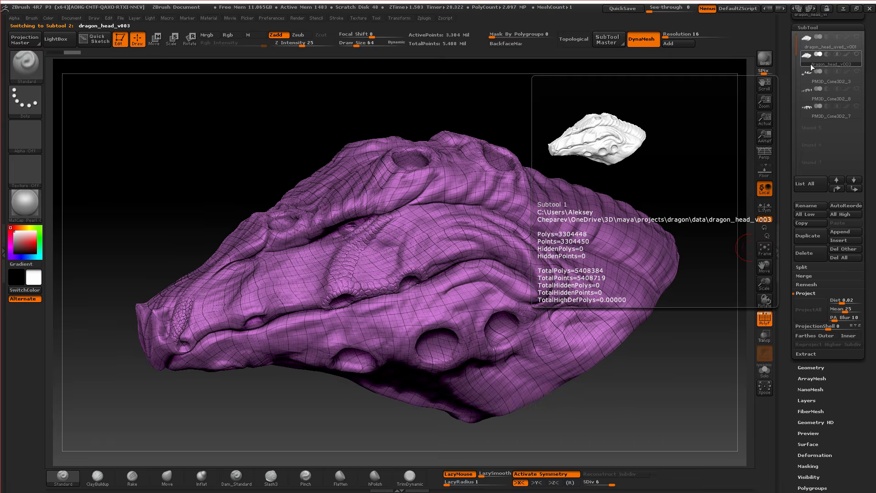
left_click(806, 254)
left_click(704, 274)
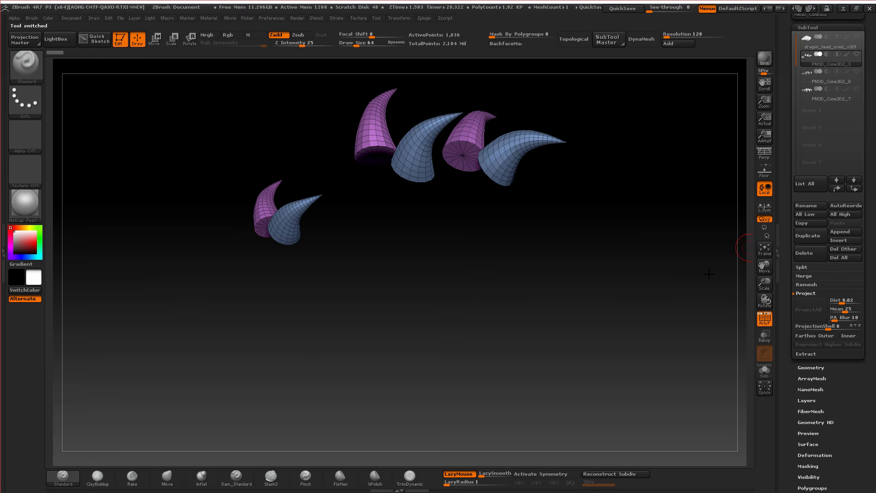
Show the UV-mapped head together with all cone subtools, turn off PolyFrame, and inspect the complete dragon head.
left_click(856, 38)
left_click(857, 71)
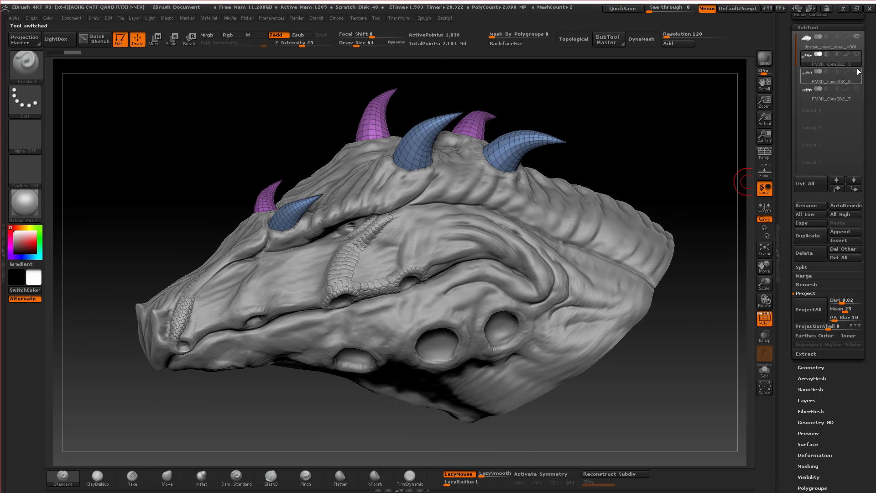
left_click(857, 89)
left_click(762, 321)
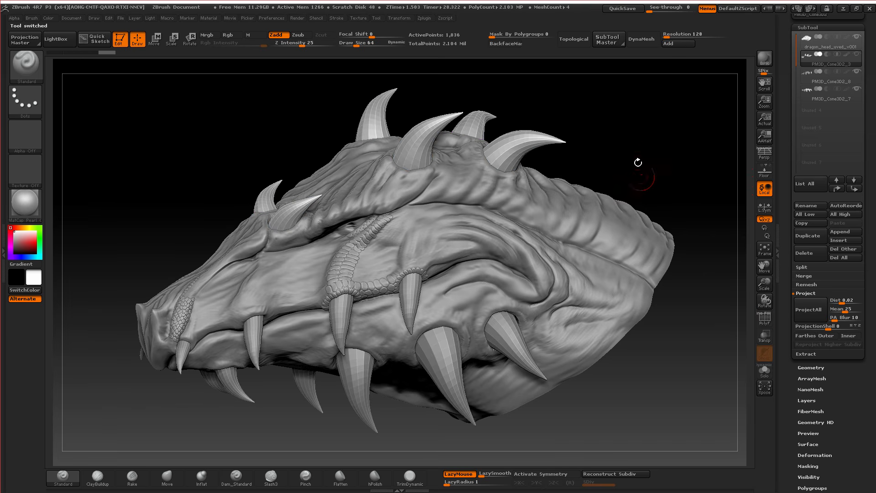
left_click_drag(642, 160, 706, 326)
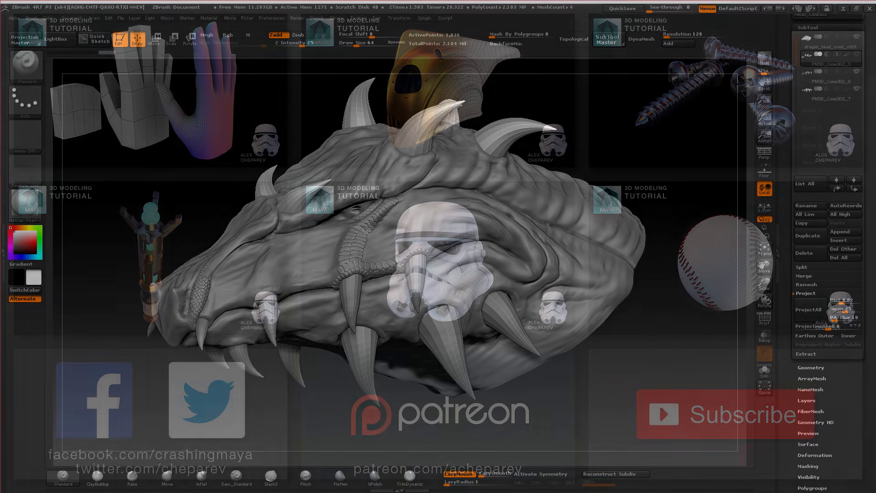